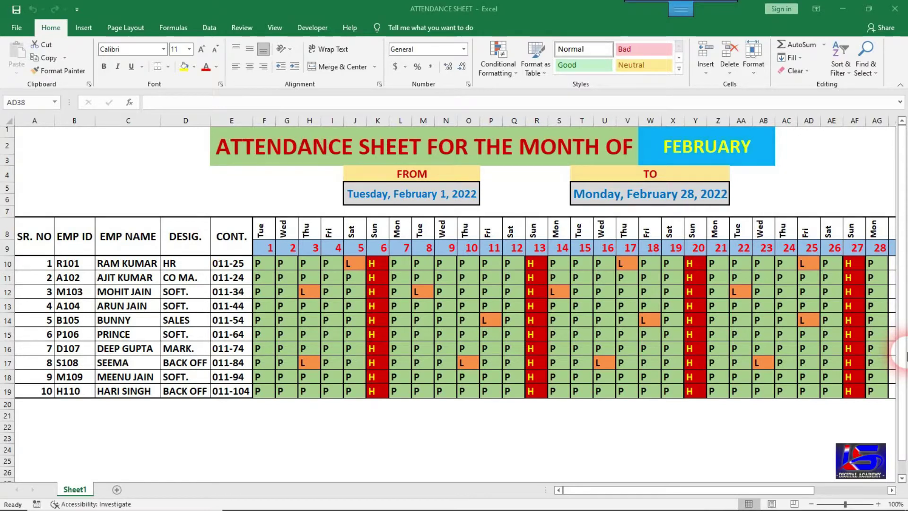
Scroll right to show the PRESENT, ABSENT, HOLIDAY and WORKING DAYS total columns.
left_click(892, 490)
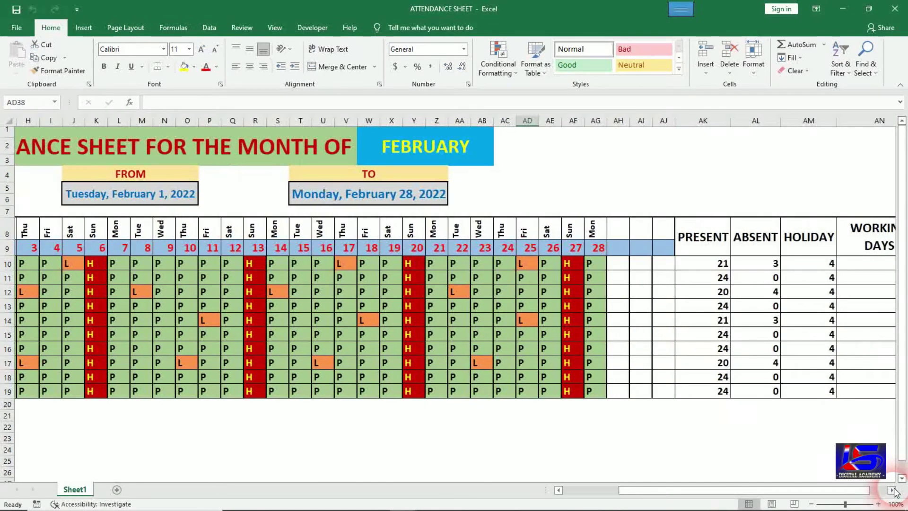
left_click(892, 491)
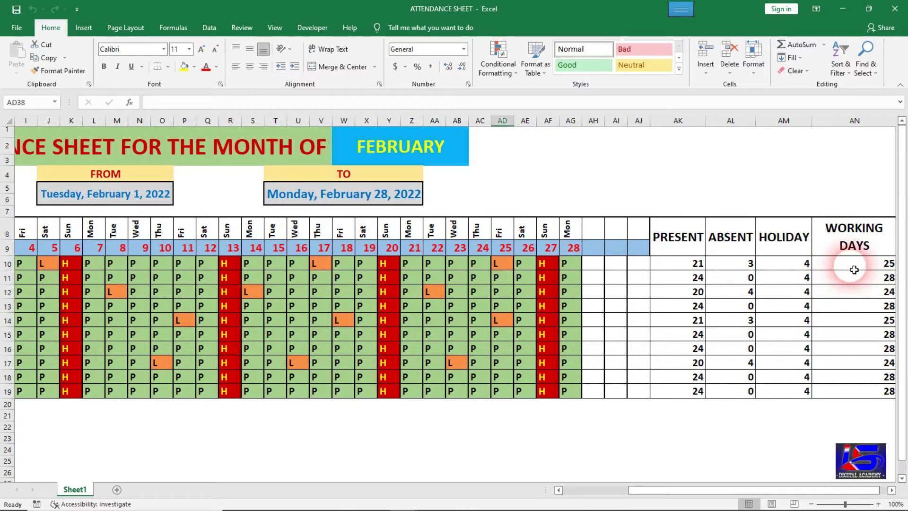
Enter L for the first employee on the 15th (T10) and the 7th (L10).
left_click(276, 264)
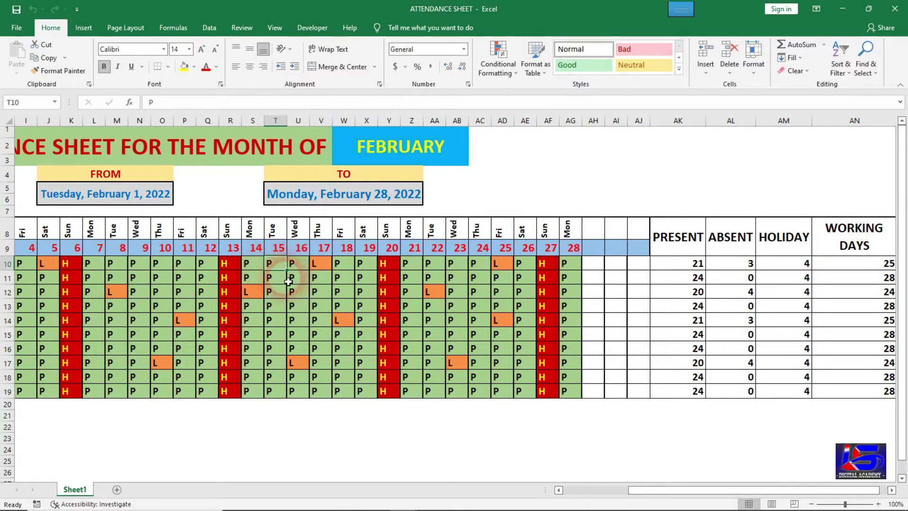
type("L")
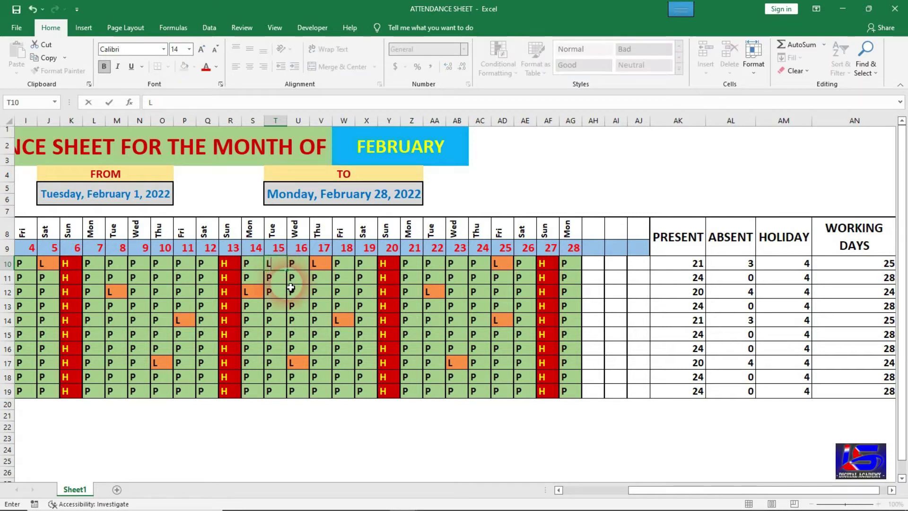
left_click(292, 281)
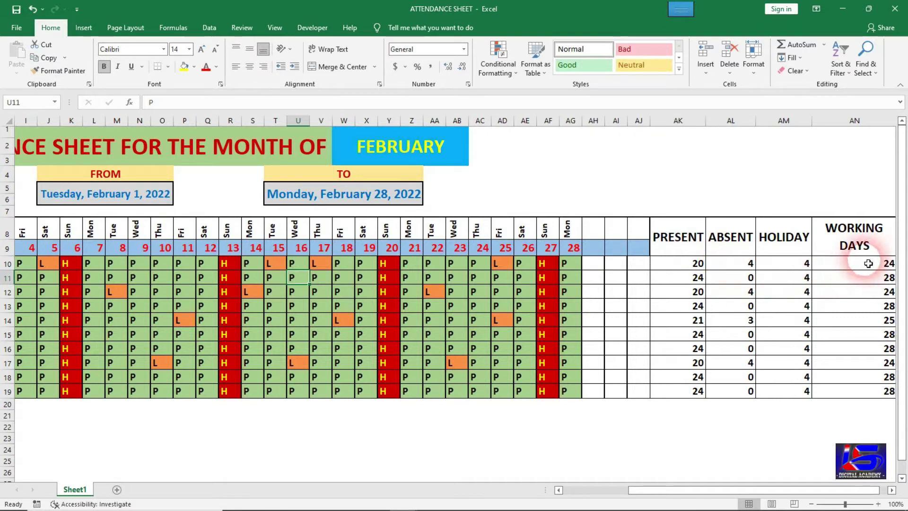
left_click(94, 269)
type("L")
left_click(135, 306)
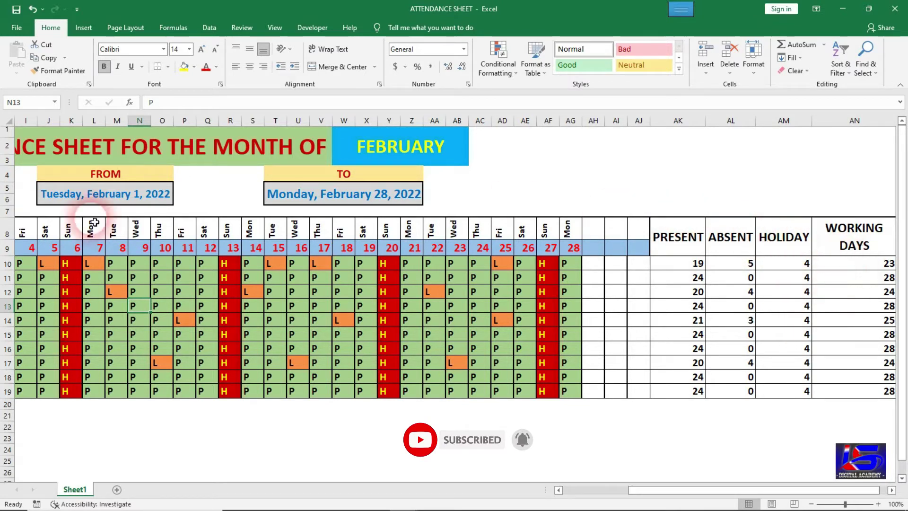
Check the new leave entry in L10, then scroll back to the FEBRUARY title cell.
left_click(160, 279)
left_click(168, 267)
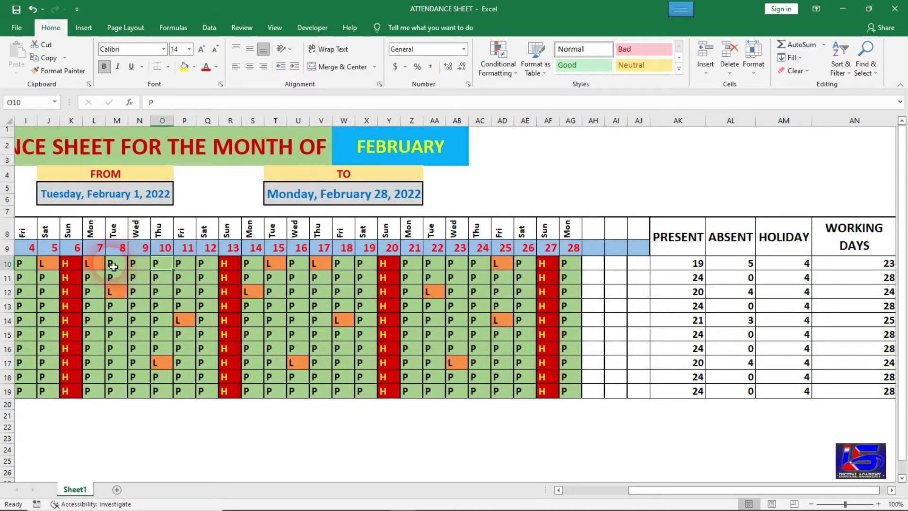
left_click(94, 269)
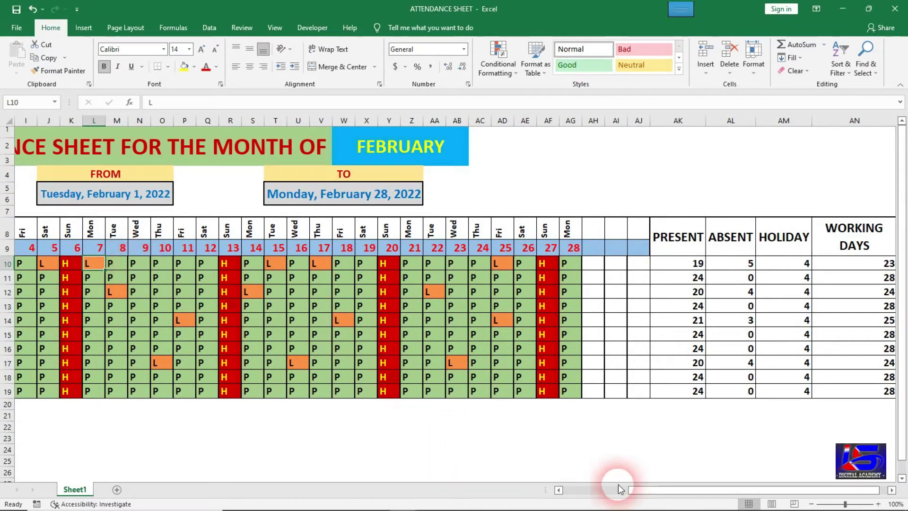
left_click_drag(647, 492, 581, 491)
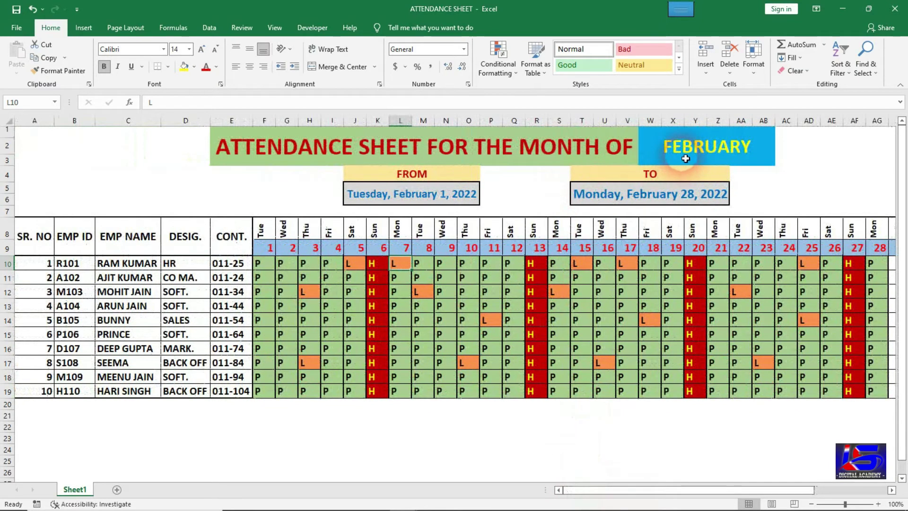
left_click(686, 158)
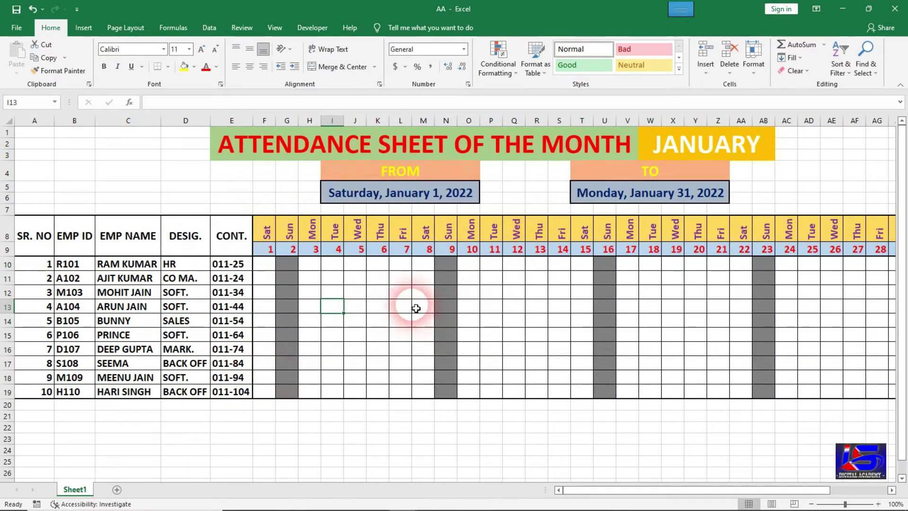
Switch to the AA workbook and inspect the weekday formula in cell F8.
left_click(335, 284)
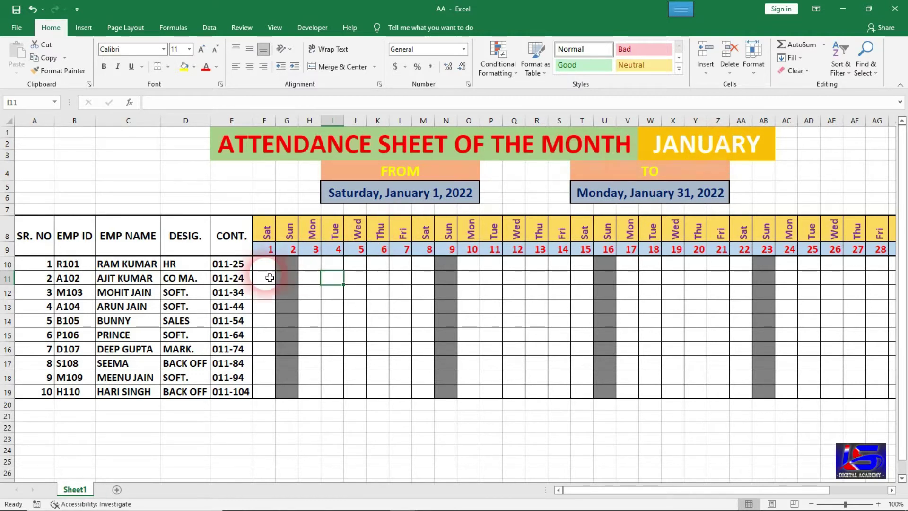
left_click(268, 253)
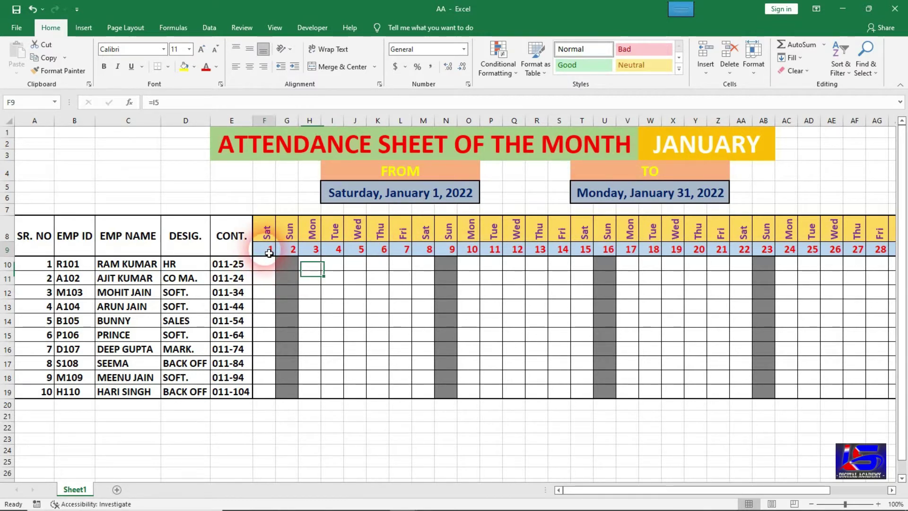
left_click(274, 238)
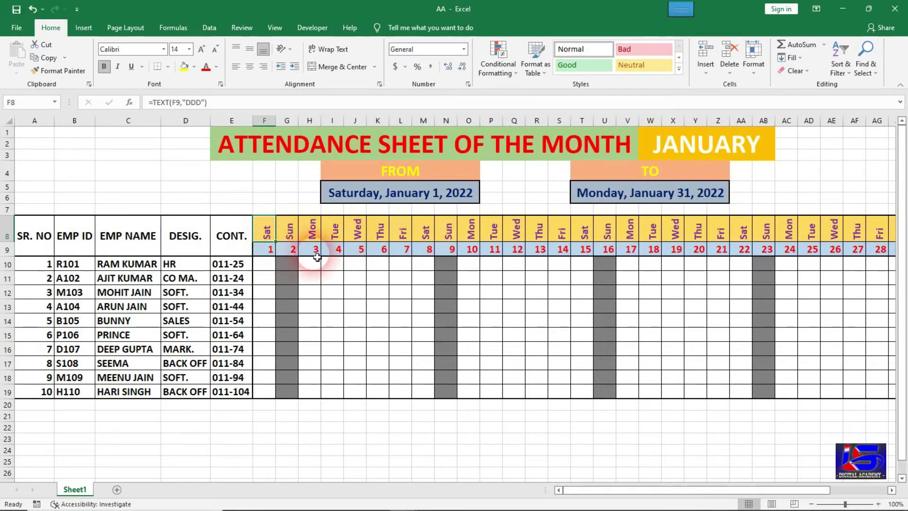
mouse_move(722, 490)
left_mouse_down()
mouse_move(780, 495)
mouse_move(731, 492)
left_mouse_up()
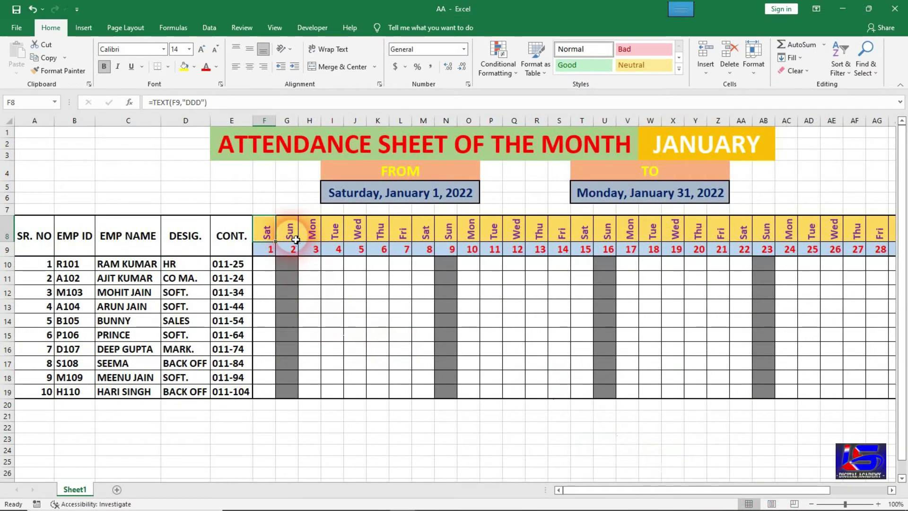
Examine the grey Sunday columns under the 2nd and 9th, then the date formula in F9.
left_click_drag(293, 264, 294, 363)
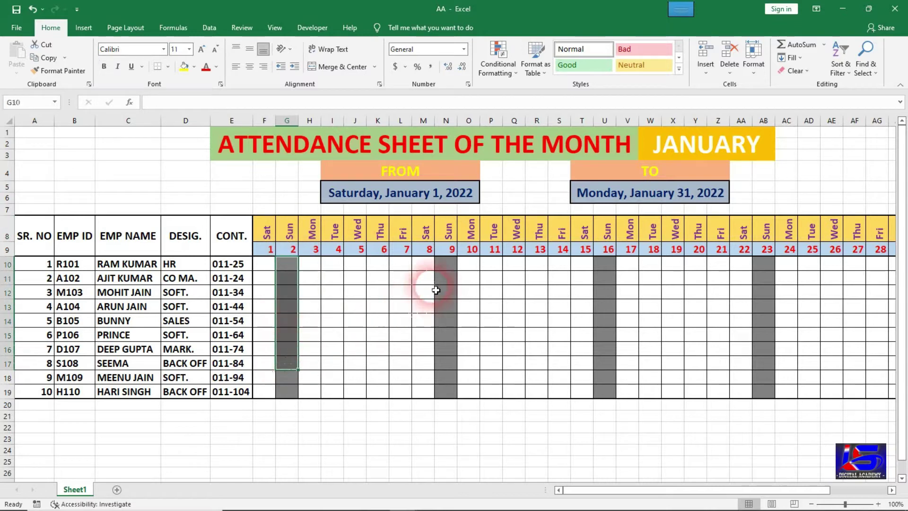
left_click_drag(445, 264, 445, 378)
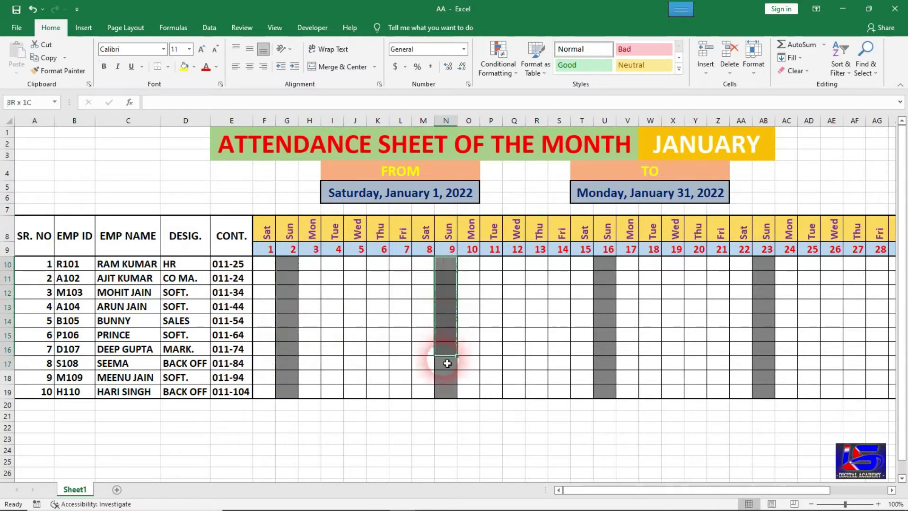
left_click(297, 284)
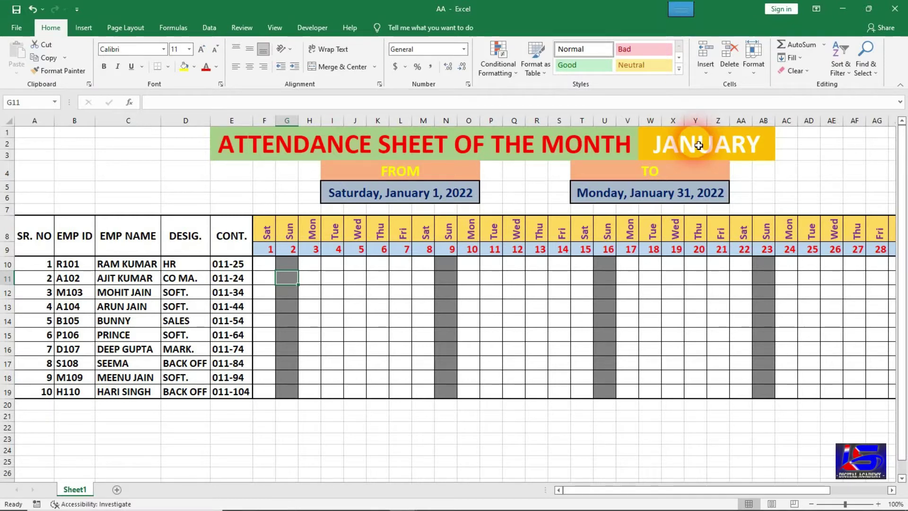
left_click(272, 256)
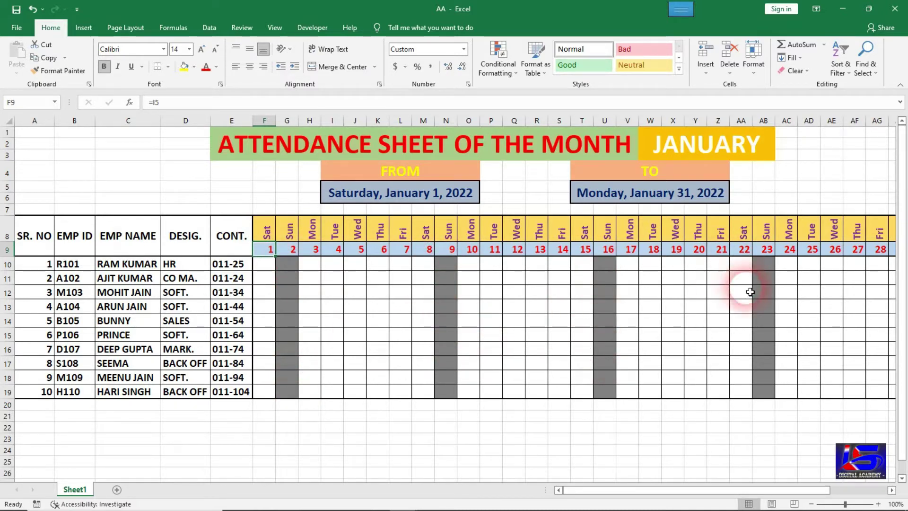
Change the month cell from JANUARY to FEBRUARY so the dates recalculate.
left_click(728, 150)
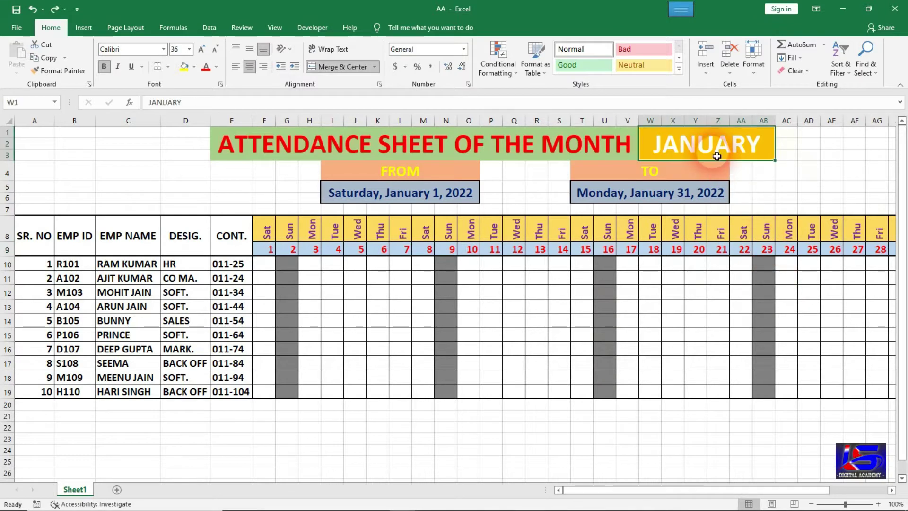
type("F")
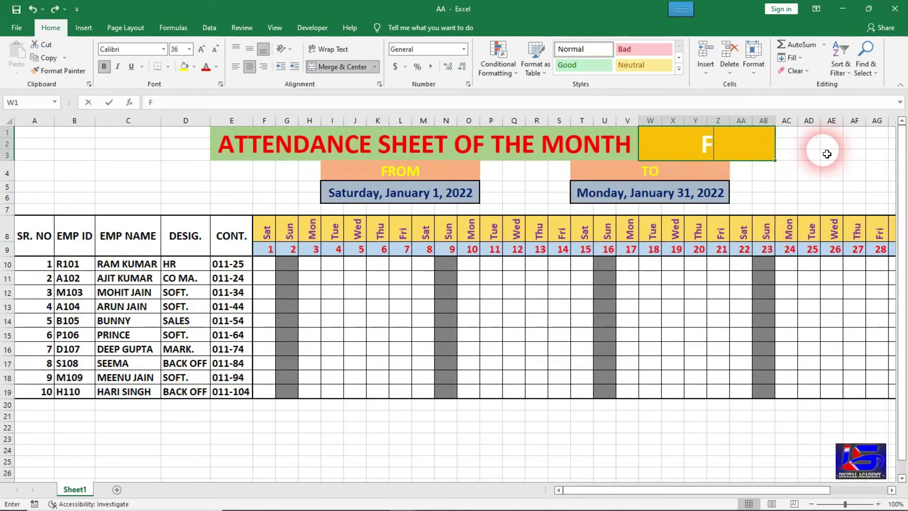
type("EBRY")
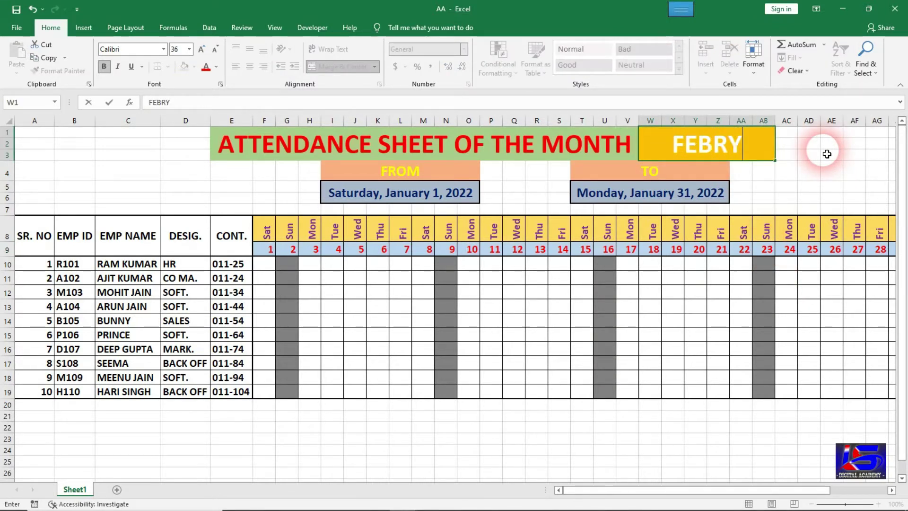
key("BackSpace")
type("UARY")
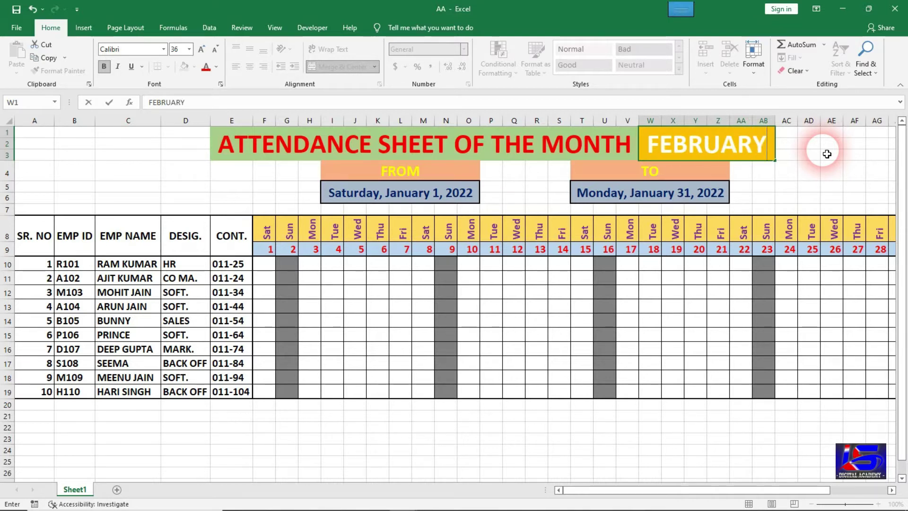
key("Return")
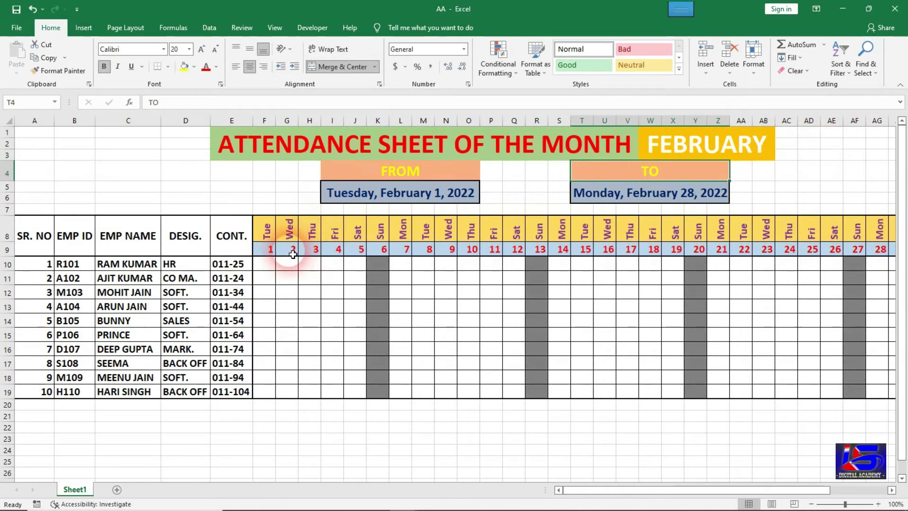
Inspect the day-number formulas and the shaded Sunday columns under days 6 and 13.
left_click(271, 253)
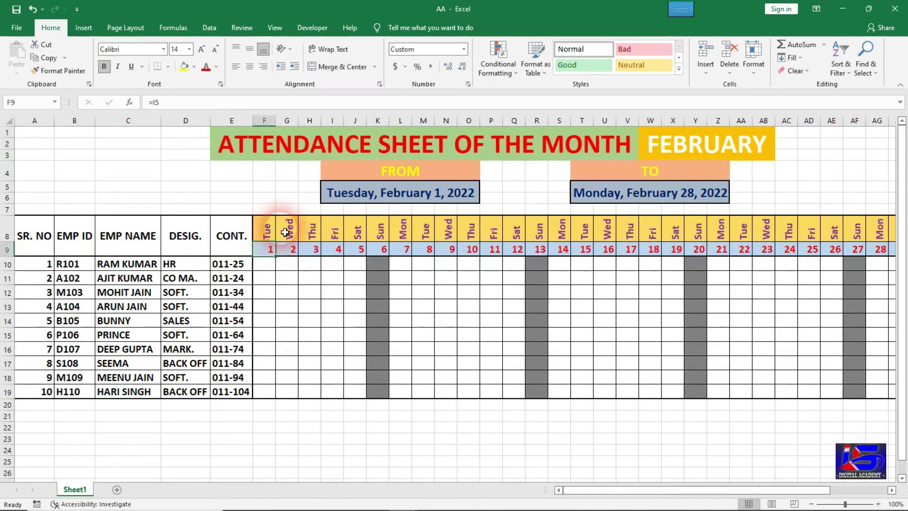
left_click_drag(271, 255, 379, 254)
left_click(380, 251)
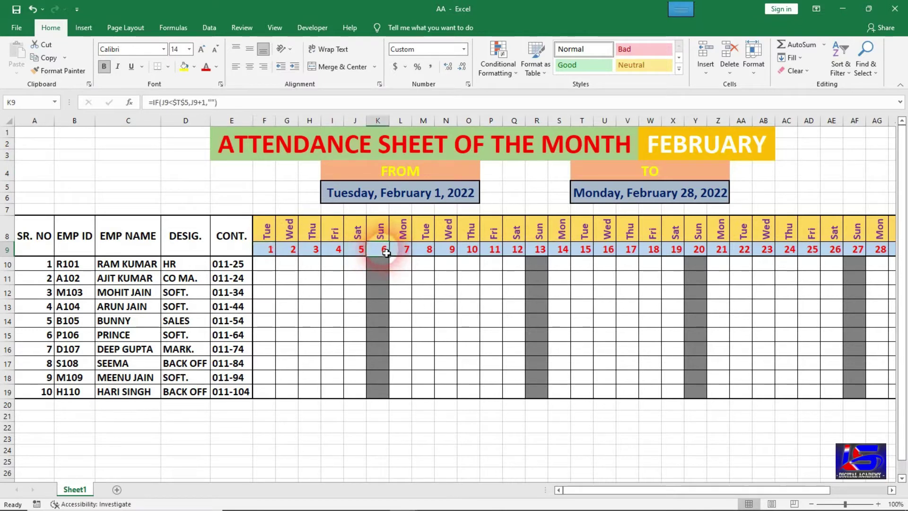
left_click_drag(378, 263, 377, 386)
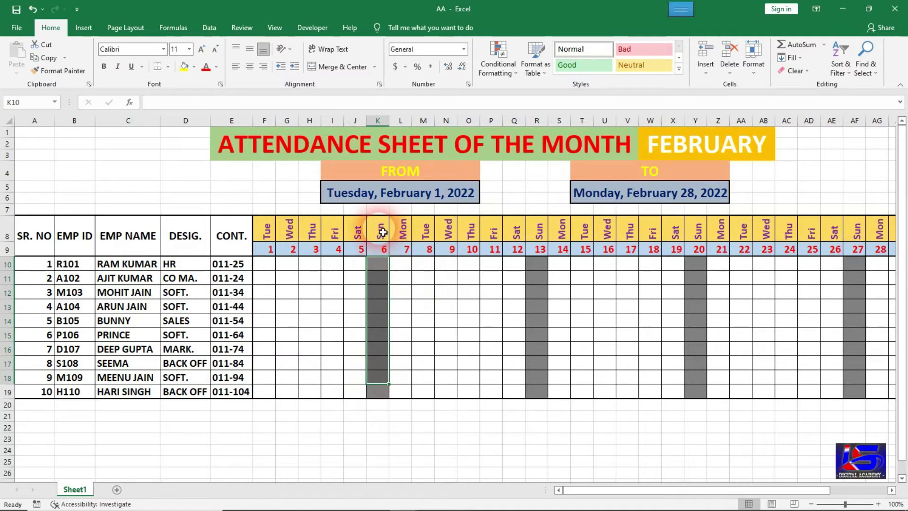
left_click_drag(537, 264, 537, 364)
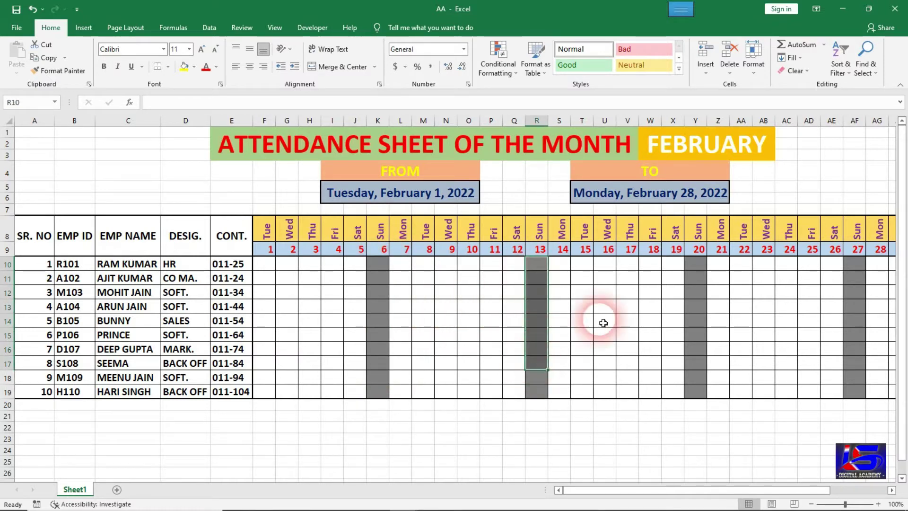
Set the month to MARCH so the dates run March 1–31, 2022.
left_click(719, 154)
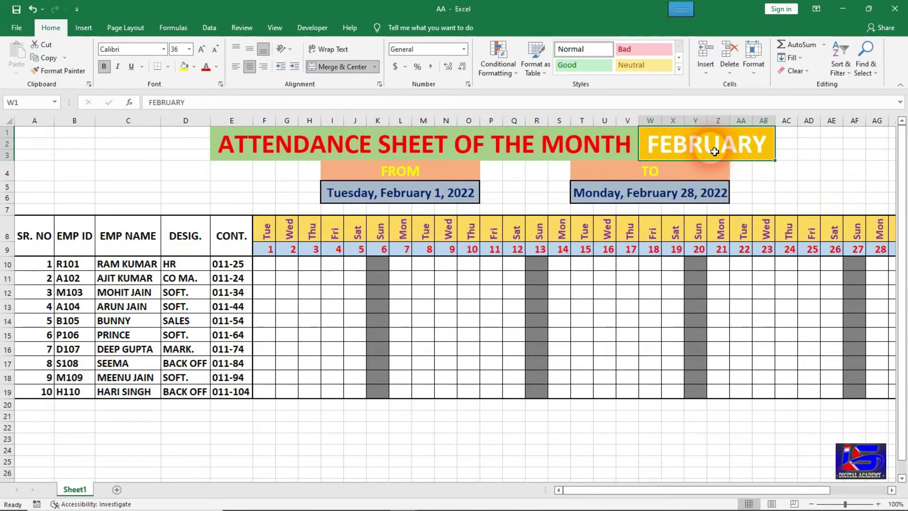
type("MARCH")
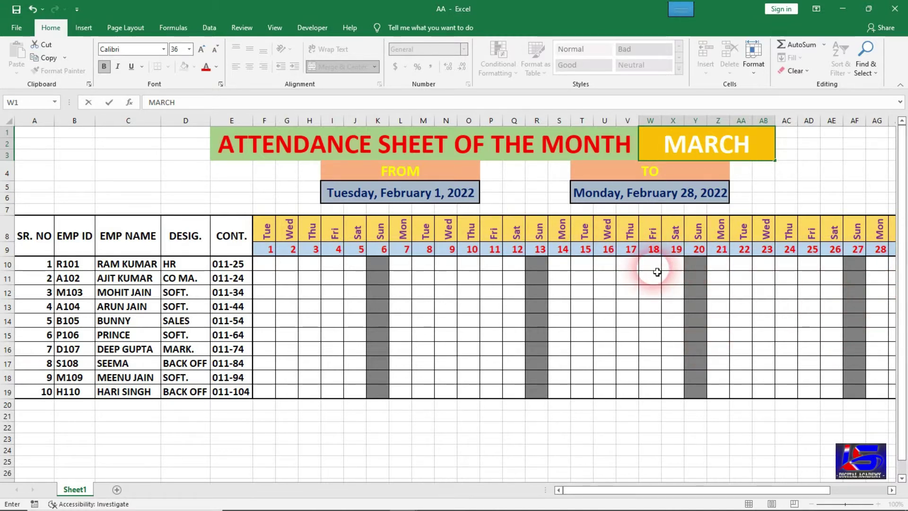
key("Return")
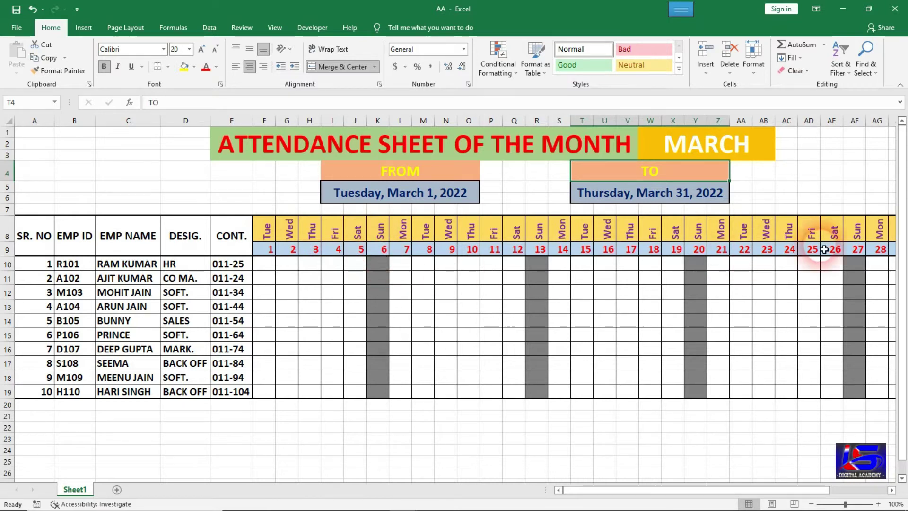
Change the month cell from MARCH back to FEBRUARY.
left_click_drag(786, 493, 810, 492)
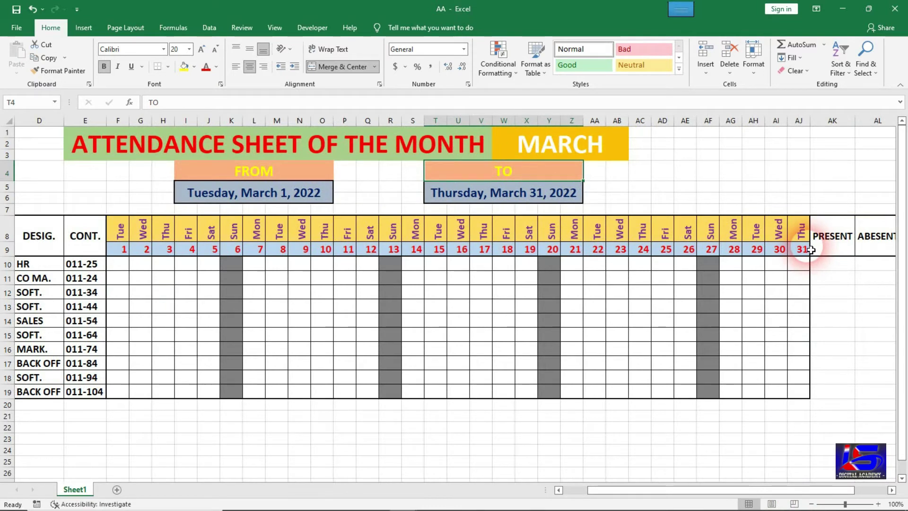
left_click(598, 151)
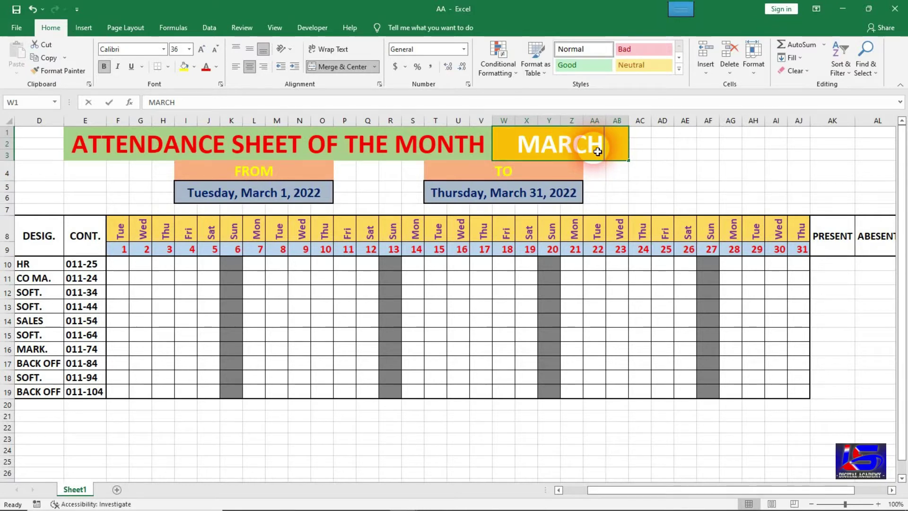
type("FEBR")
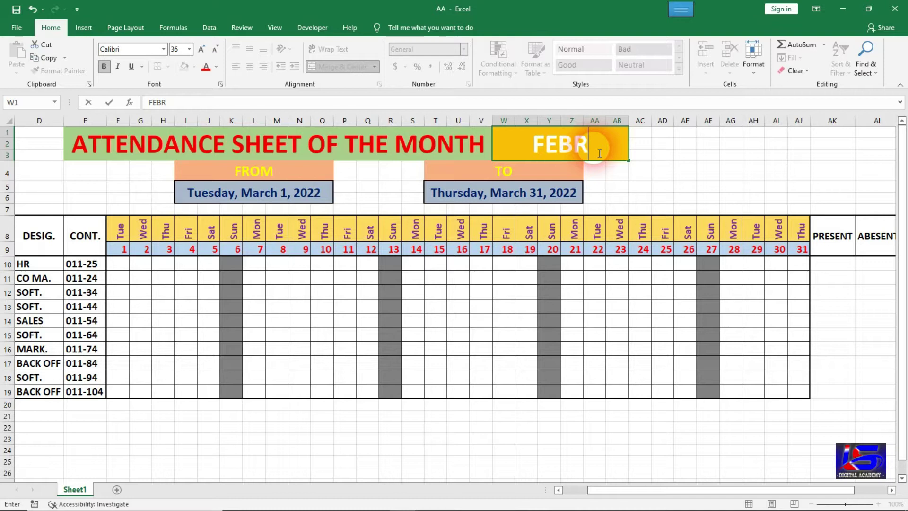
type("UARY")
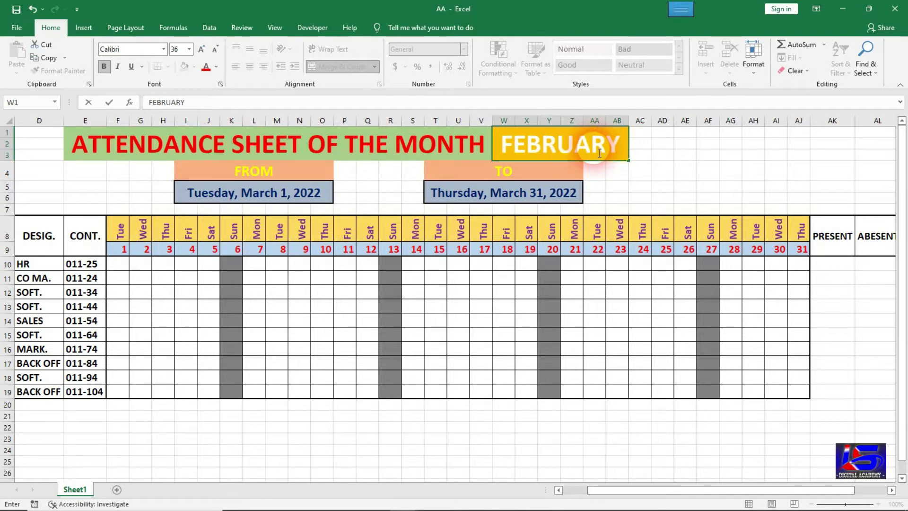
key("Return")
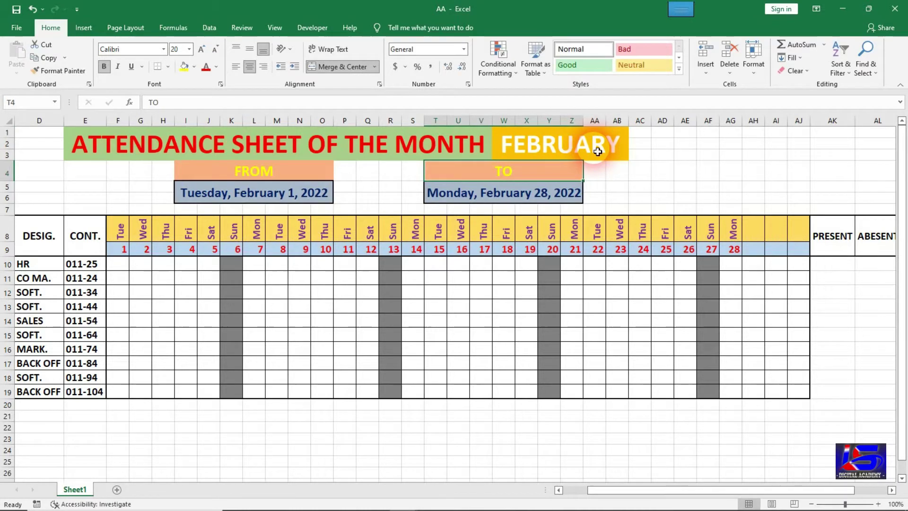
Check the day 28 formula in AG9 and the blank day cells AI9 and AJ9.
left_click(738, 250)
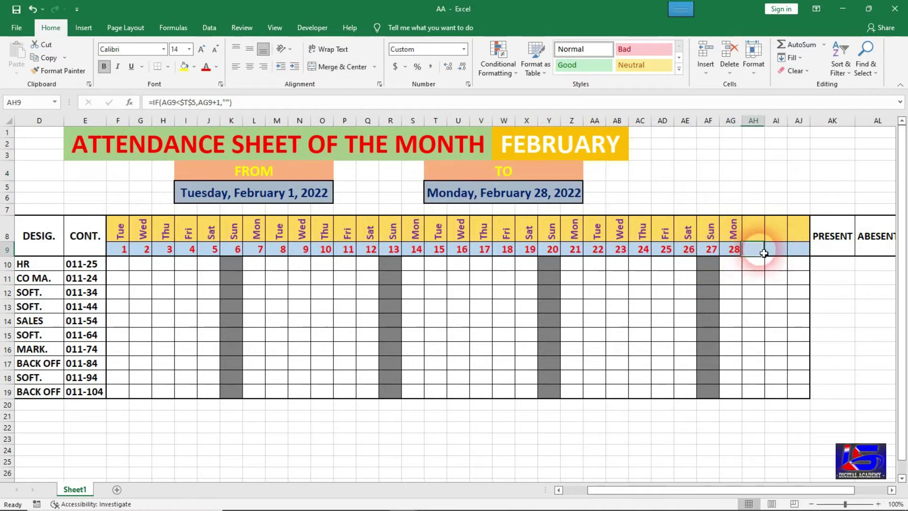
left_click(781, 251)
left_click(807, 251)
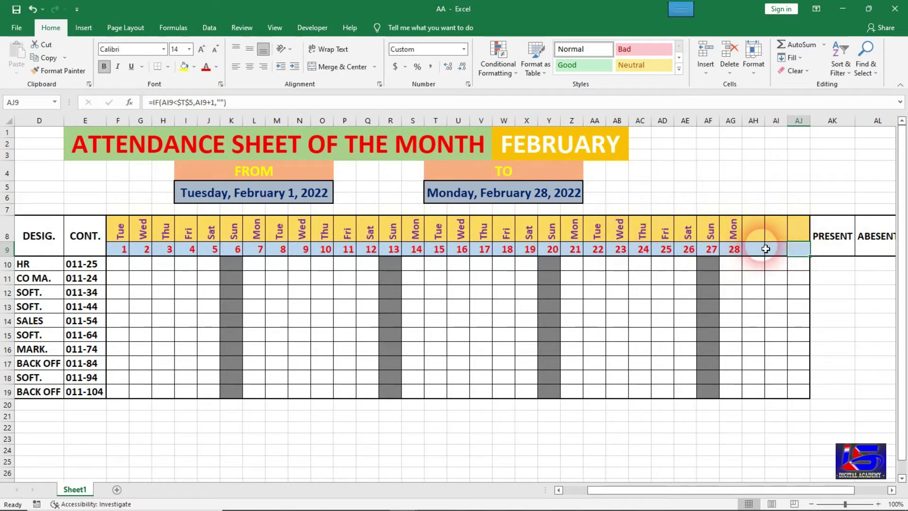
left_click(730, 254)
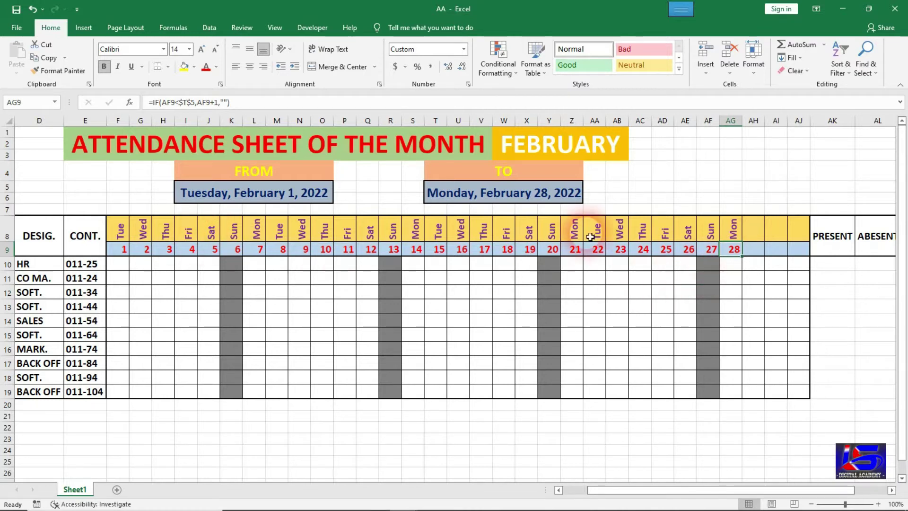
left_click(576, 150)
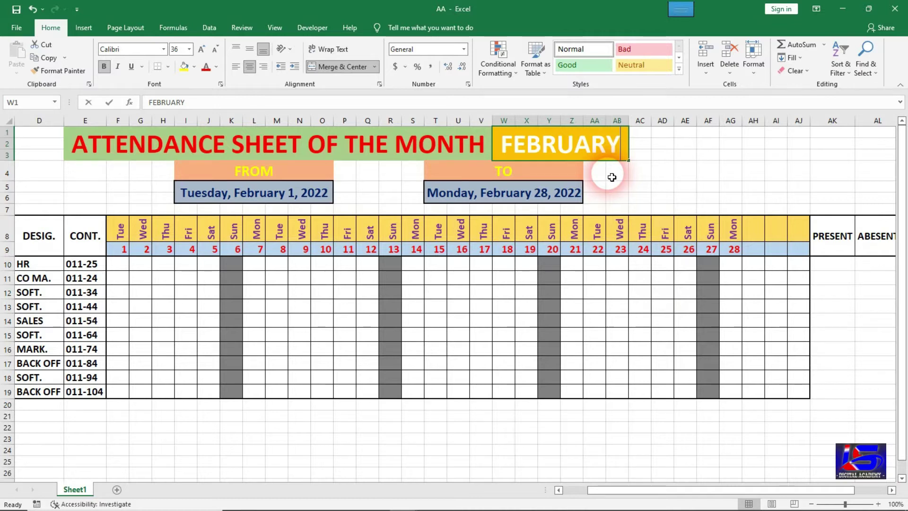
Enter APRIL in the month cell so the dates span April 1–30, 2022.
type("APRIL")
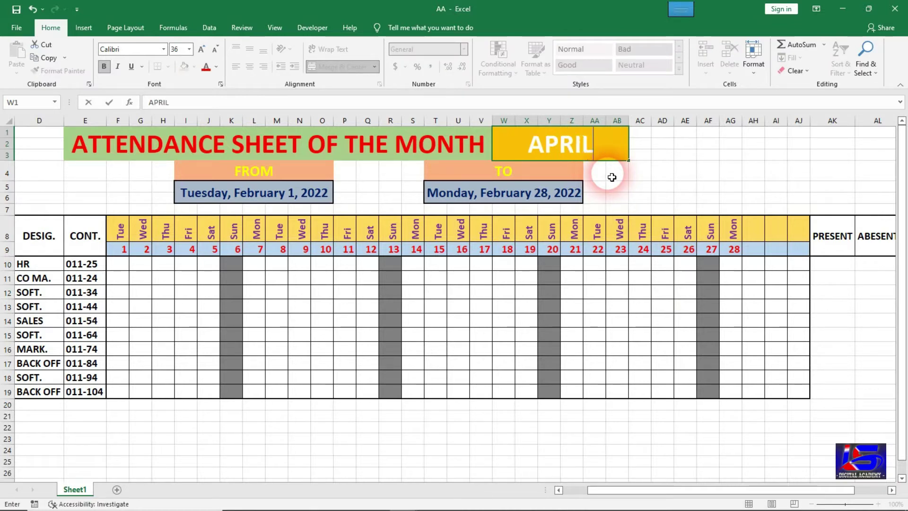
key("Return")
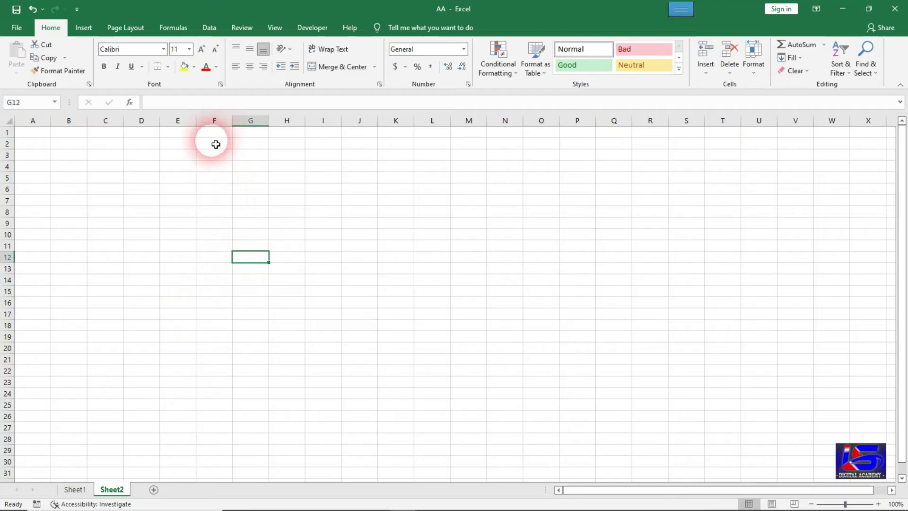
Enter ATTENDANCE SHEET OF THE MONTH in E1 and merge it across E1:V3.
left_click(182, 137)
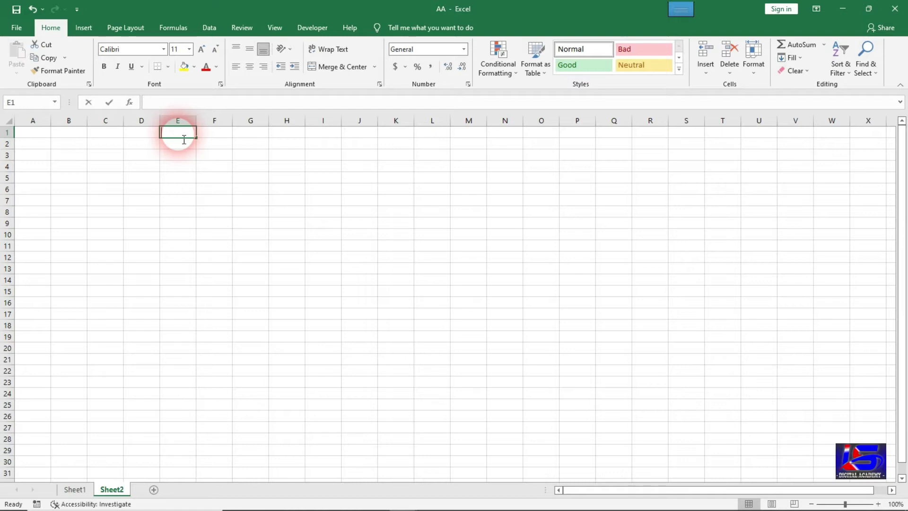
type("ATTENDANCE SHEET OF THE MONTH")
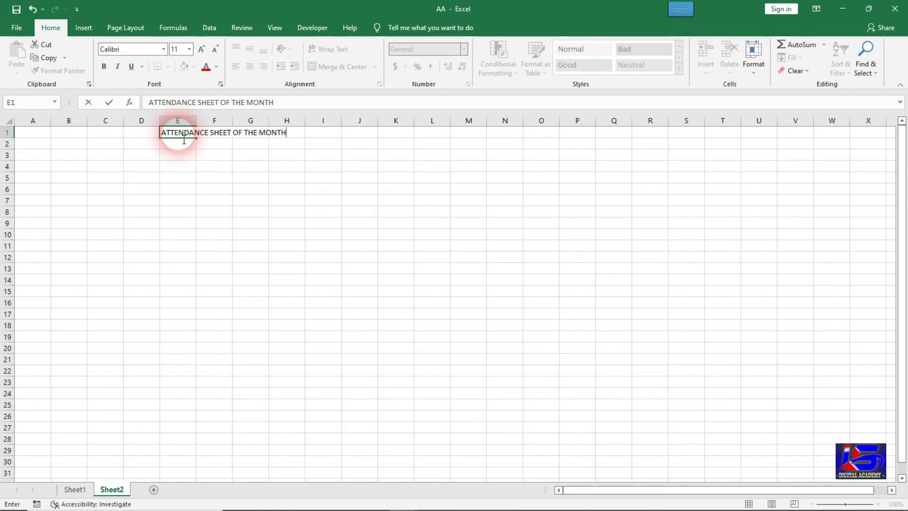
left_click(184, 140)
left_click(182, 137)
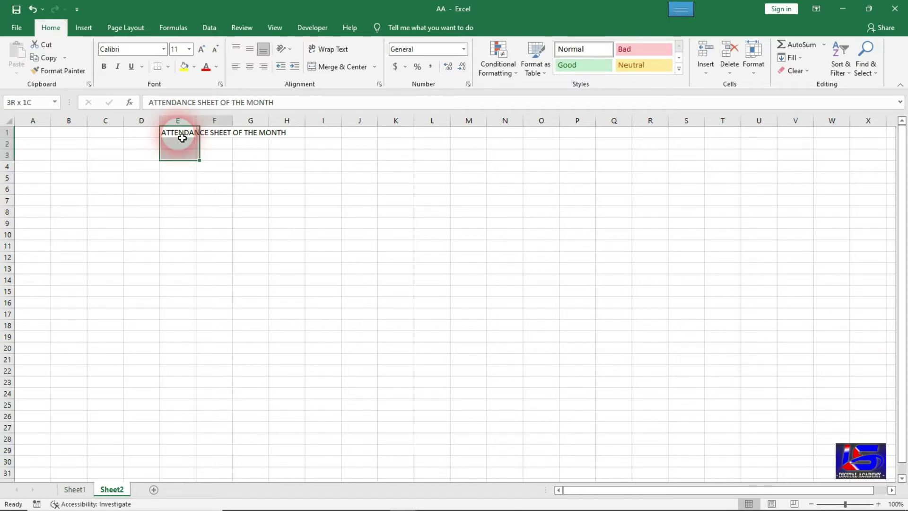
left_click_drag(182, 138, 796, 155)
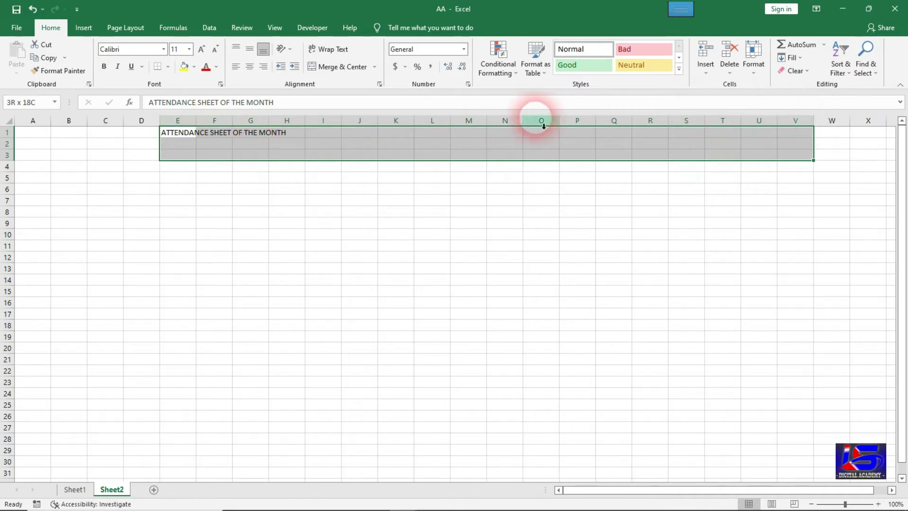
left_click(345, 68)
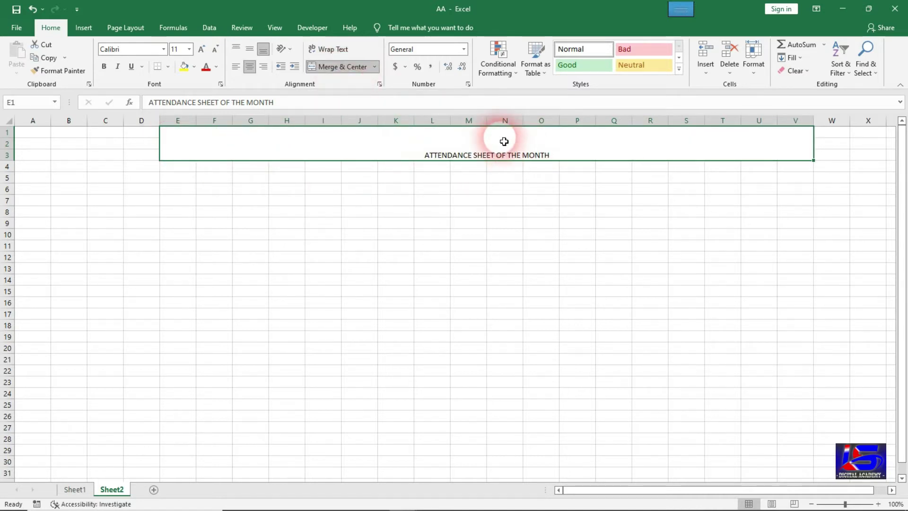
Format the title 36 pt, bold and red on a light green fill.
left_click(189, 49)
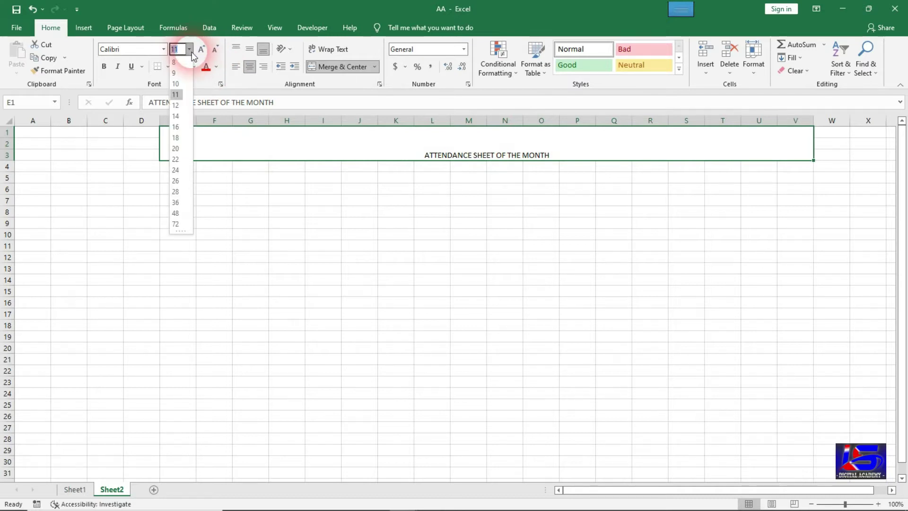
left_click(176, 202)
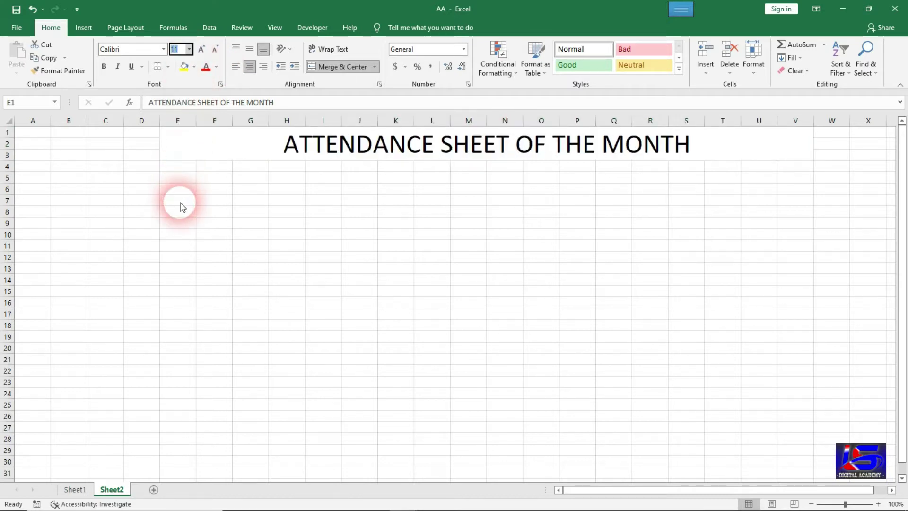
left_click(195, 71)
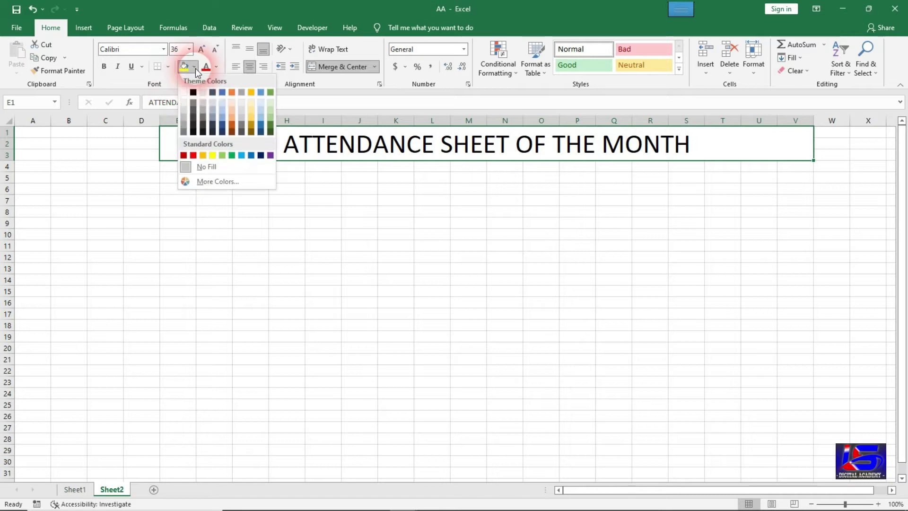
left_click(272, 117)
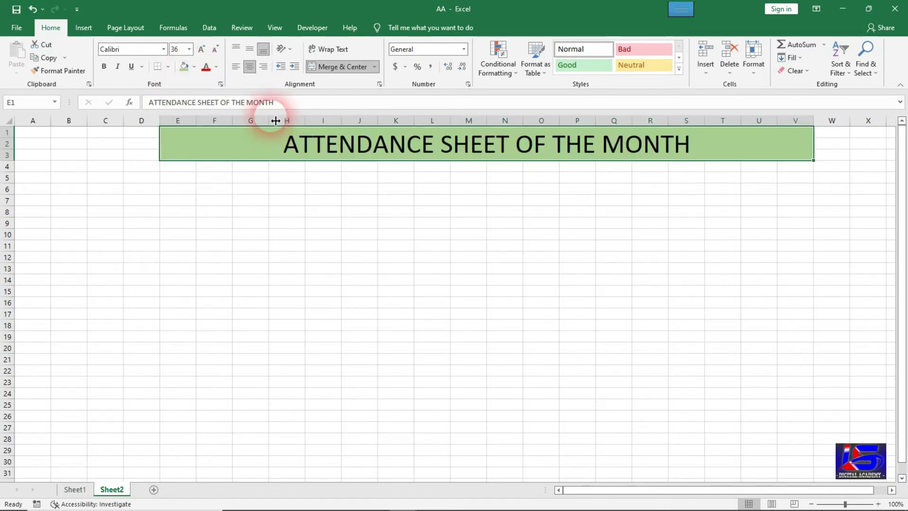
left_click(105, 67)
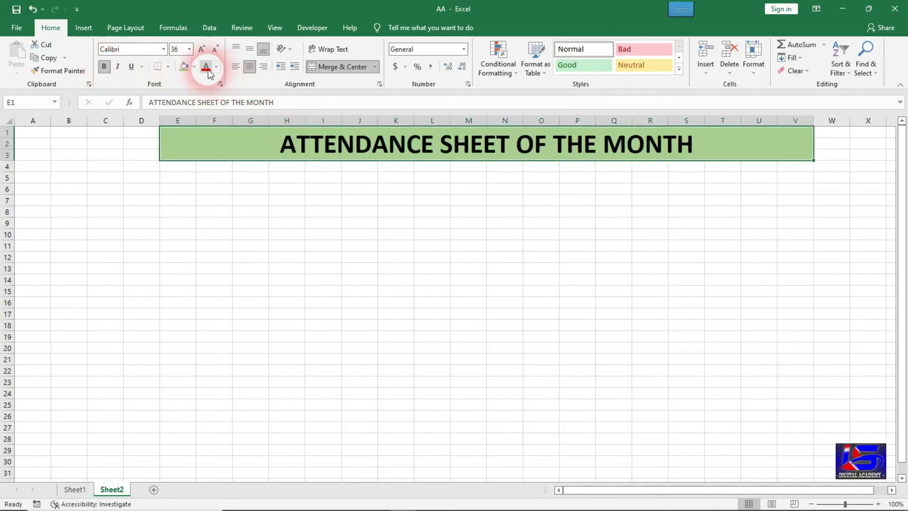
left_click(206, 66)
left_click(837, 135)
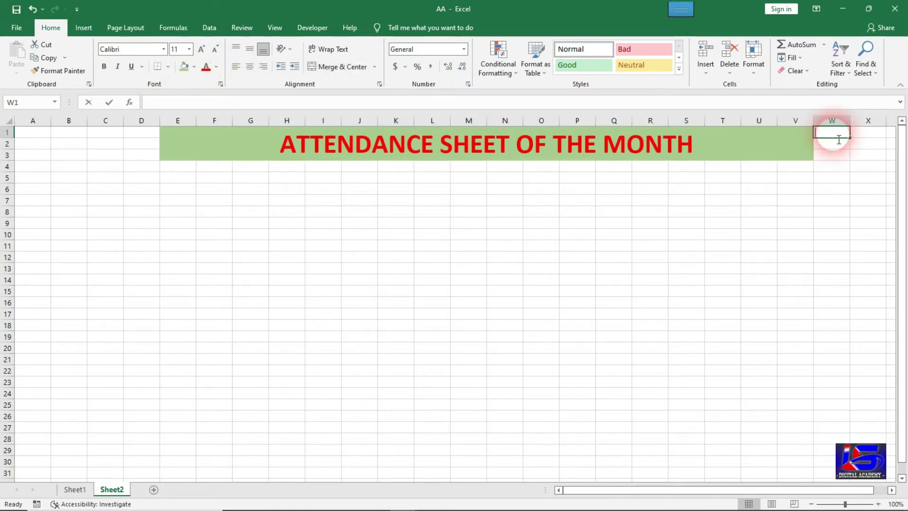
Enter JANUARY in W1 and merge and center it across W1:AB3.
type("JANUARY")
key("ctrl+Return")
left_click_drag(837, 138, 890, 156)
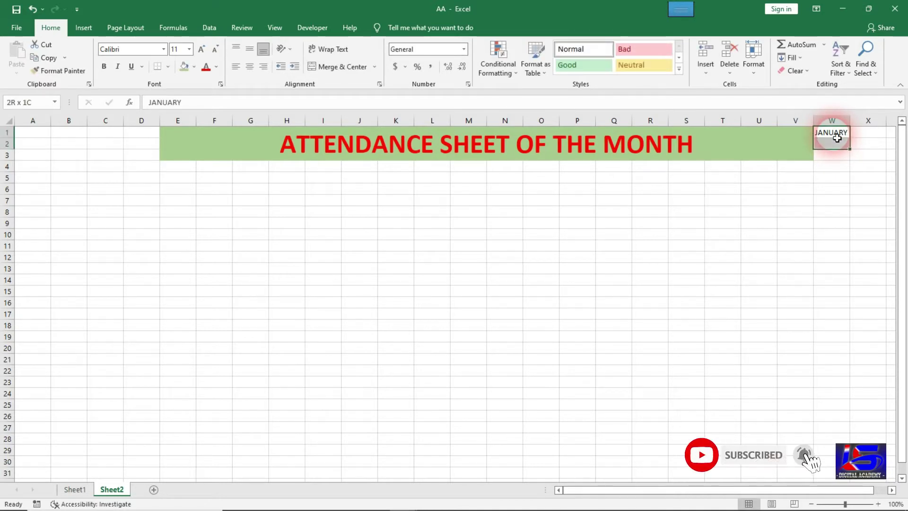
left_click_drag(838, 137, 836, 136)
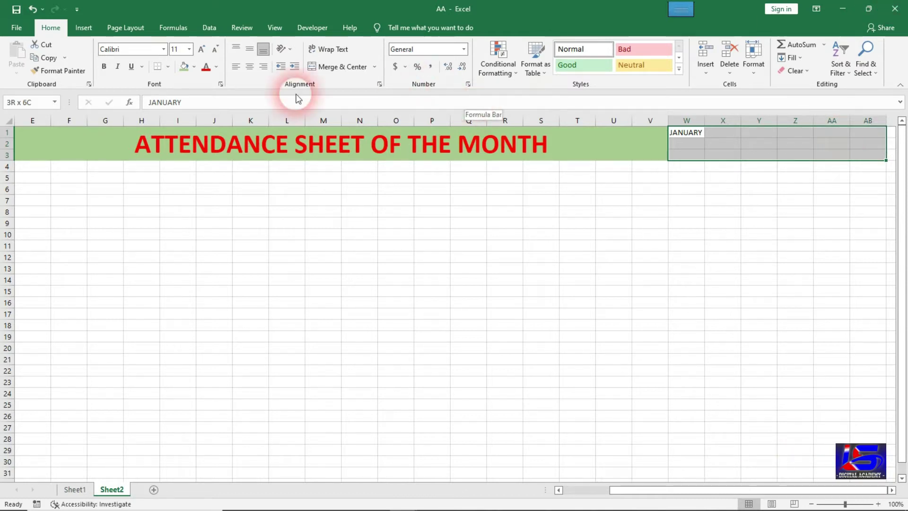
left_click(334, 66)
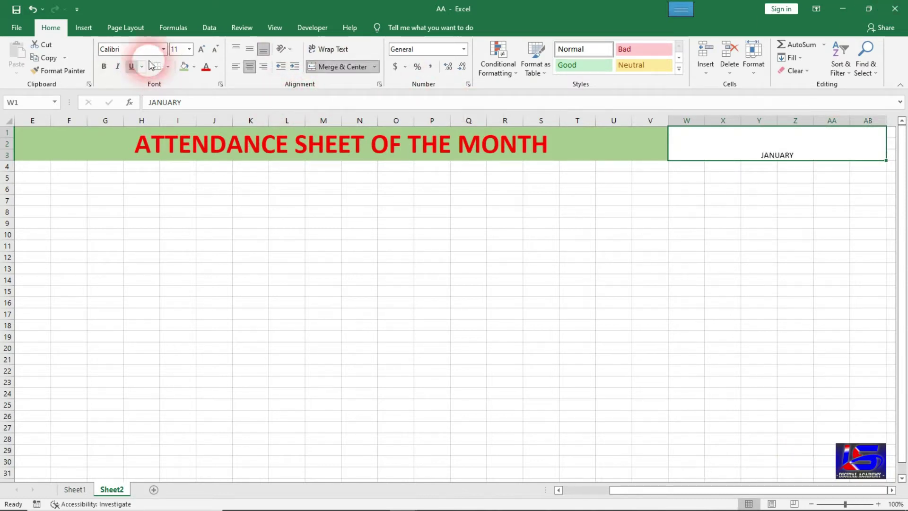
Format JANUARY 36 pt, bold and purple on a yellow fill.
left_click(189, 49)
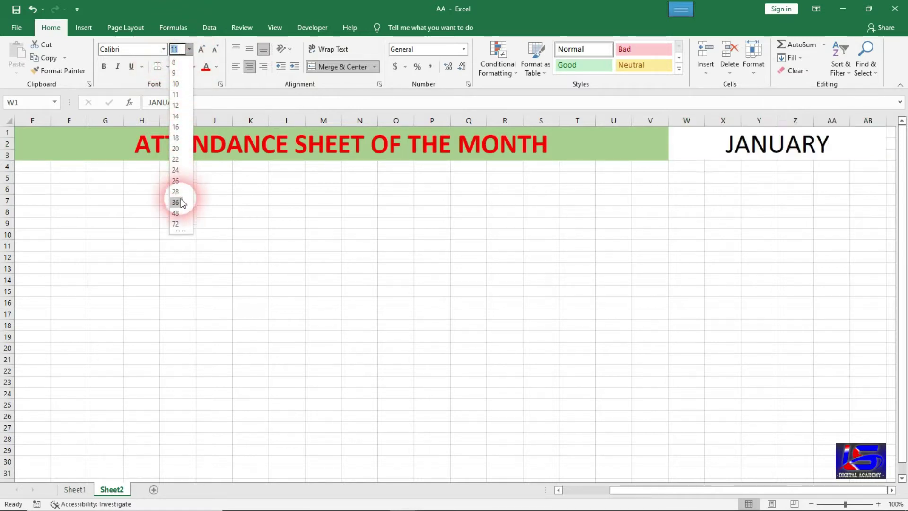
left_click(184, 202)
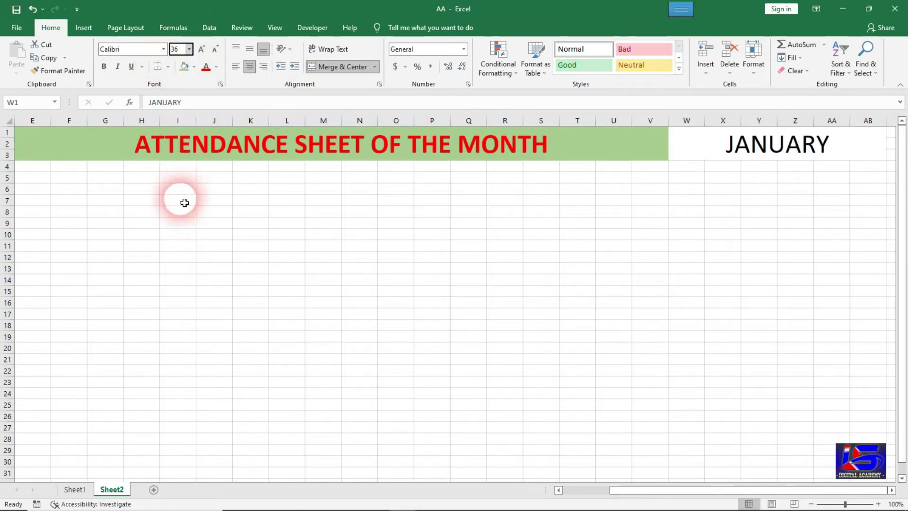
left_click(104, 66)
left_click(194, 67)
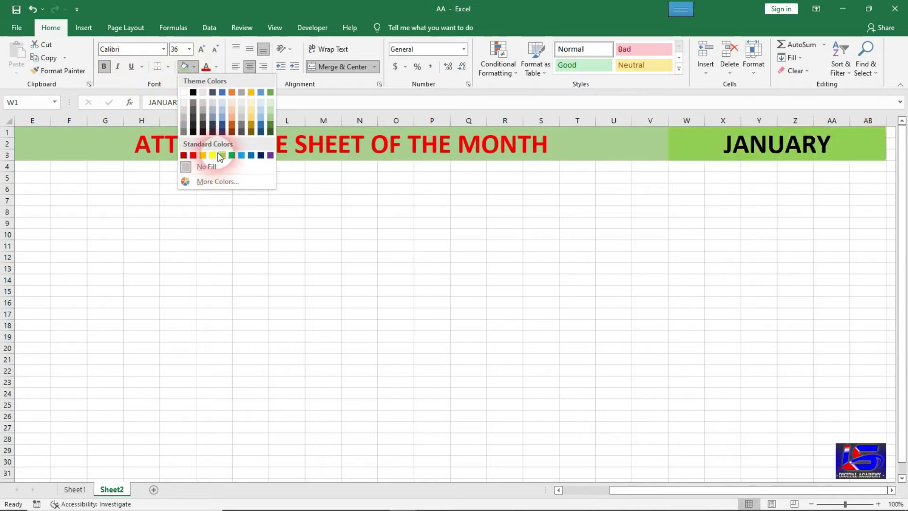
left_click(214, 155)
left_click(232, 83)
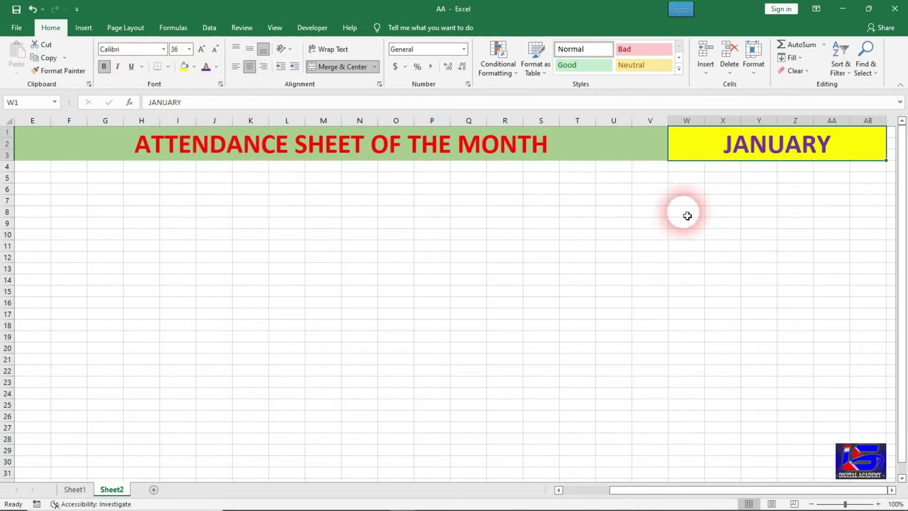
Review the finished merged title and month cells.
left_click(732, 189)
left_click(197, 151)
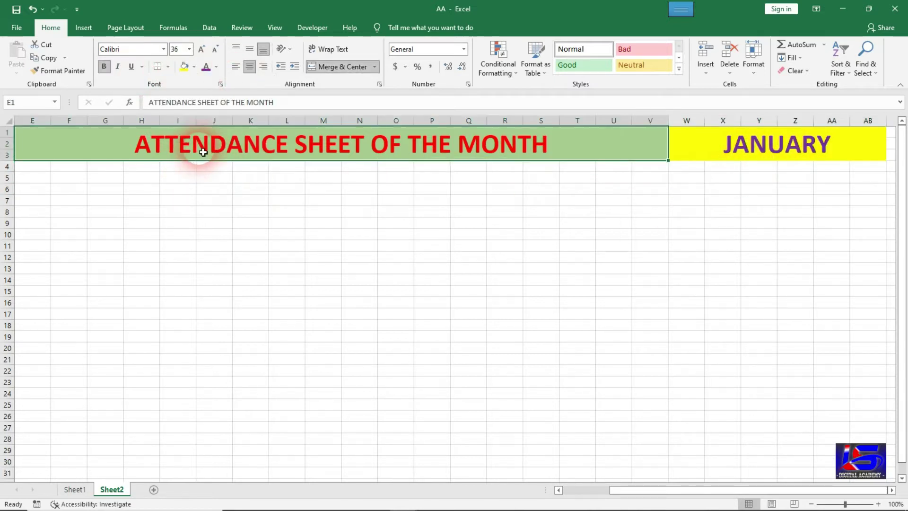
left_click(702, 151)
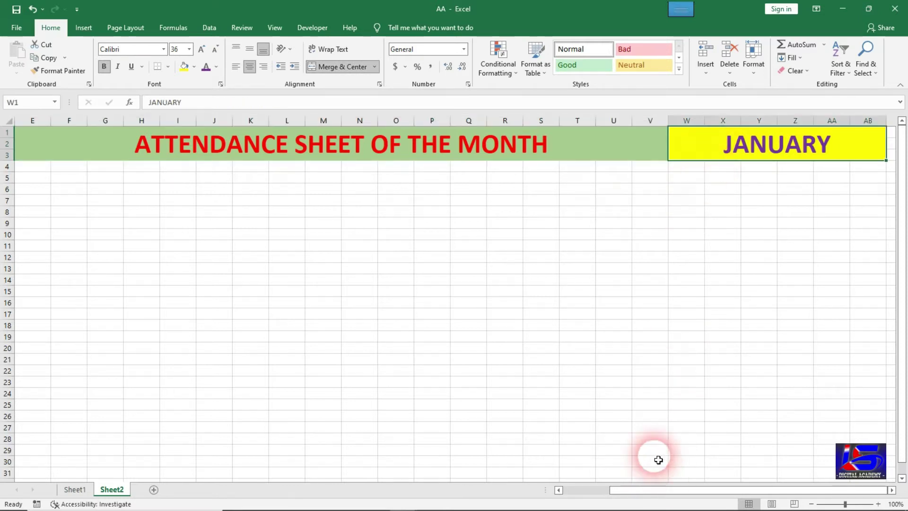
left_click(286, 177)
left_click_drag(663, 490, 643, 491)
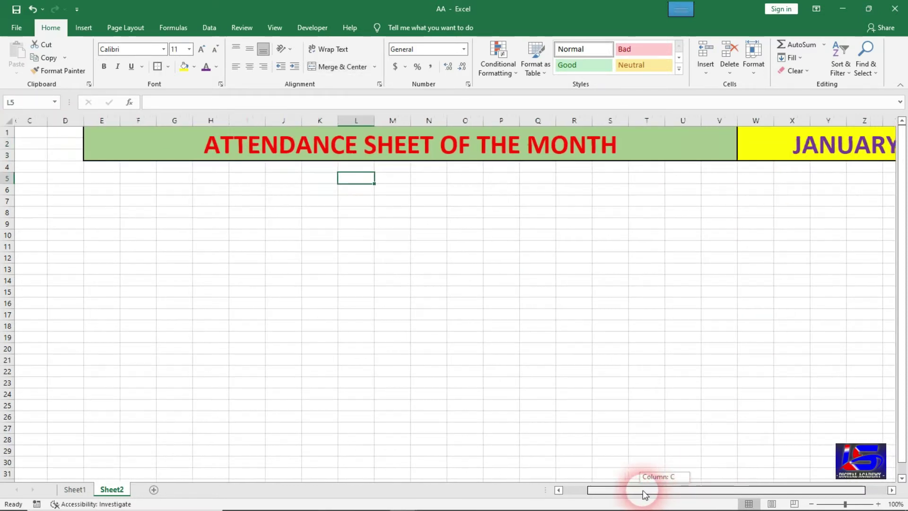
Enter the FROM label in I4 and the TO label in T4.
left_click(296, 170)
left_click(254, 168)
type("FROM")
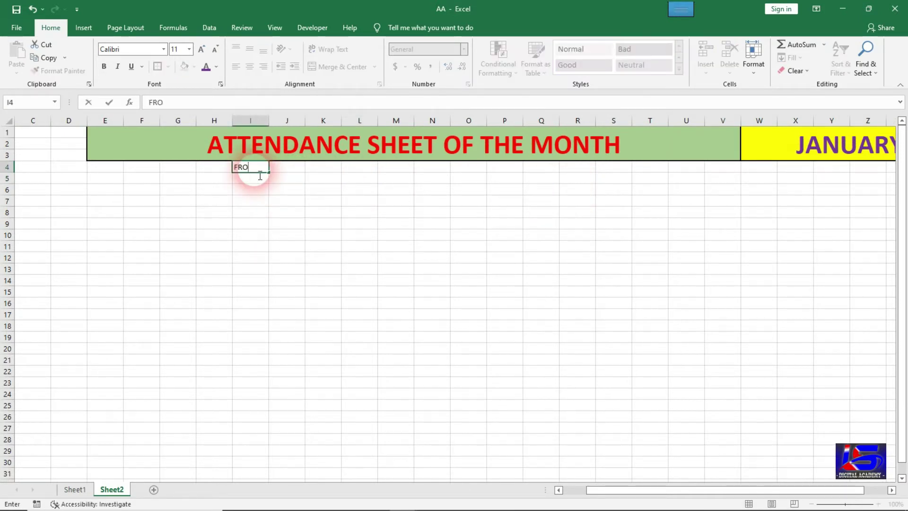
left_click(650, 172)
type("TO")
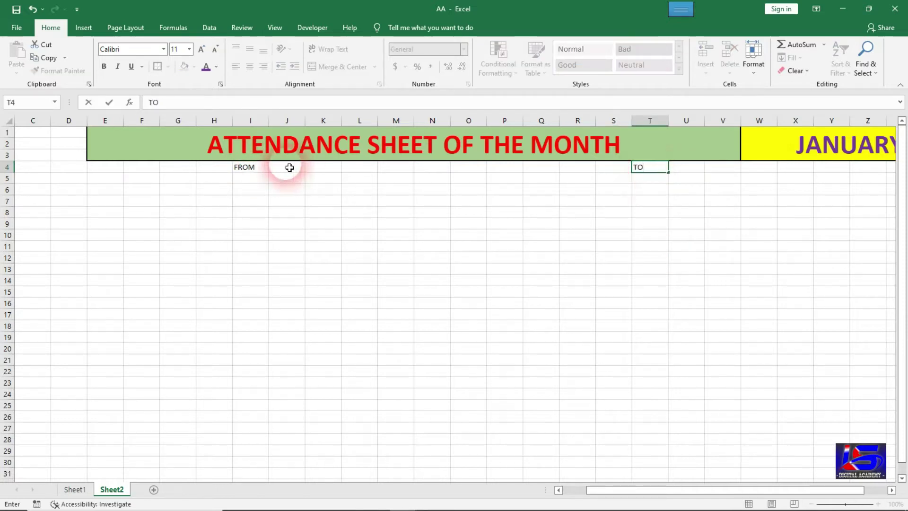
Merge and center FROM across I4:O4 and set its size to 22 pt.
left_click_drag(252, 170, 467, 173)
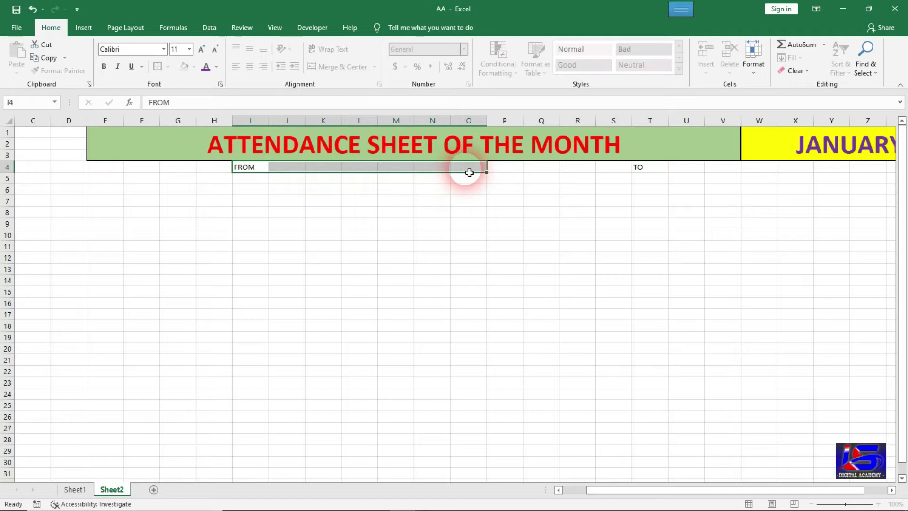
left_click(315, 69)
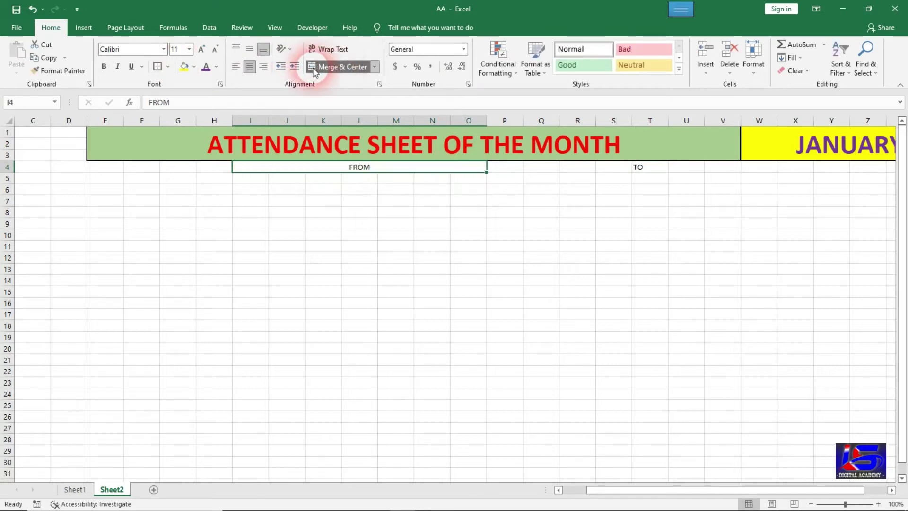
left_click(190, 48)
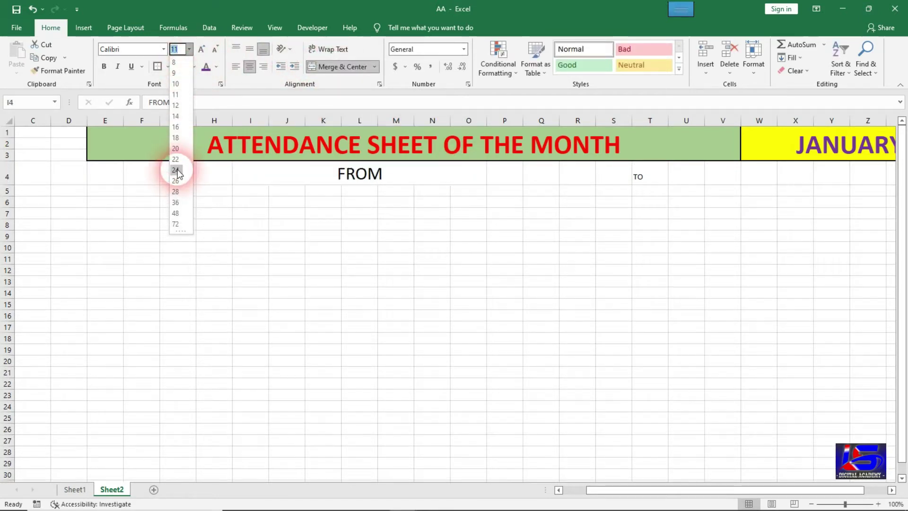
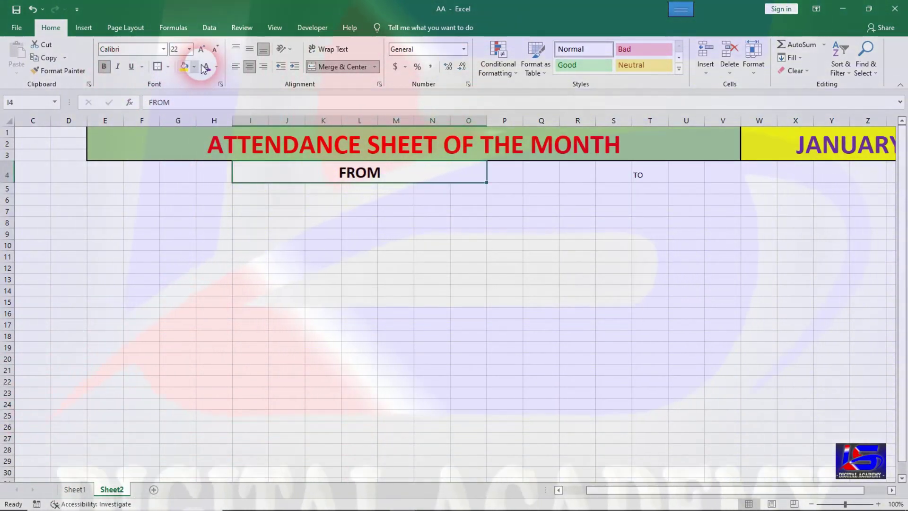
Give the FROM box a grey fill and red text.
left_click(194, 67)
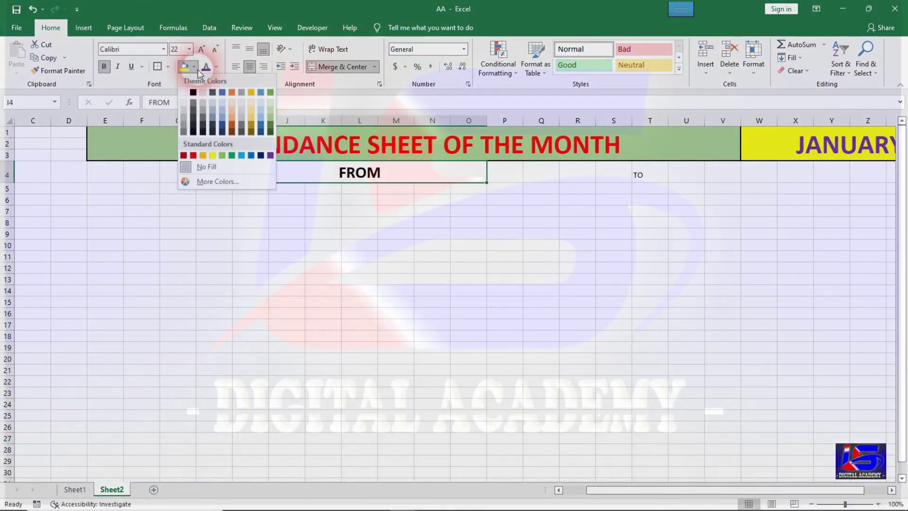
left_click(184, 117)
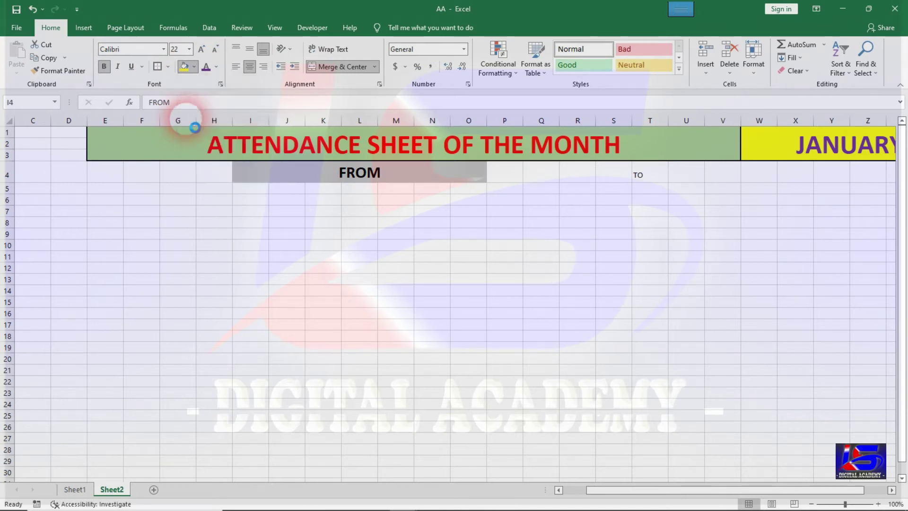
left_click(217, 66)
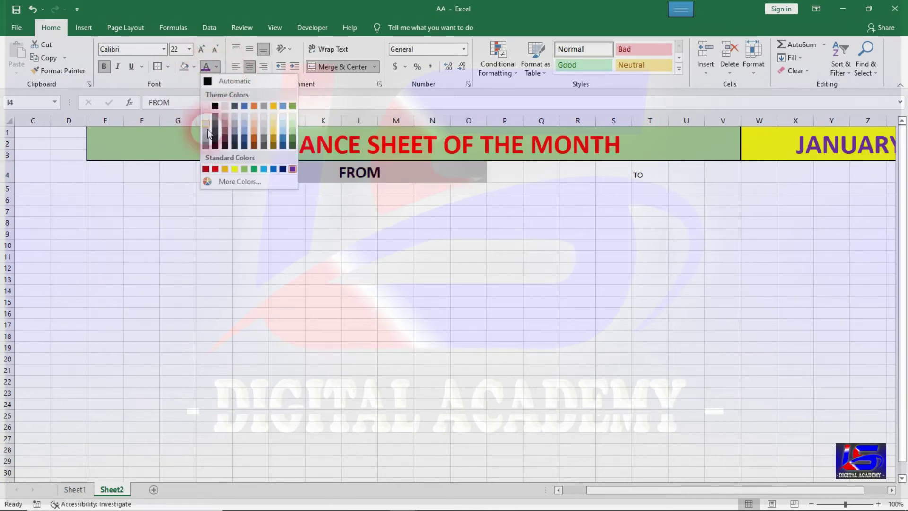
left_click(206, 169)
Merge T4:Z4 for TO and style it 24 pt, bold, red on grey fill.
left_click_drag(662, 175, 868, 176)
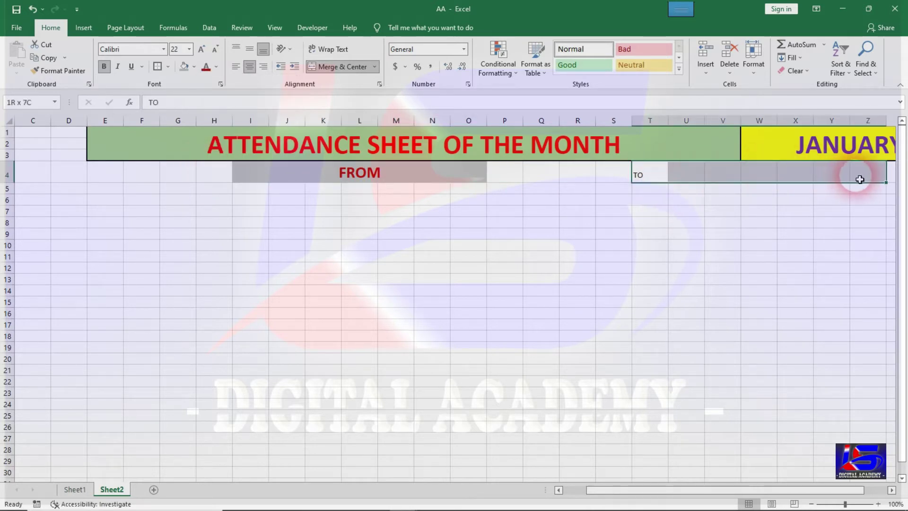
left_click(331, 66)
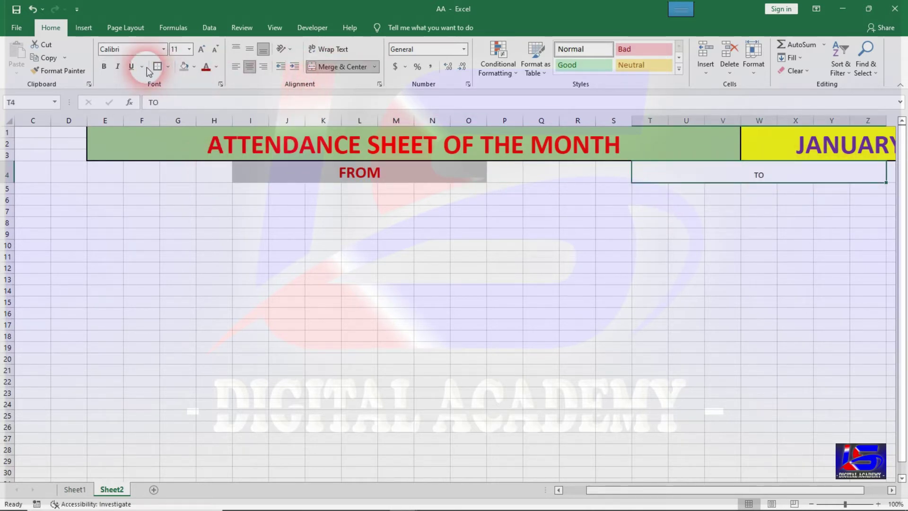
left_click(189, 48)
left_click(176, 171)
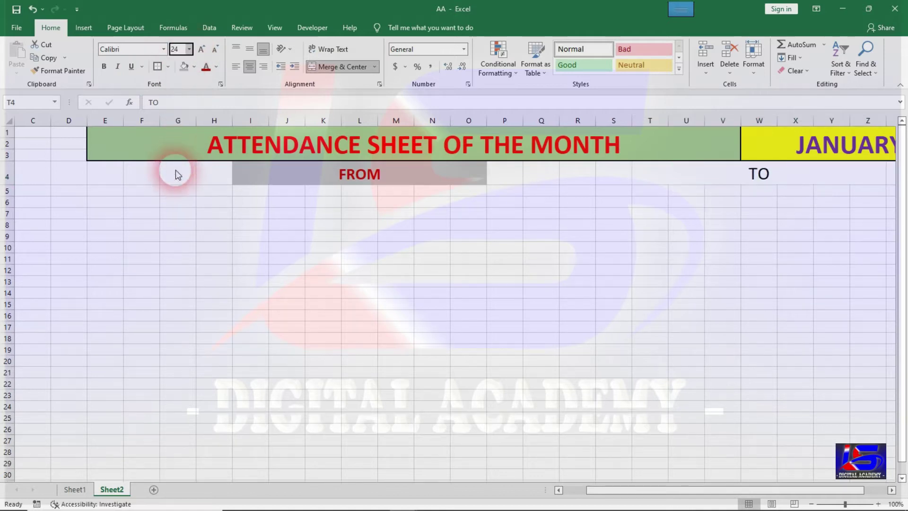
left_click(184, 66)
left_click(206, 66)
left_click(104, 66)
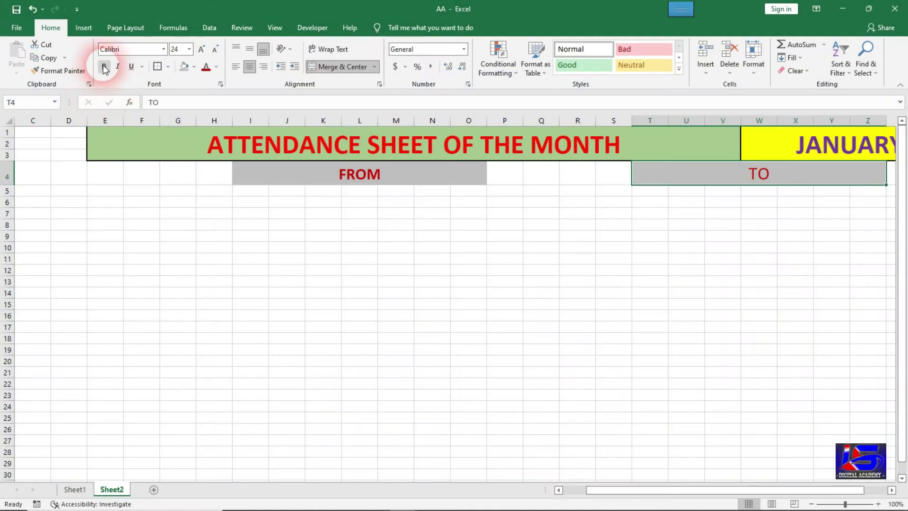
left_click(298, 199)
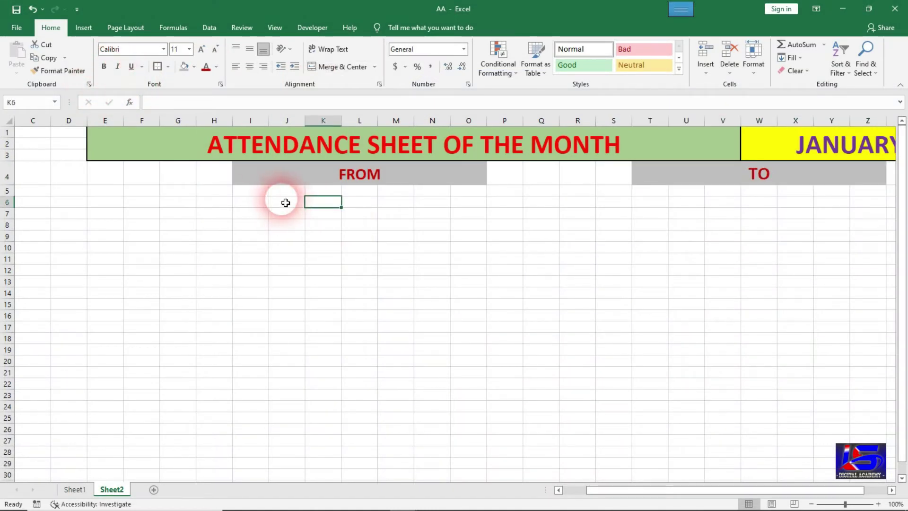
left_click(261, 197)
left_click_drag(261, 197, 416, 203)
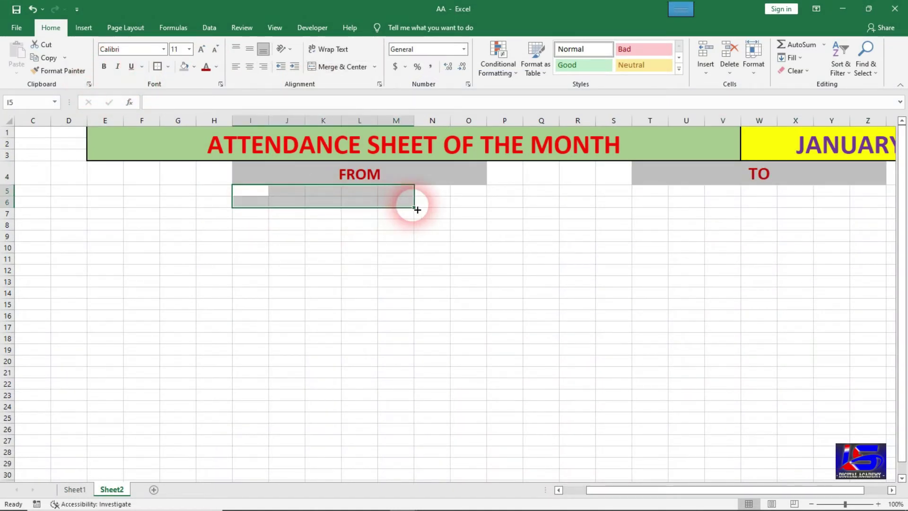
left_click(432, 202)
left_click_drag(251, 191, 446, 204)
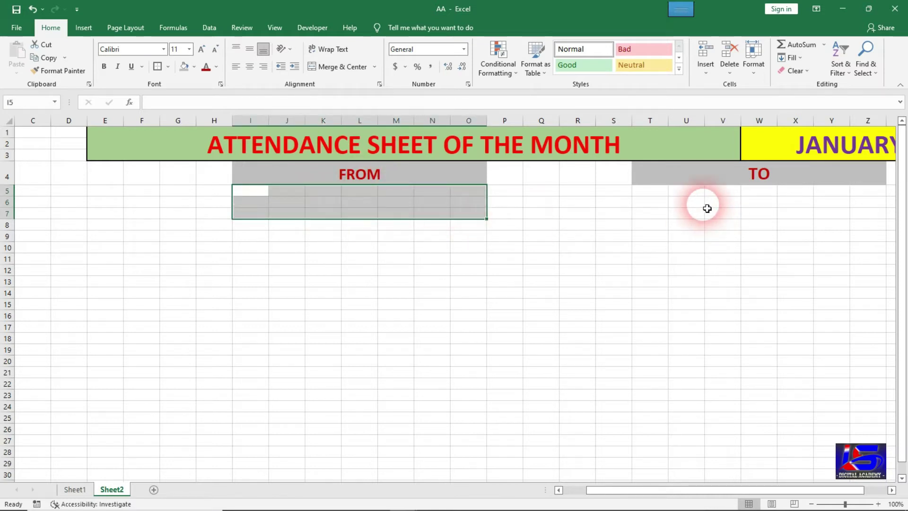
left_click(696, 203)
left_click(661, 195)
left_click_drag(661, 196, 866, 210)
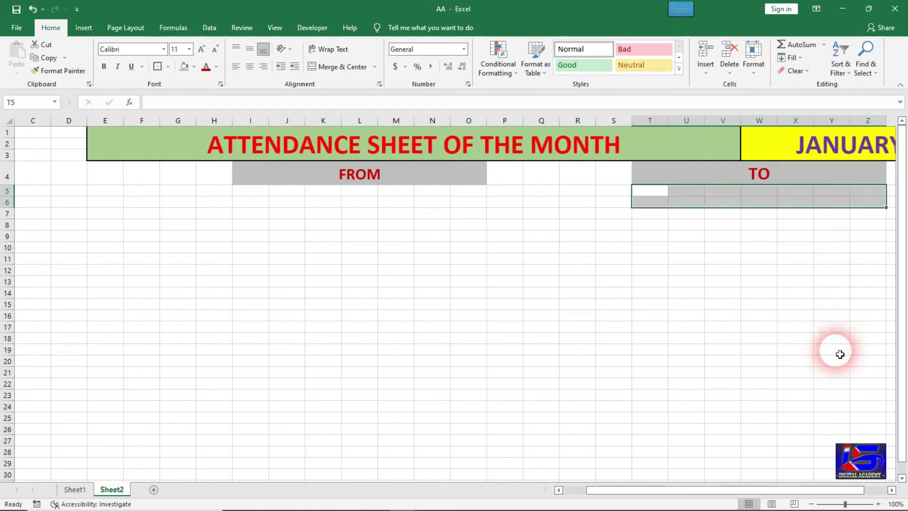
left_click(353, 259)
left_click(225, 192)
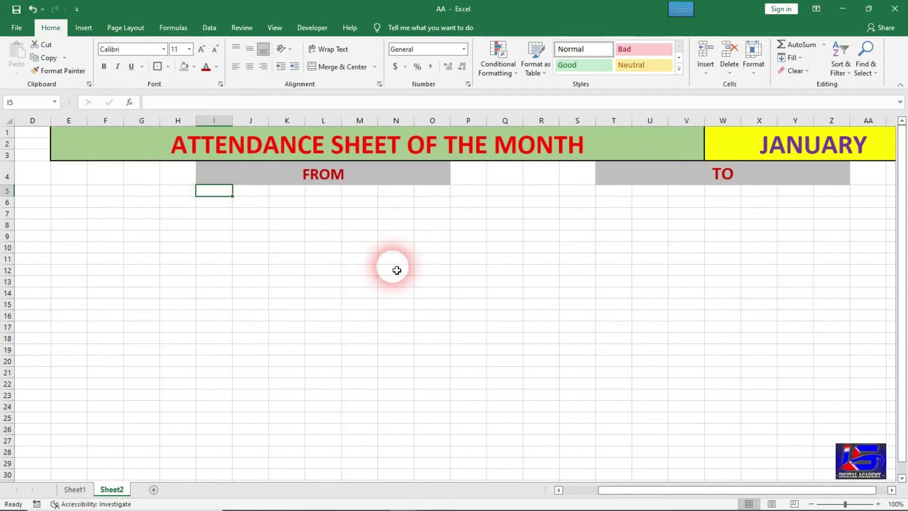
Enter =DATEVALUE("1"&W1) in I5, returning 44562 for January's first day.
type("=DATE")
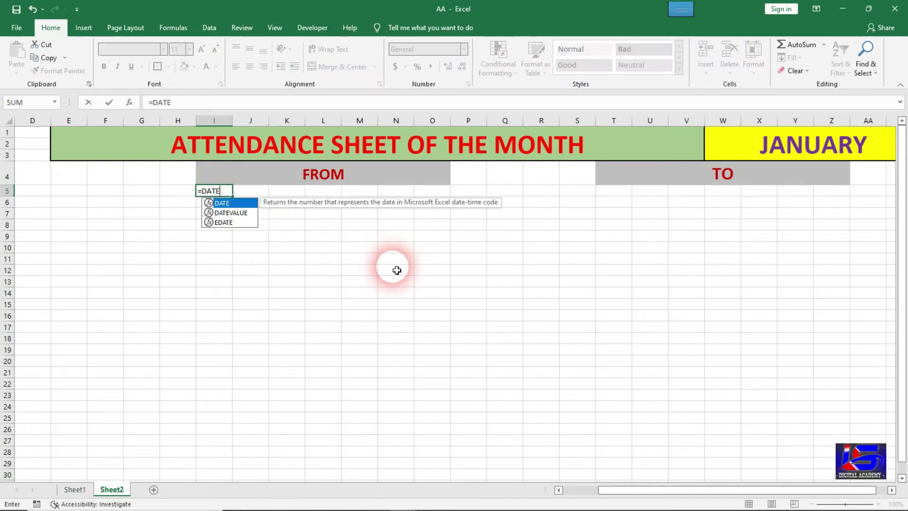
type("V")
key("Tab")
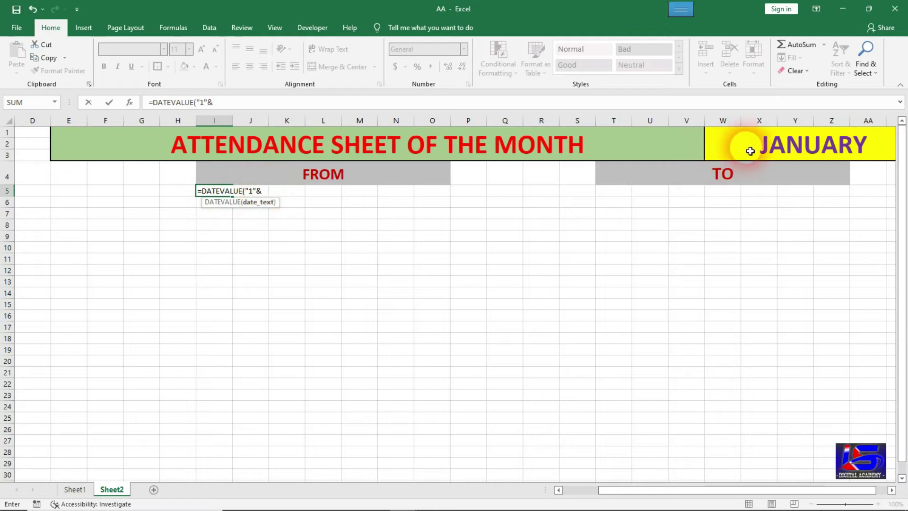
left_click(750, 151)
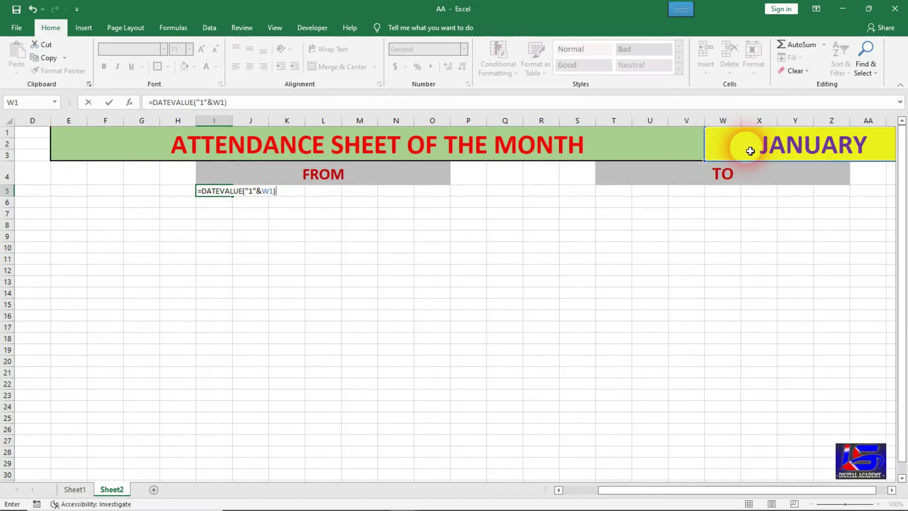
key("Return")
key("Up")
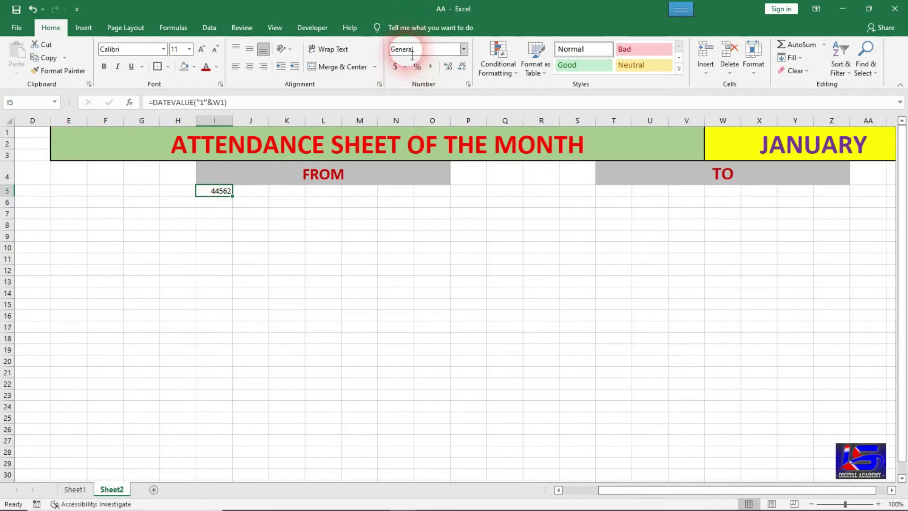
Format I5 as a long date and merge I5:O6 under FROM.
left_click(465, 50)
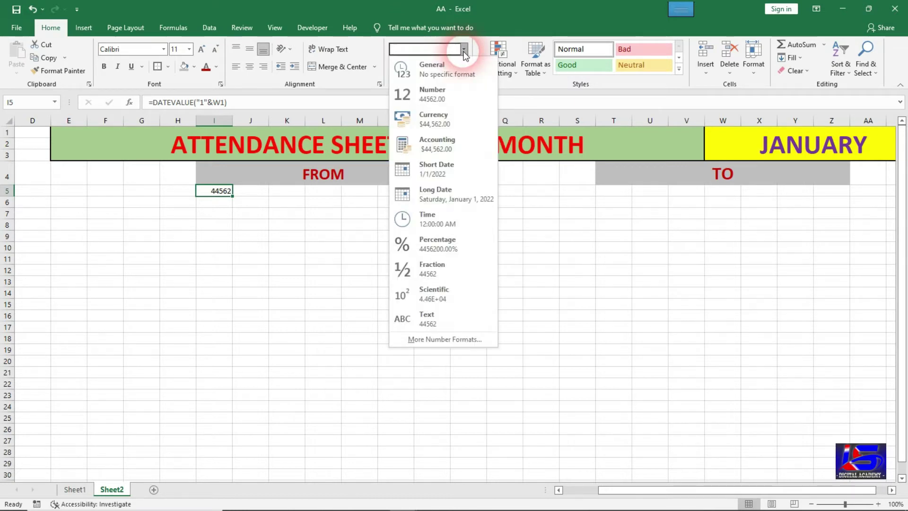
left_click(460, 195)
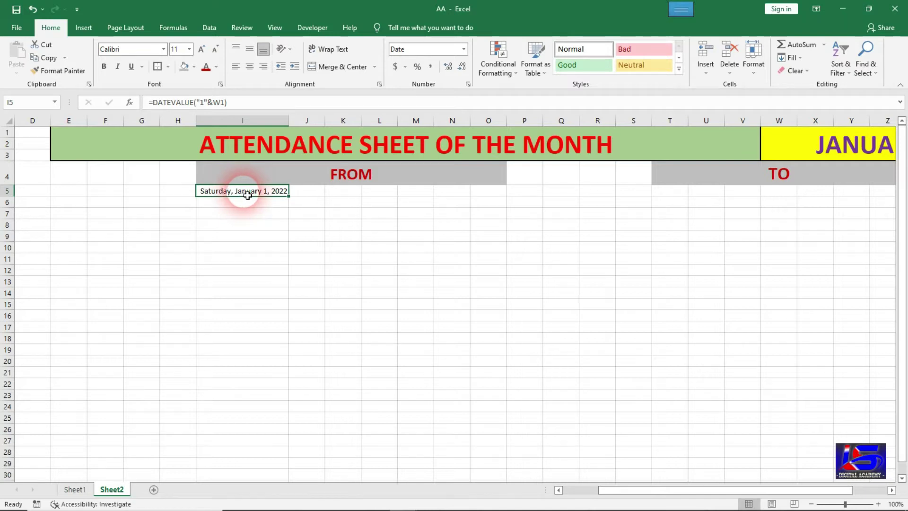
left_click_drag(248, 196, 479, 203)
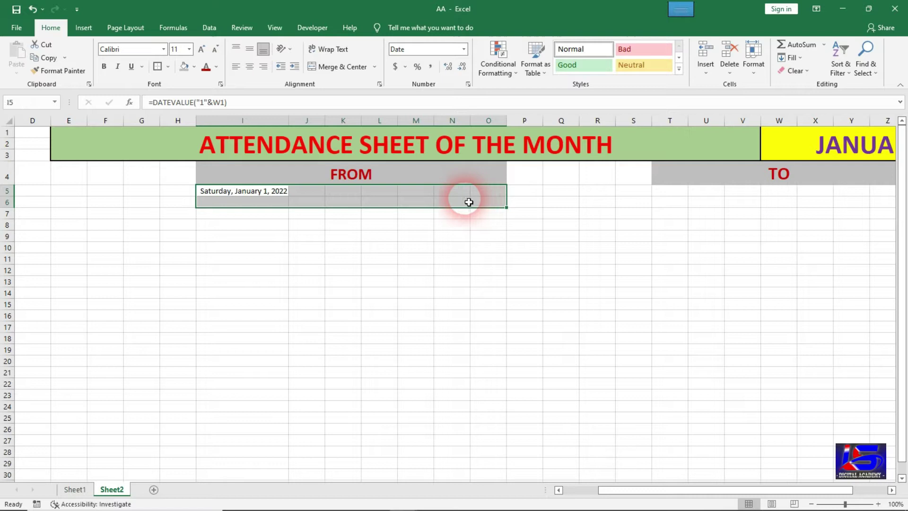
left_click(348, 68)
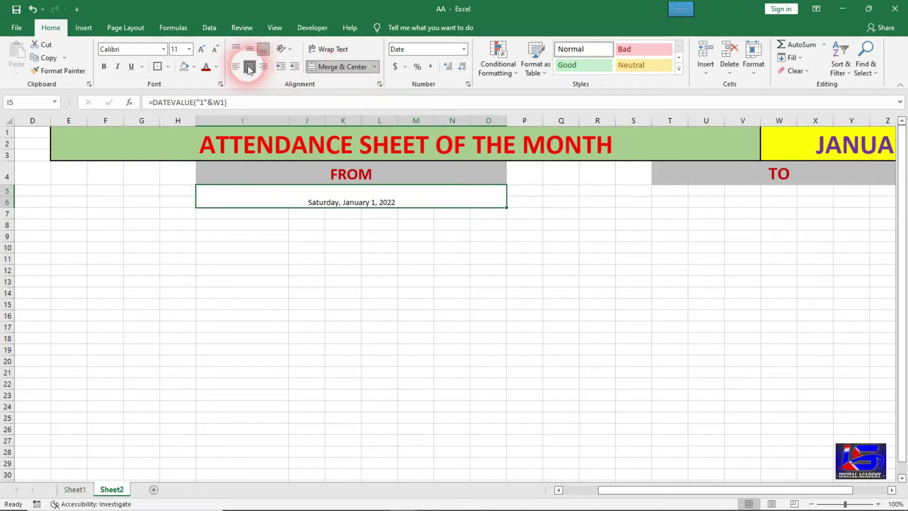
Style the merged date 22 pt bold green on a light orange fill.
left_click(190, 49)
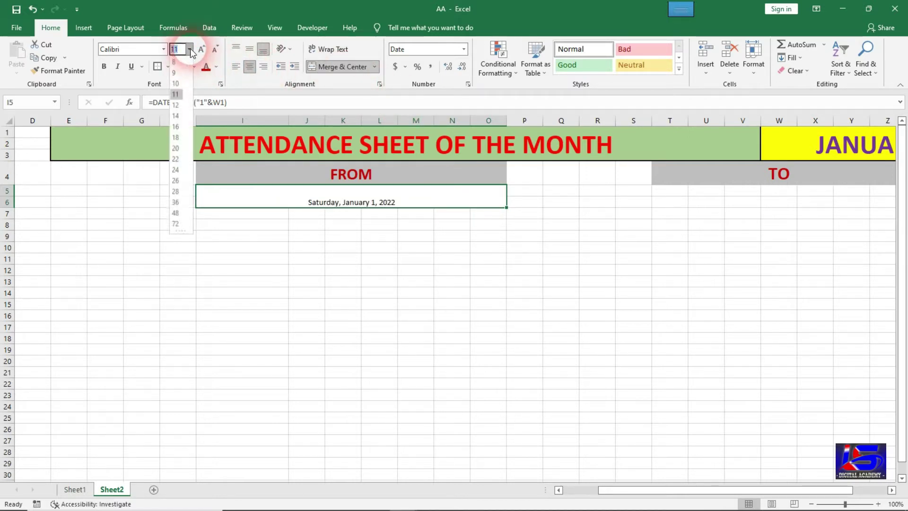
left_click(177, 162)
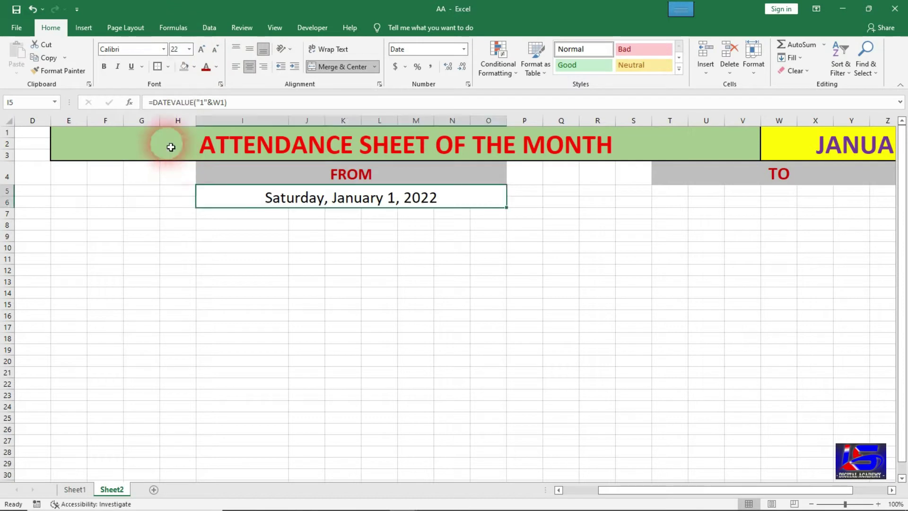
left_click(104, 66)
left_click(194, 69)
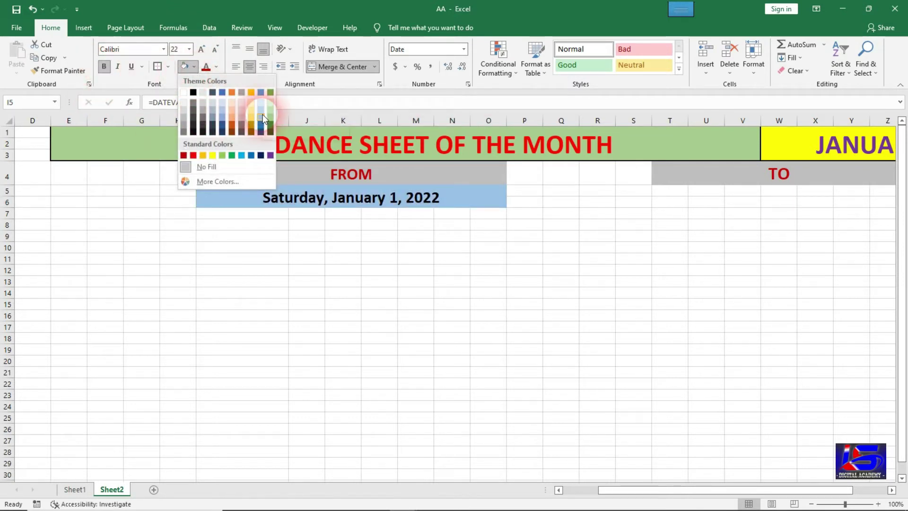
left_click(234, 115)
left_click(216, 68)
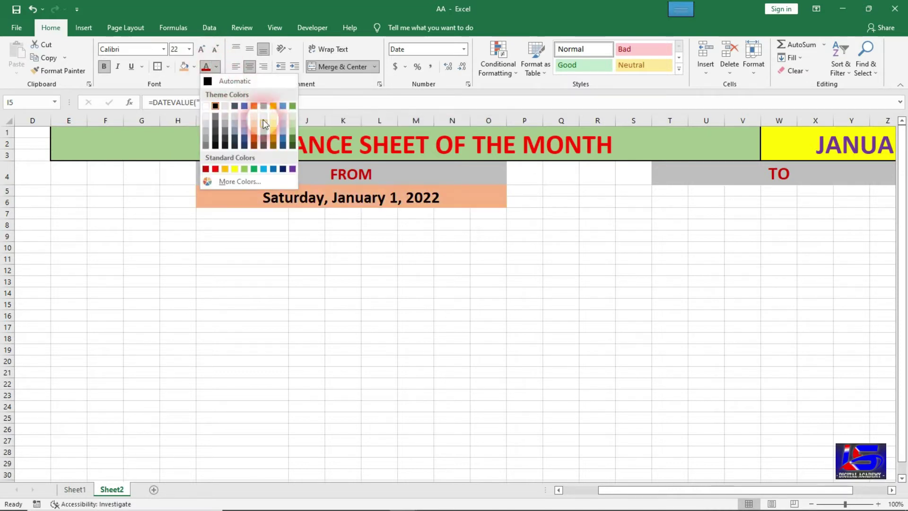
left_click(255, 170)
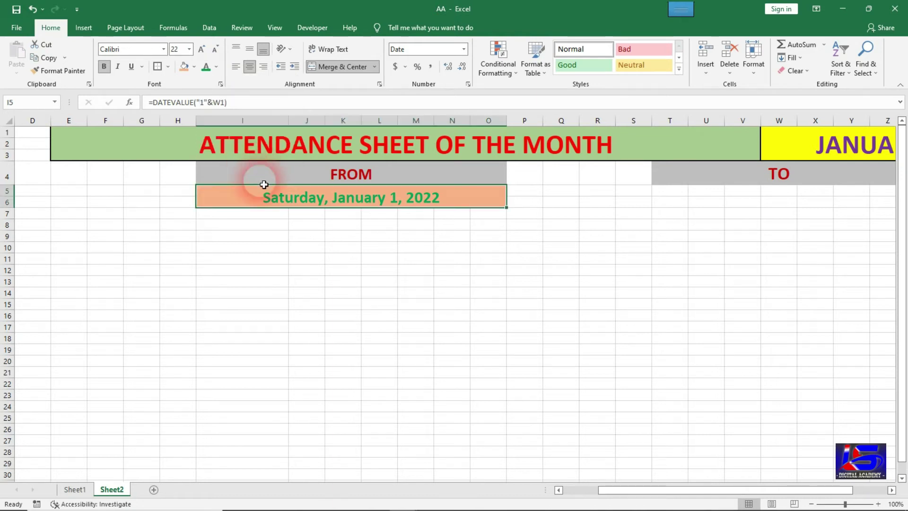
left_click(668, 194)
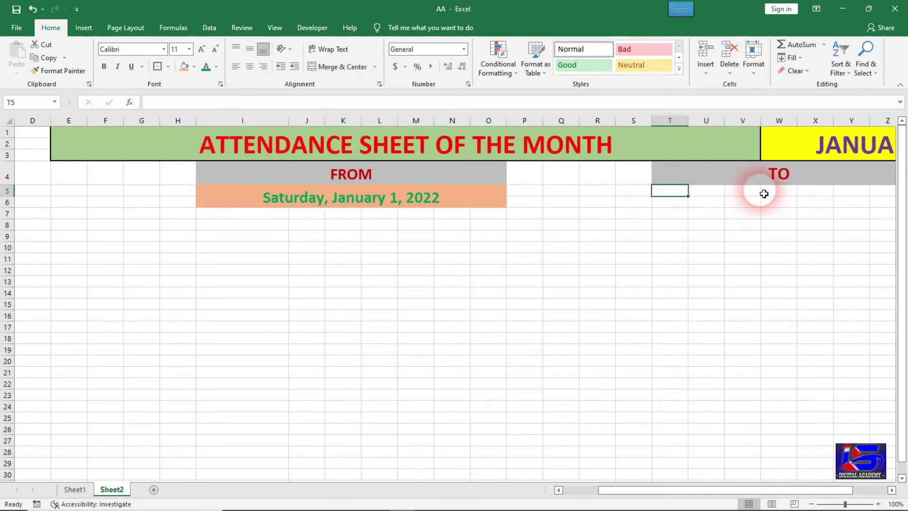
Enter =EOMONTH(I5,0) in T5 and apply the Long Date format to the result.
left_click(891, 490)
left_click(892, 490)
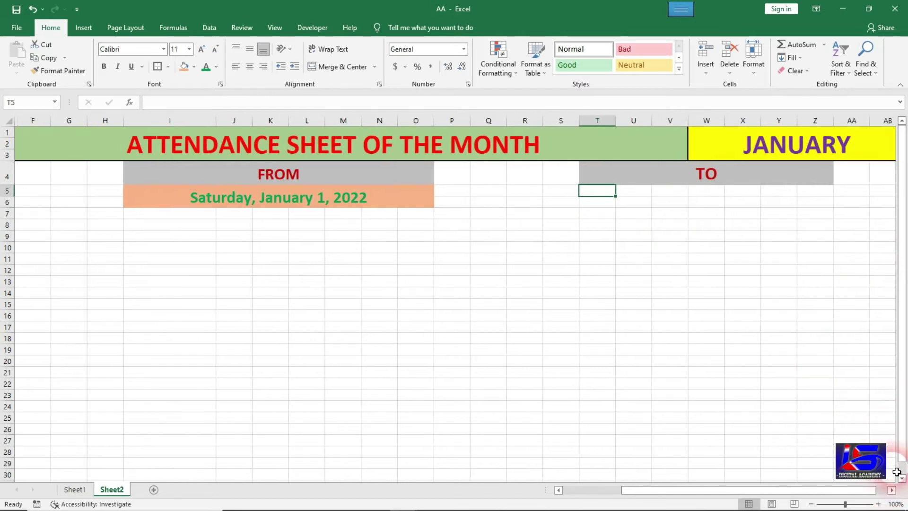
left_click(892, 491)
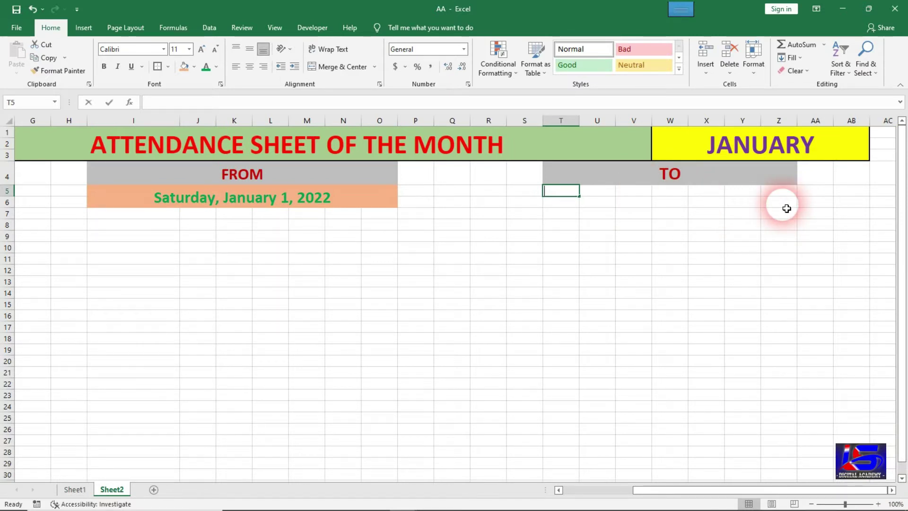
type("=E")
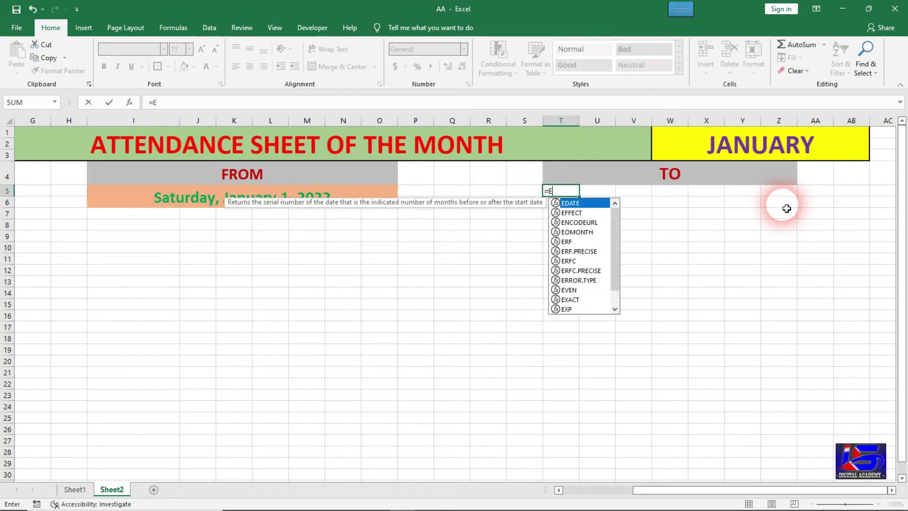
type("OMONTH")
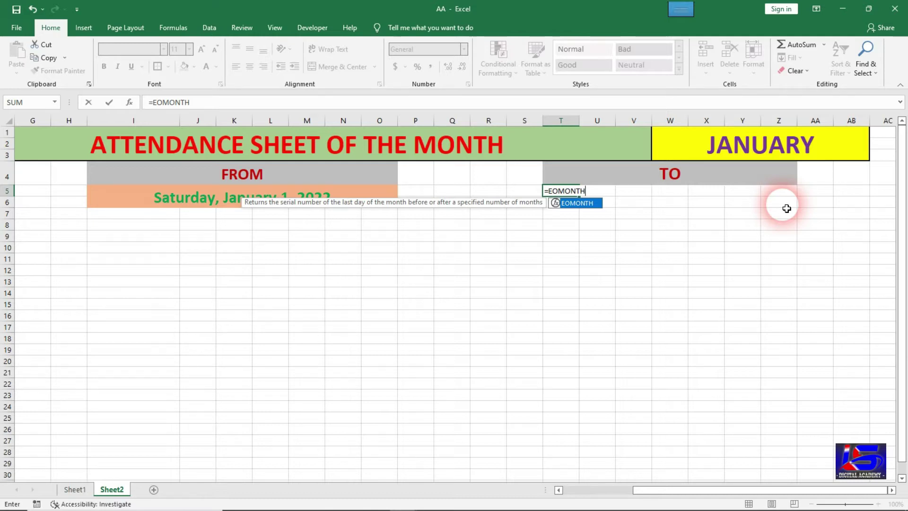
type("(")
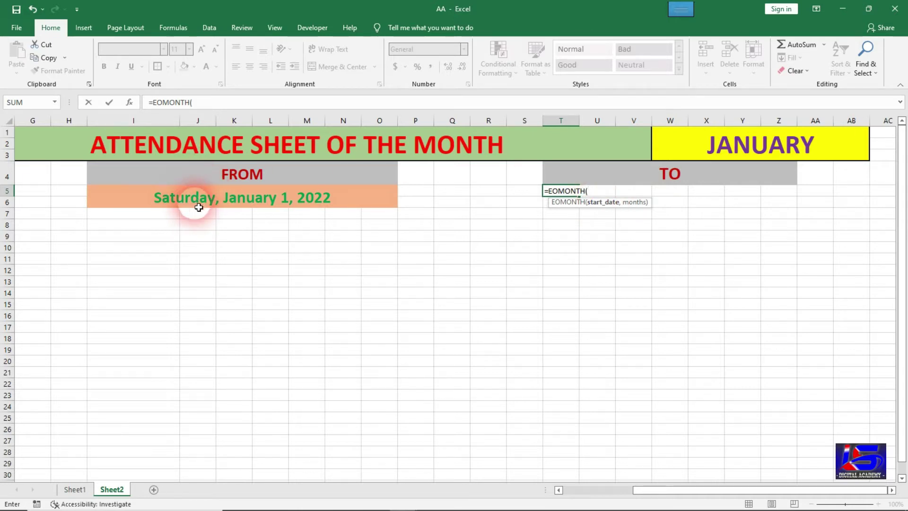
left_click(264, 202)
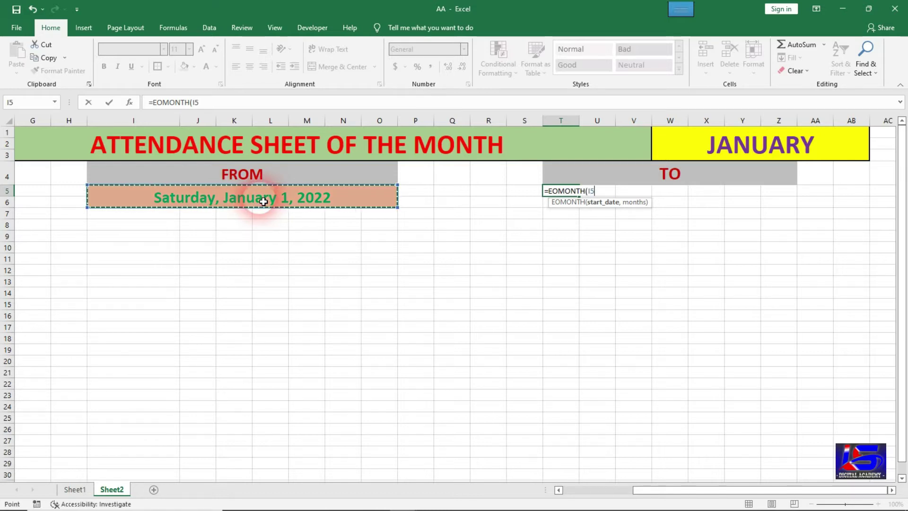
type(",")
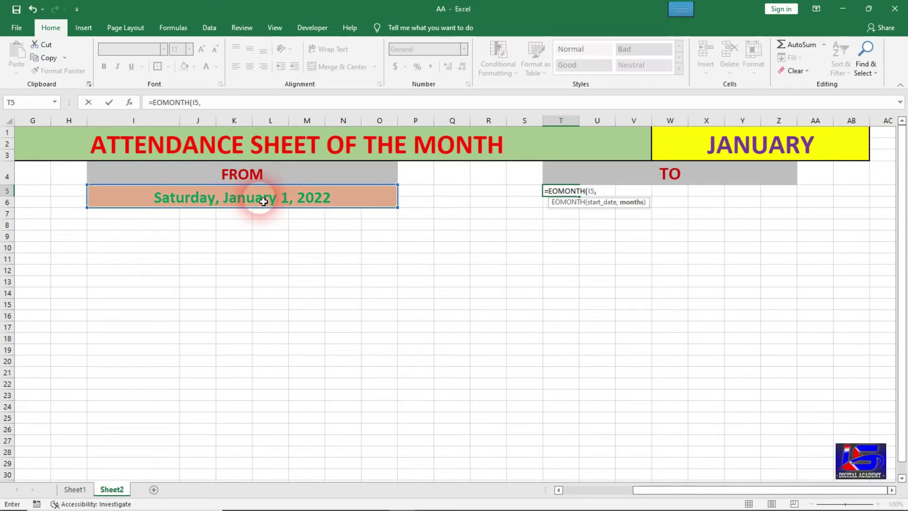
type("0)")
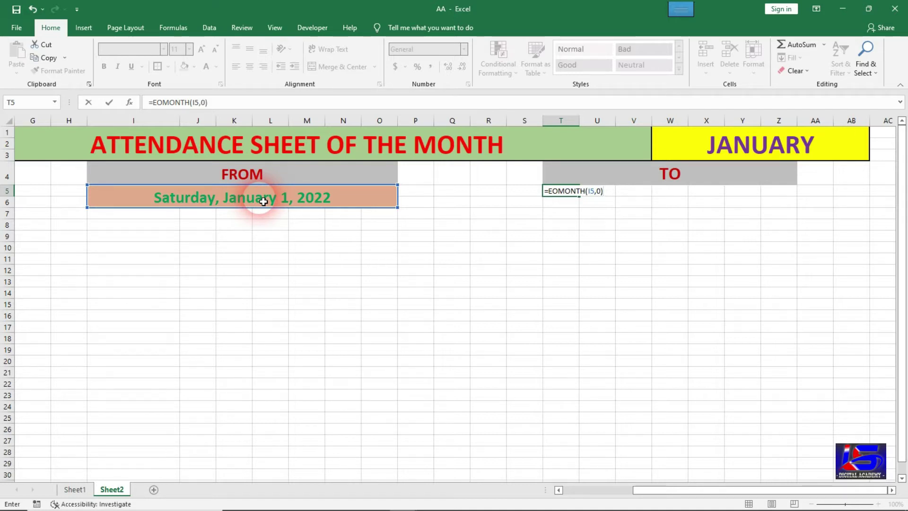
key("ctrl+Return")
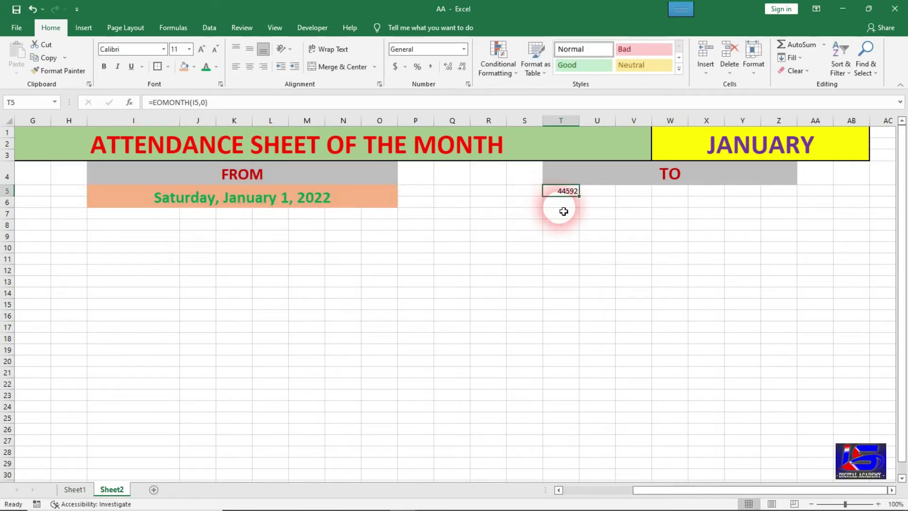
left_click(464, 49)
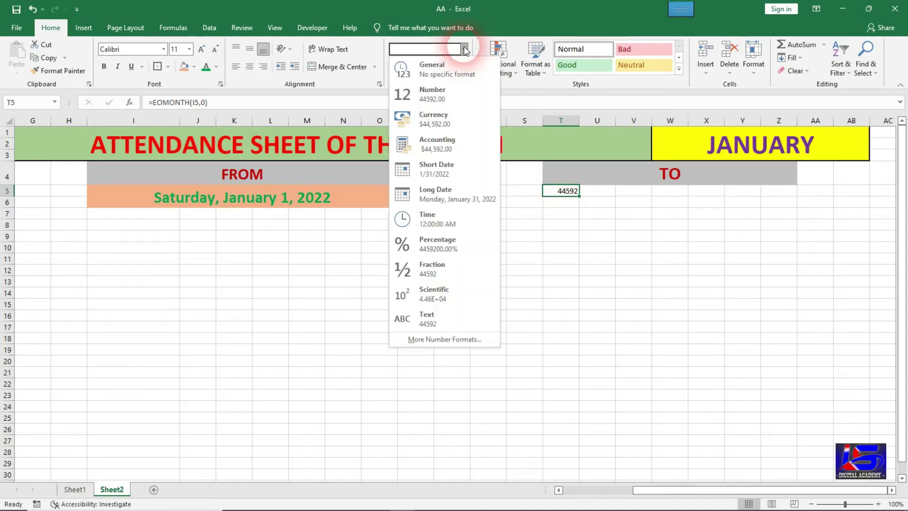
right_click(473, 197)
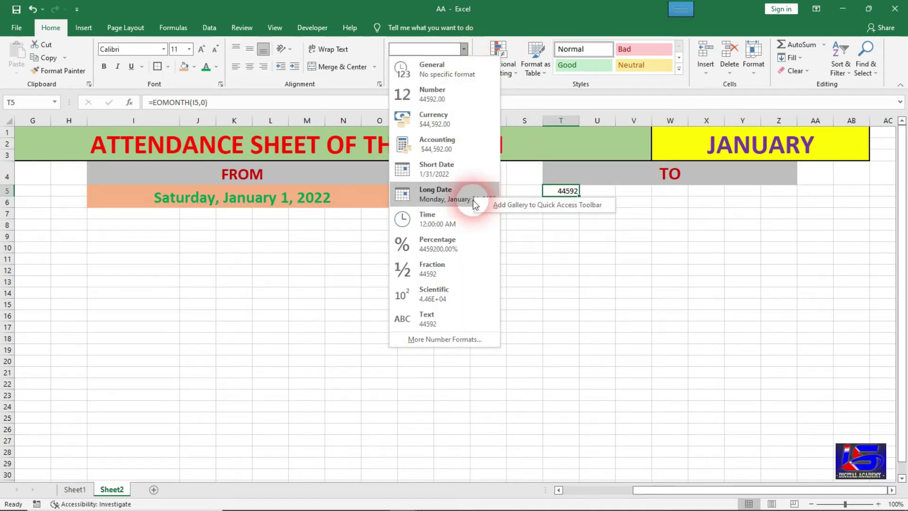
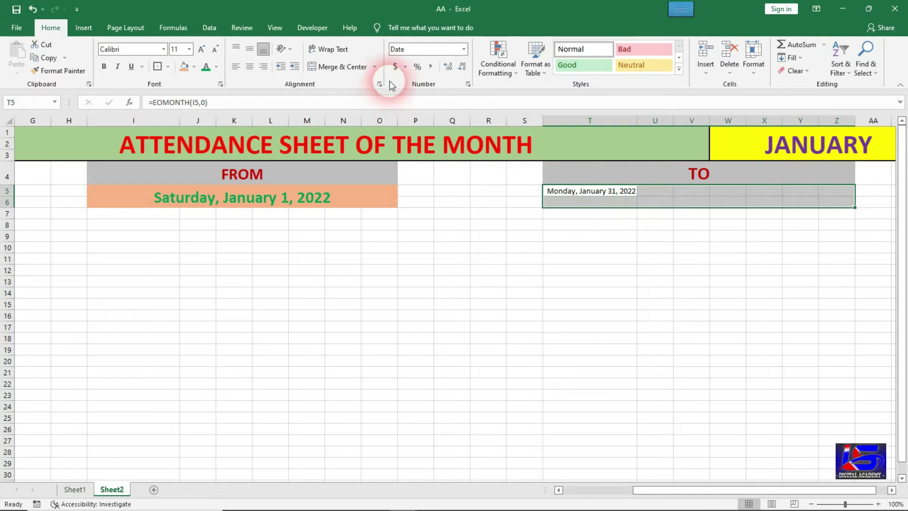
Merge T5:Z6 and give the January 31, 2022 date orange fill and bold green size-22 font.
left_click(340, 66)
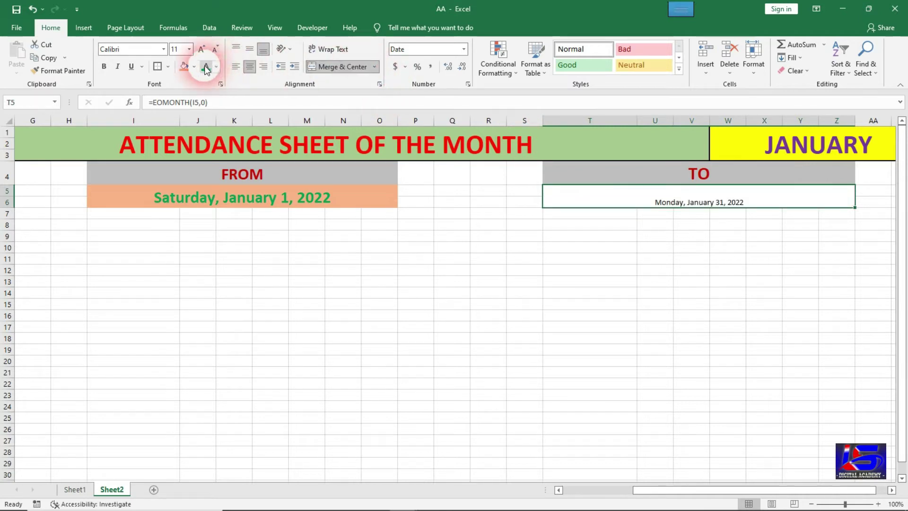
left_click(184, 66)
left_click(206, 66)
left_click(104, 66)
left_click(190, 49)
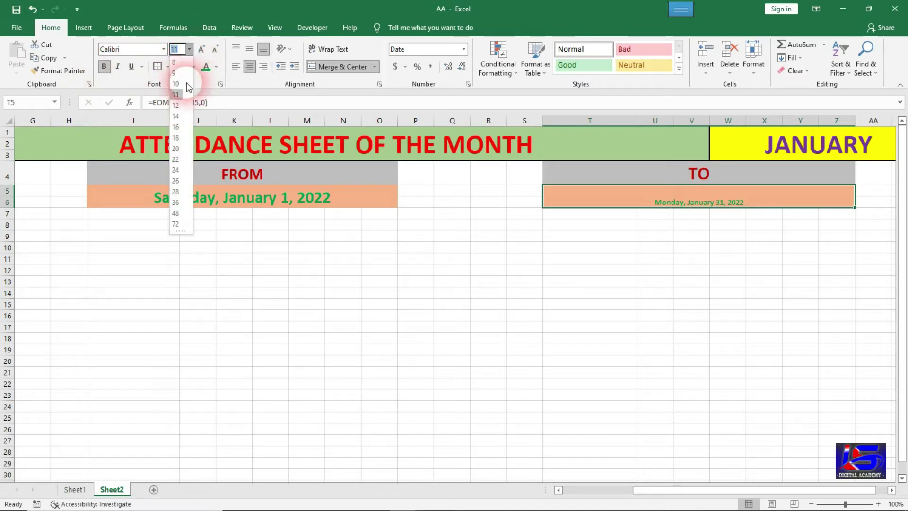
left_click(179, 161)
left_click(258, 178)
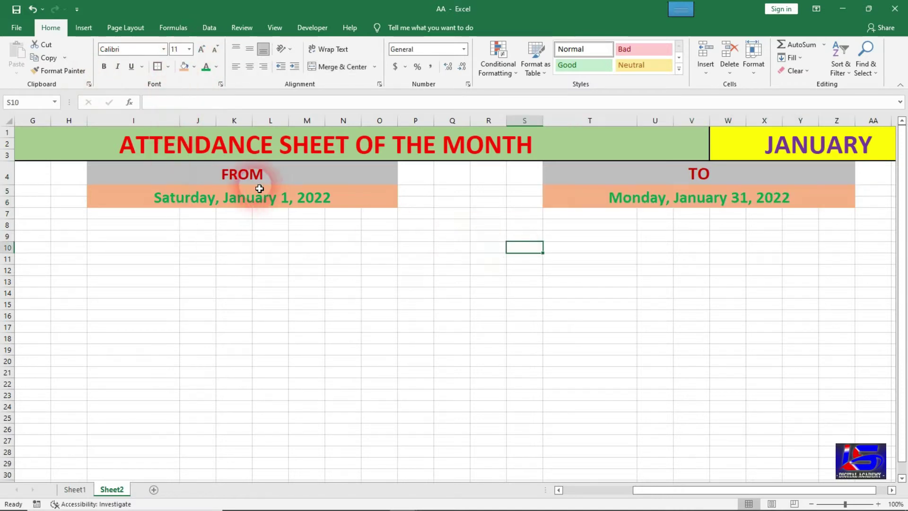
left_click(628, 179)
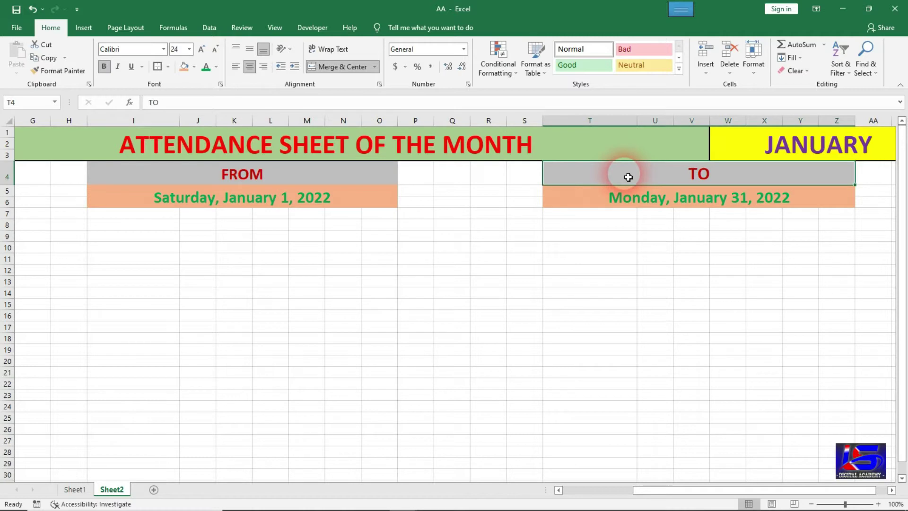
left_click_drag(649, 490, 559, 490)
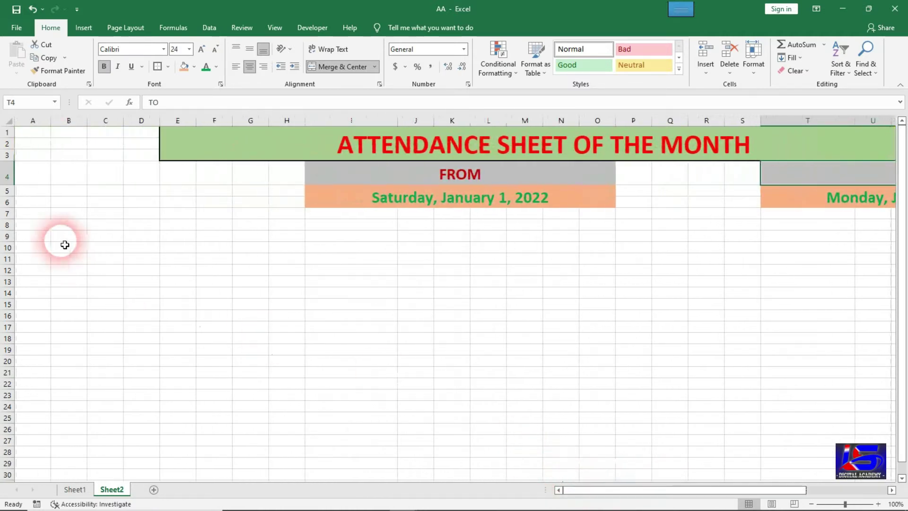
Copy the employee table A8:E19 from Sheet1 and paste it at A8 on Sheet2.
left_click(42, 224)
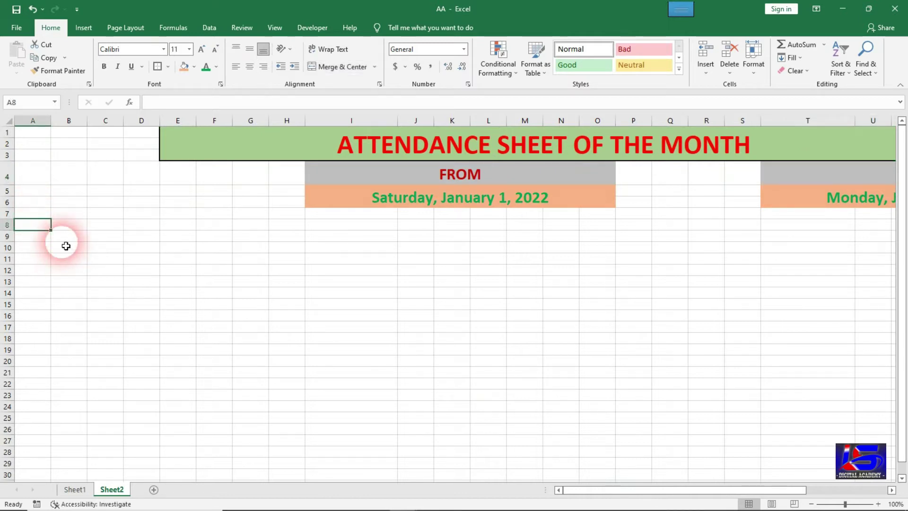
left_click(76, 490)
left_click(232, 389, "shift")
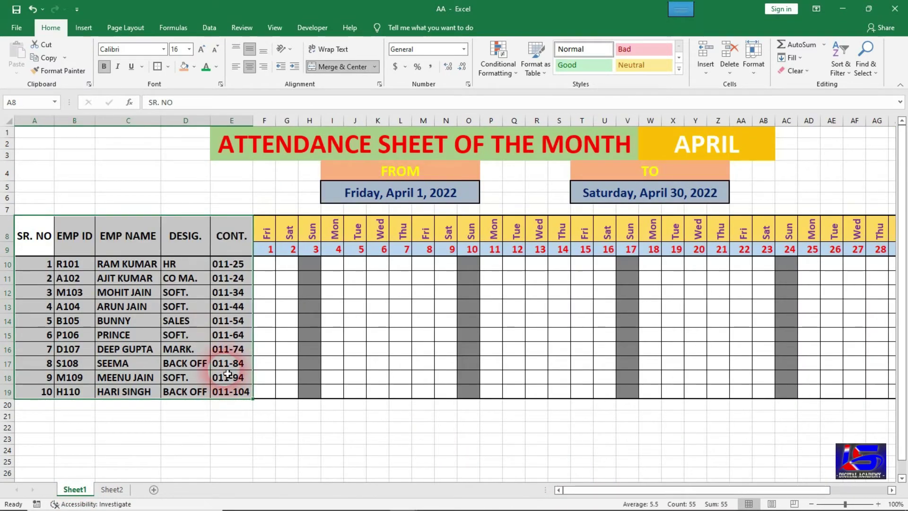
key("ctrl+c")
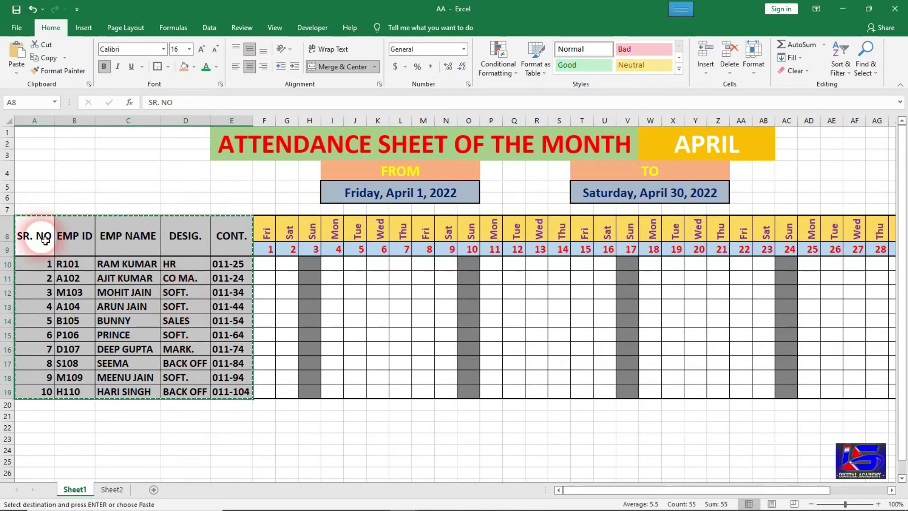
left_click(114, 490)
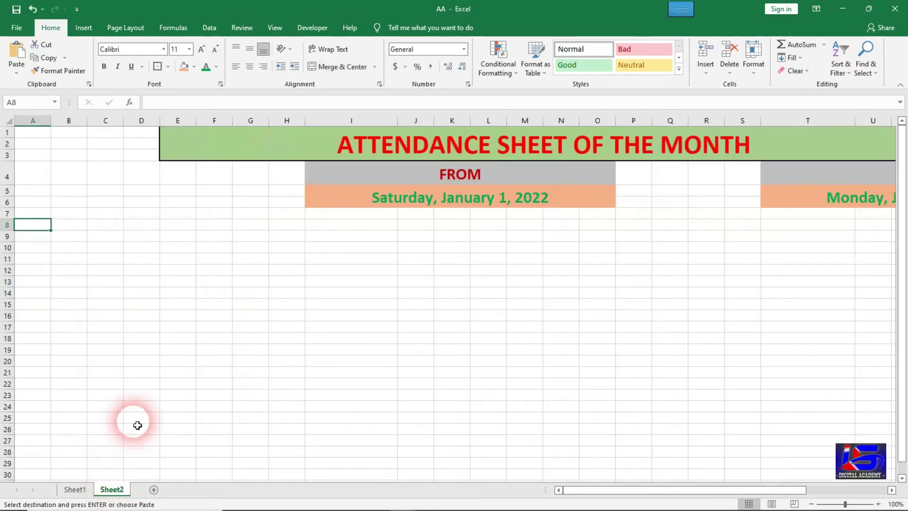
key("ctrl+v")
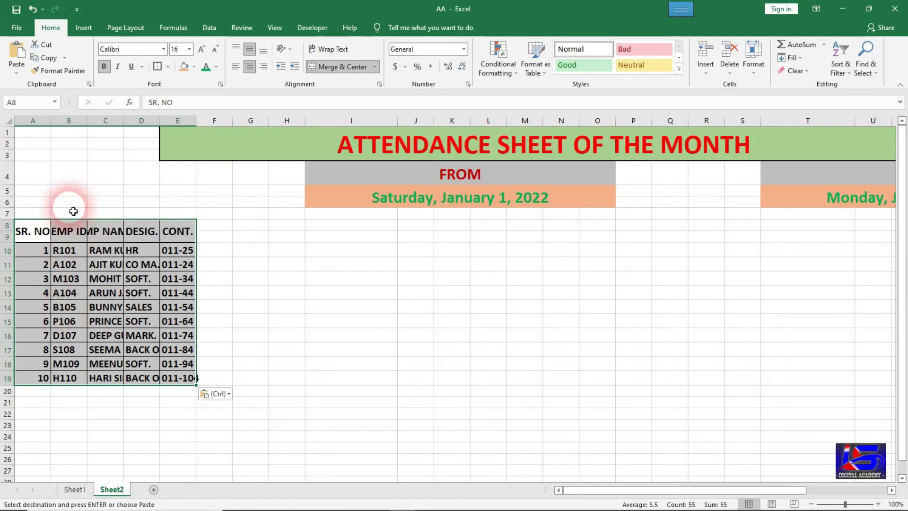
Autofit columns A through E so every header and entry fits.
double_click(50, 119)
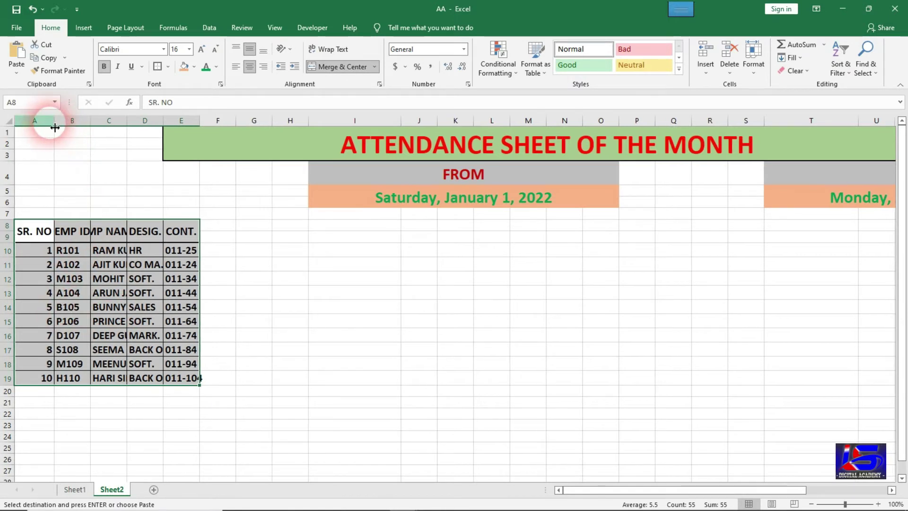
double_click(91, 122)
double_click(132, 124)
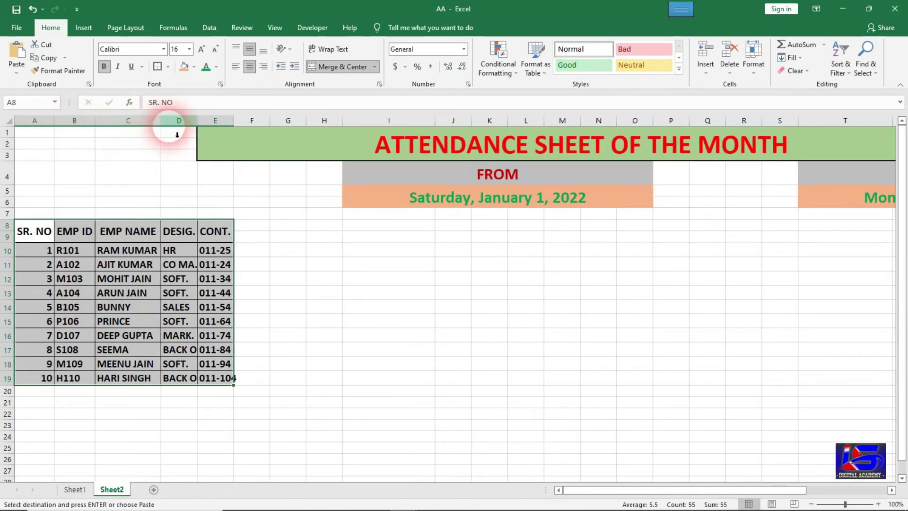
double_click(201, 126)
double_click(246, 124)
left_click(284, 264)
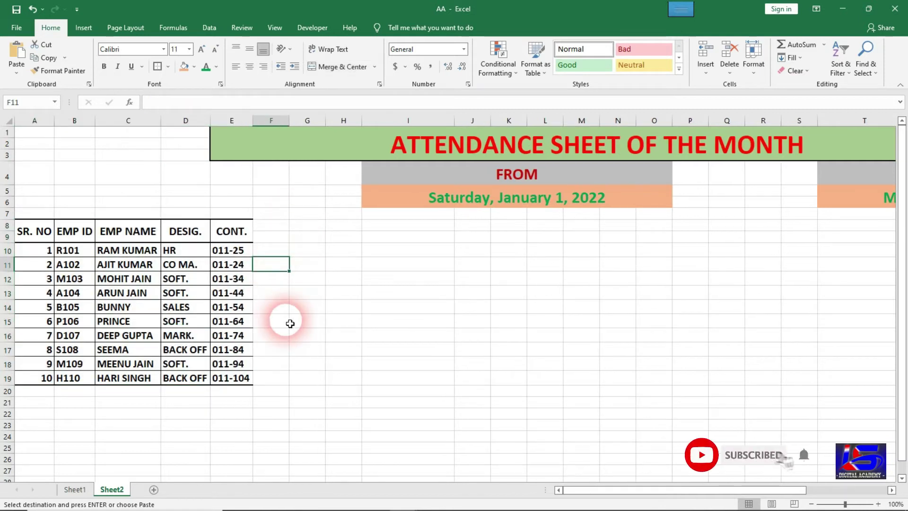
Enter =I5 in F9 so it shows Saturday, January 1, 2022.
left_click(277, 243)
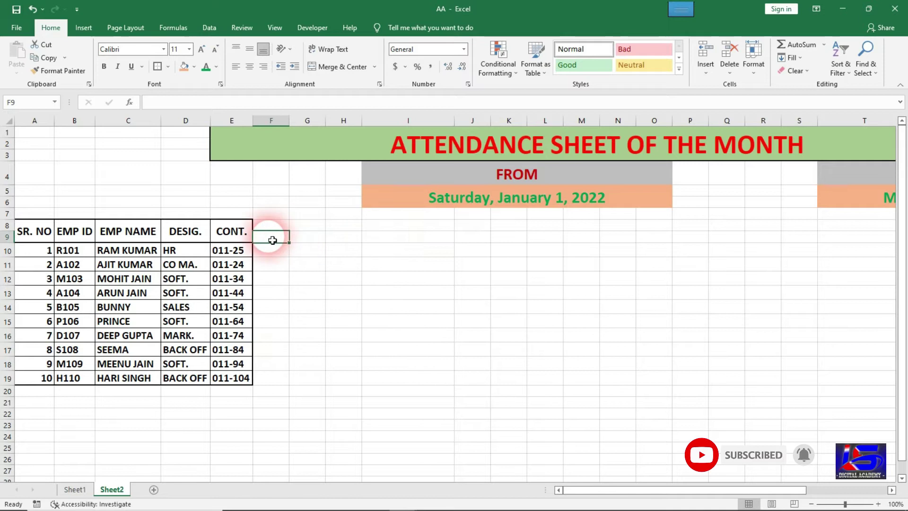
left_click(276, 244)
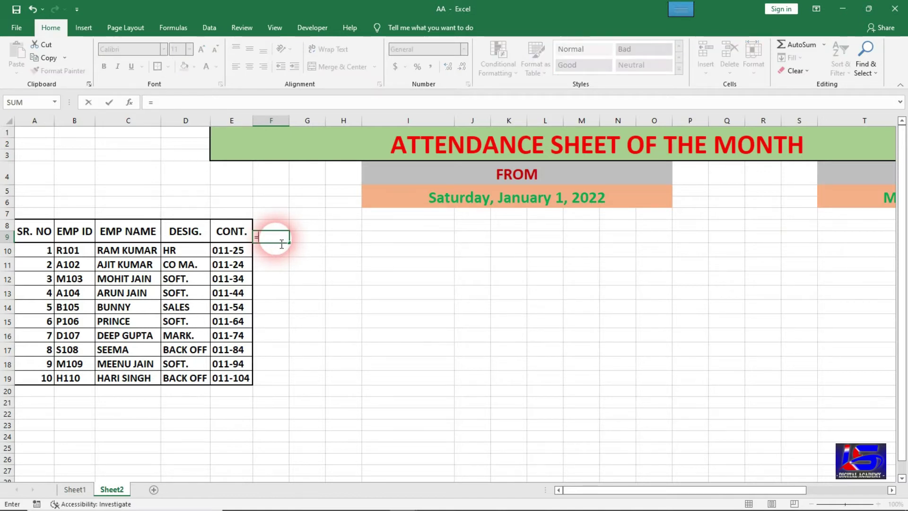
type("=")
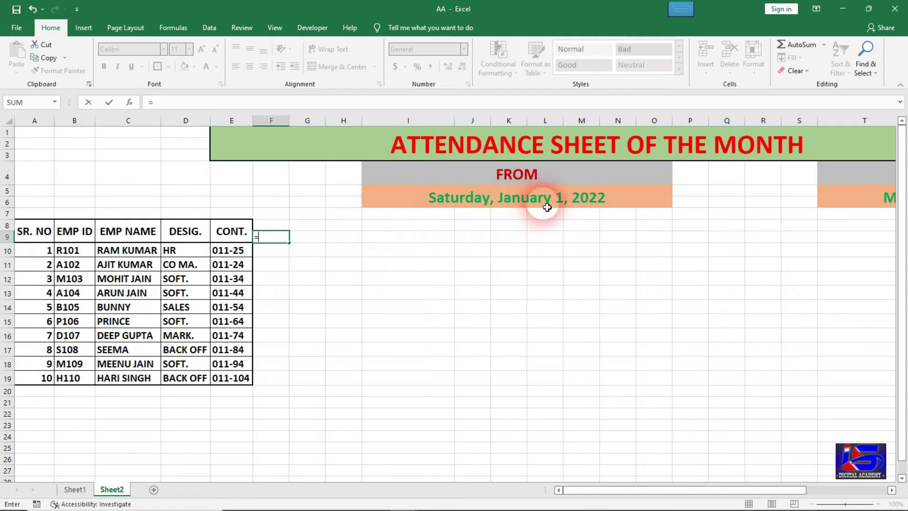
left_click(566, 201)
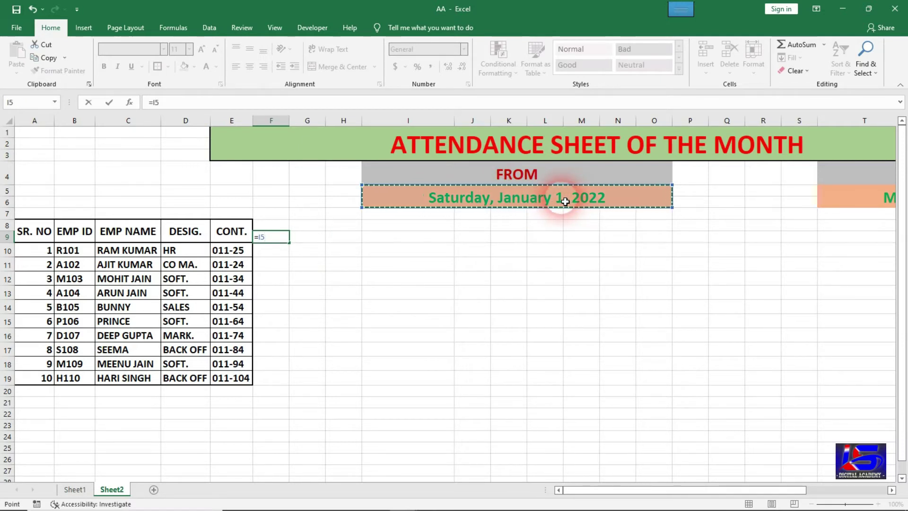
key("ctrl+Return")
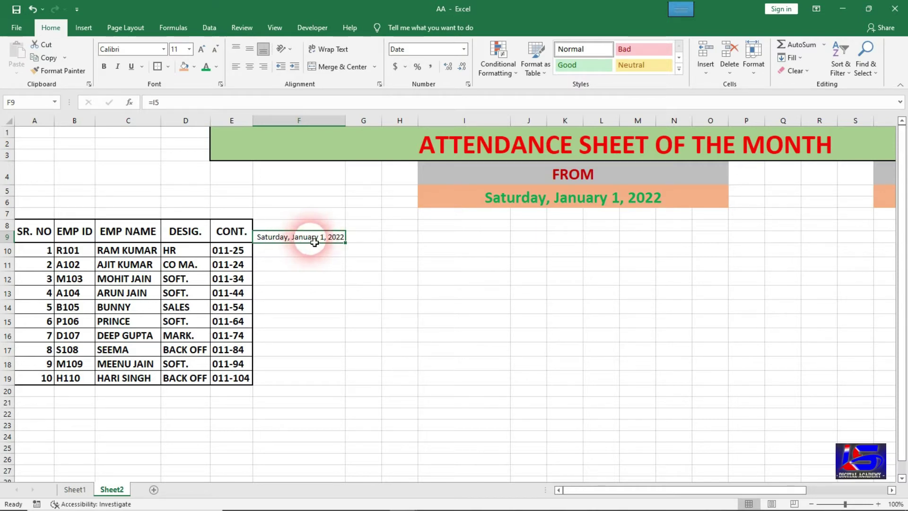
left_click(465, 49)
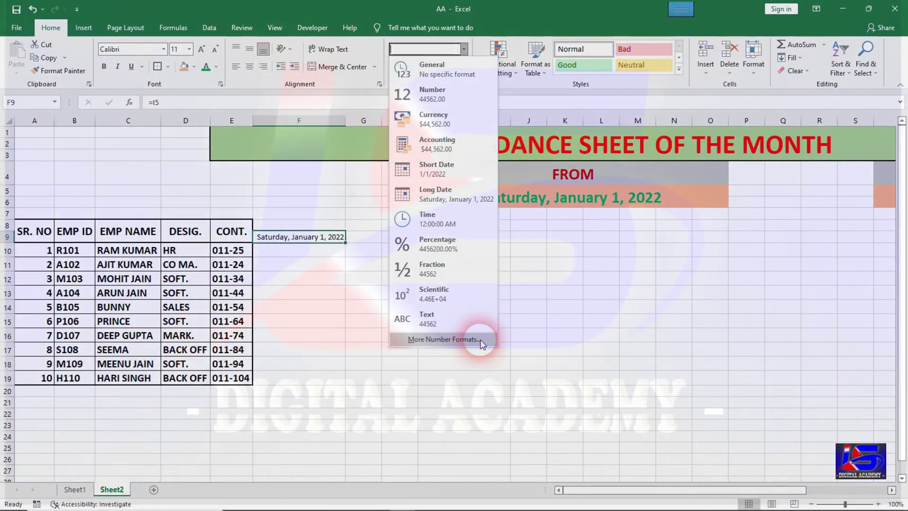
Give F9 the custom number format D so it displays only the day 1.
left_click(482, 342)
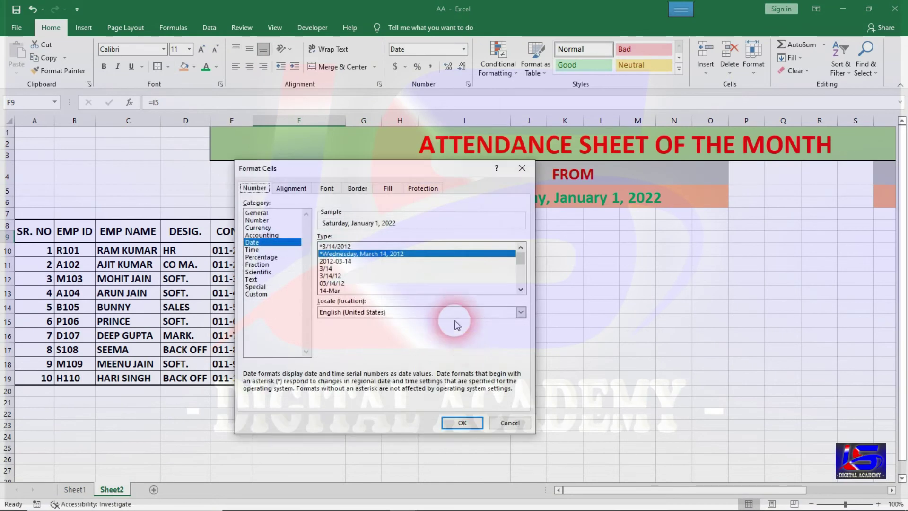
left_click(261, 294)
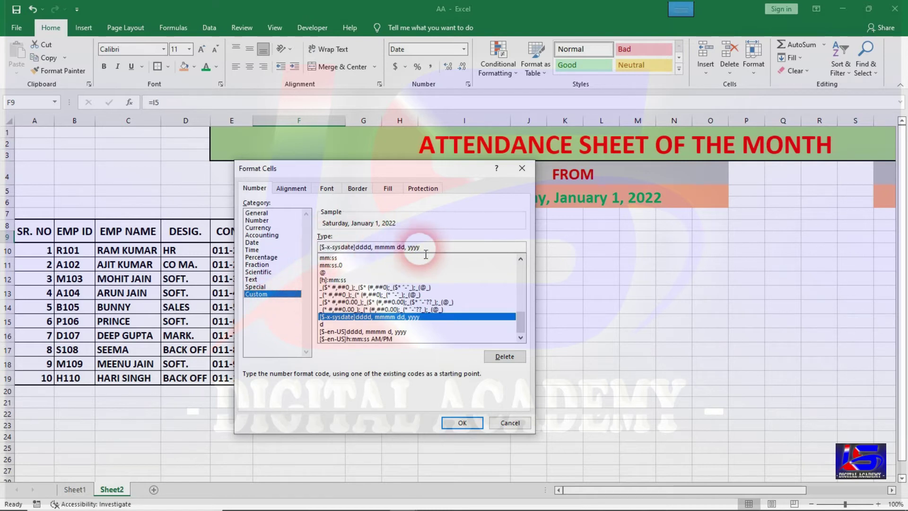
left_click_drag(433, 252, 344, 254)
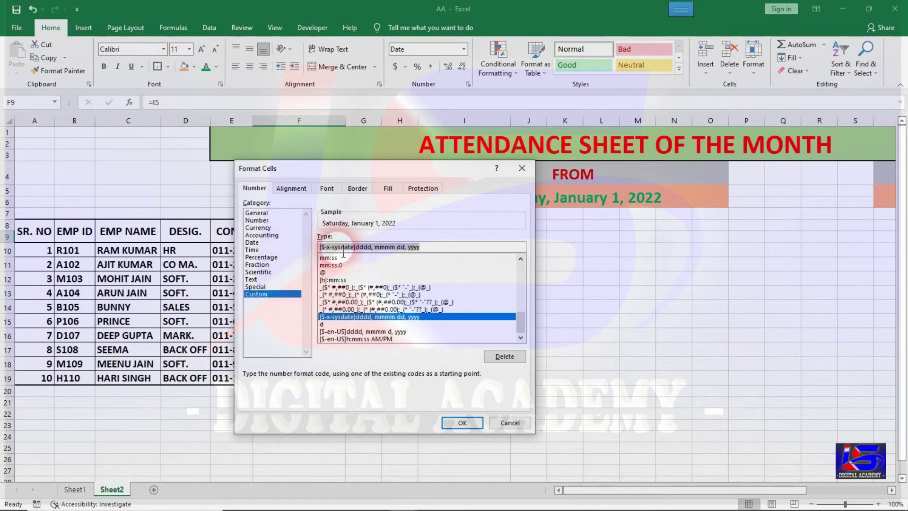
type("D")
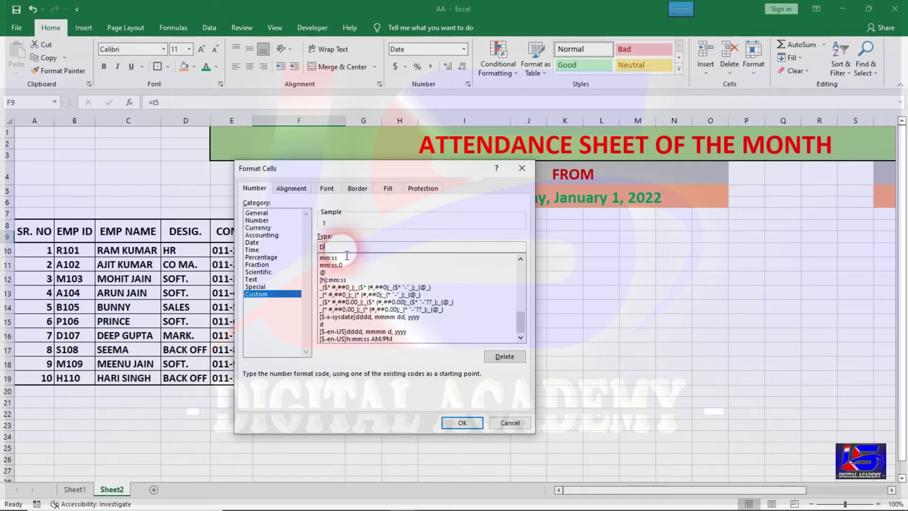
left_click(459, 423)
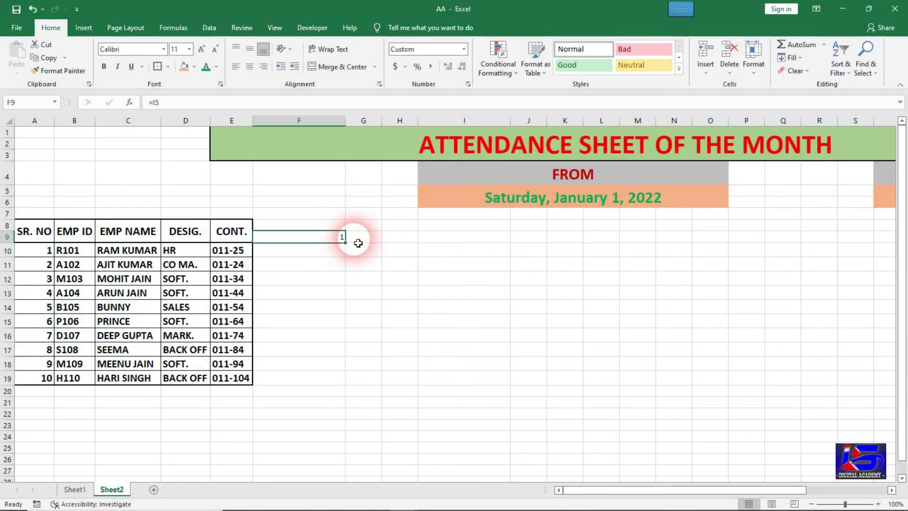
left_click_drag(348, 245, 335, 244)
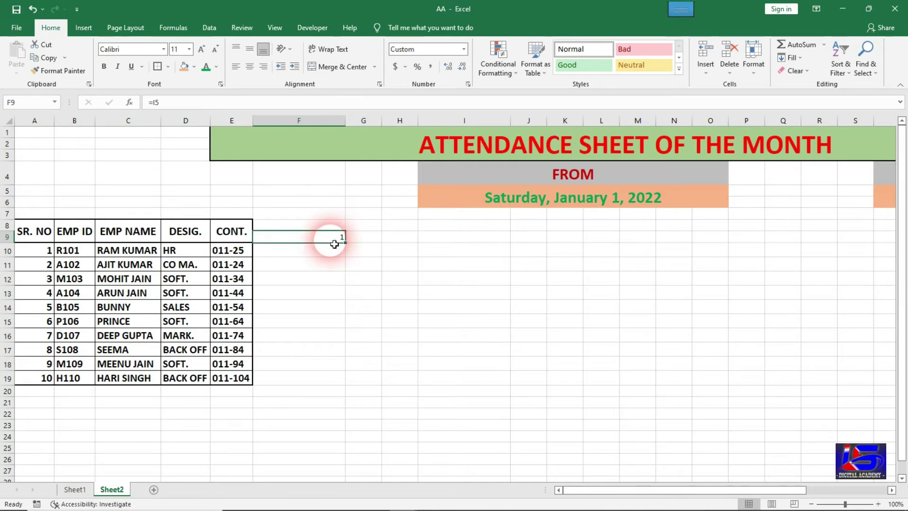
left_click_drag(334, 244, 390, 246)
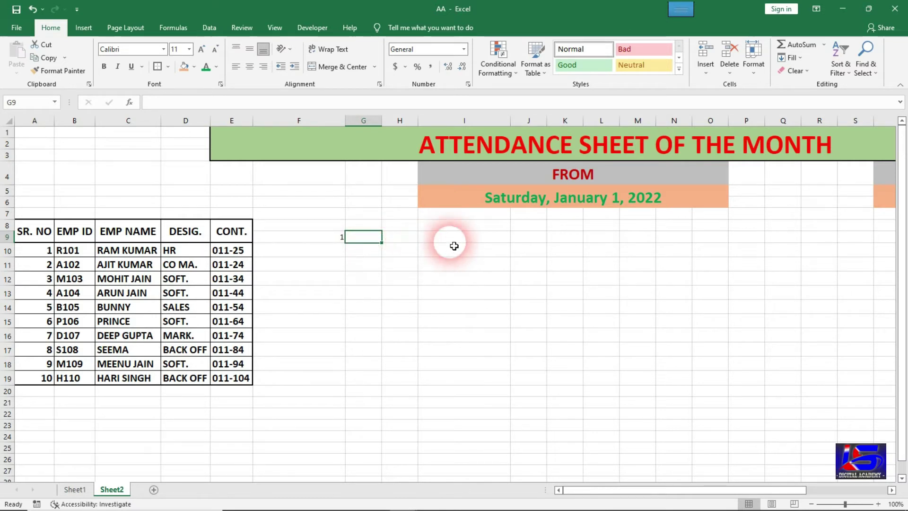
In G9, begin the formula =IF(F9<T5,F9 comparing the first day against the end date.
left_click_drag(670, 487, 729, 490)
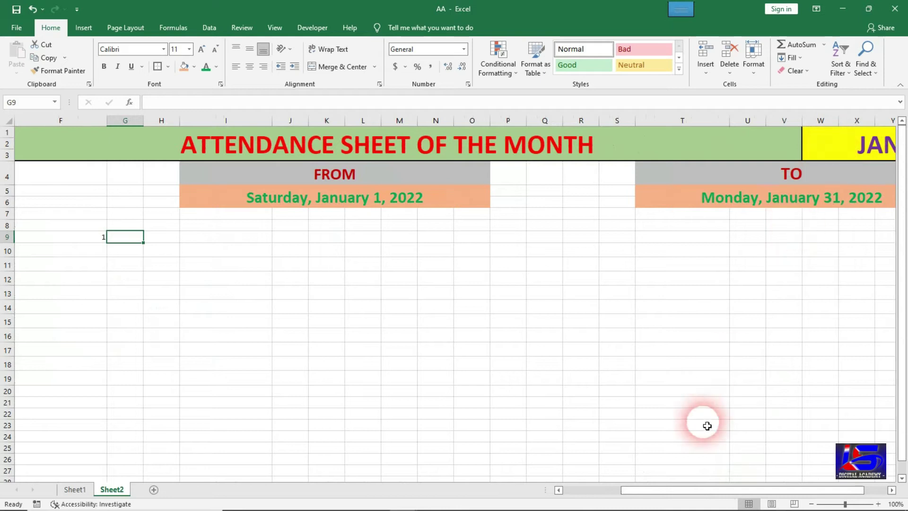
left_click_drag(669, 489, 622, 490)
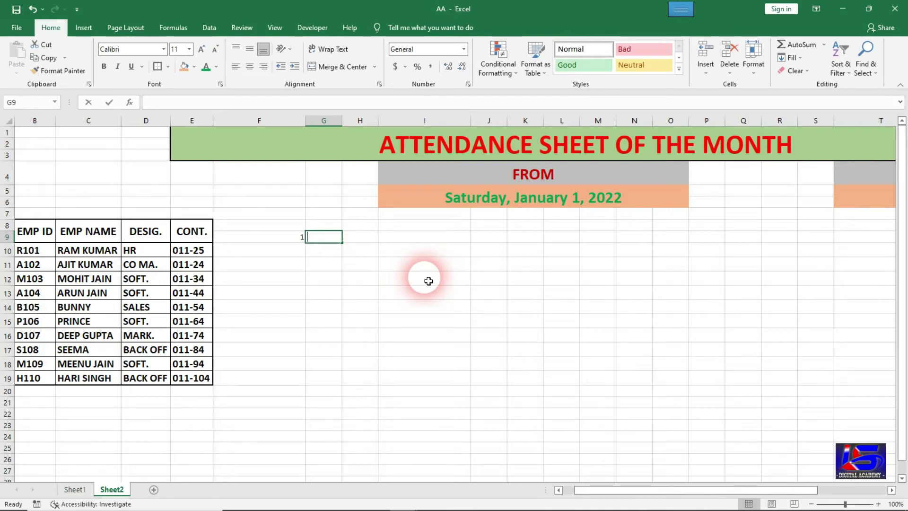
type("=IF(")
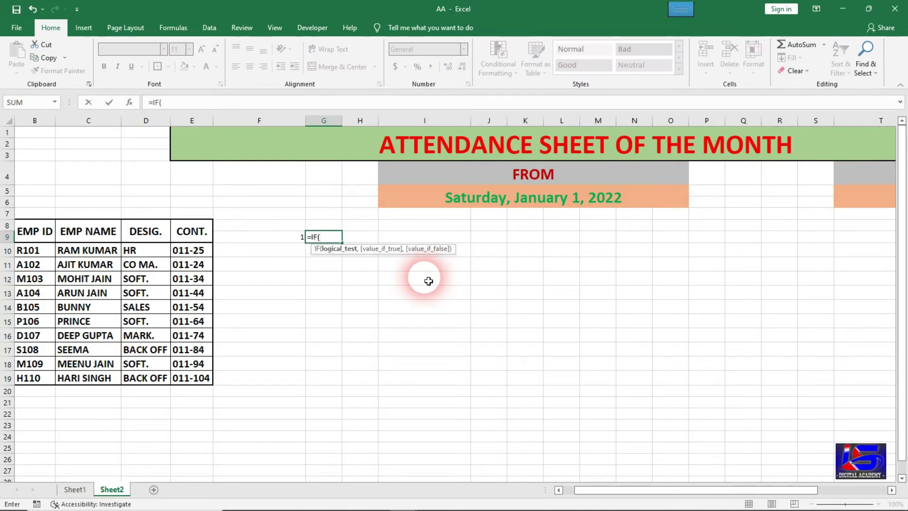
left_click(275, 242)
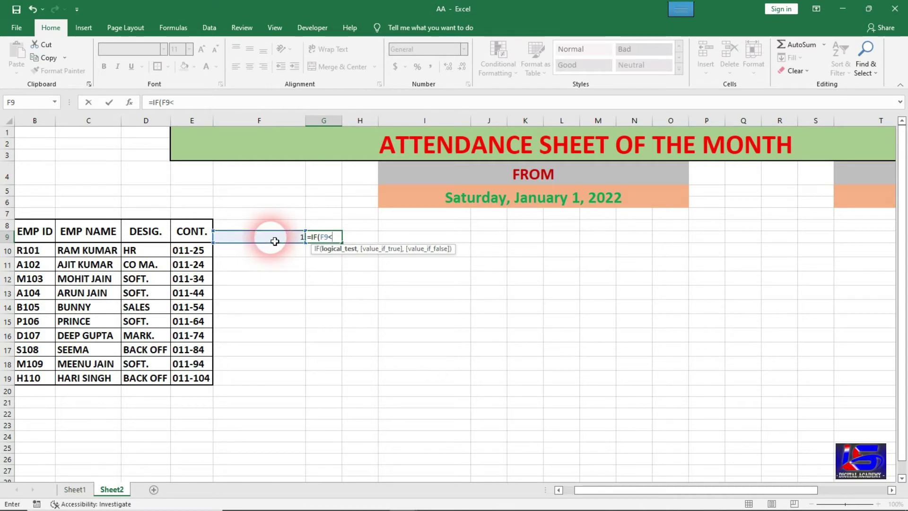
left_click_drag(677, 491, 731, 493)
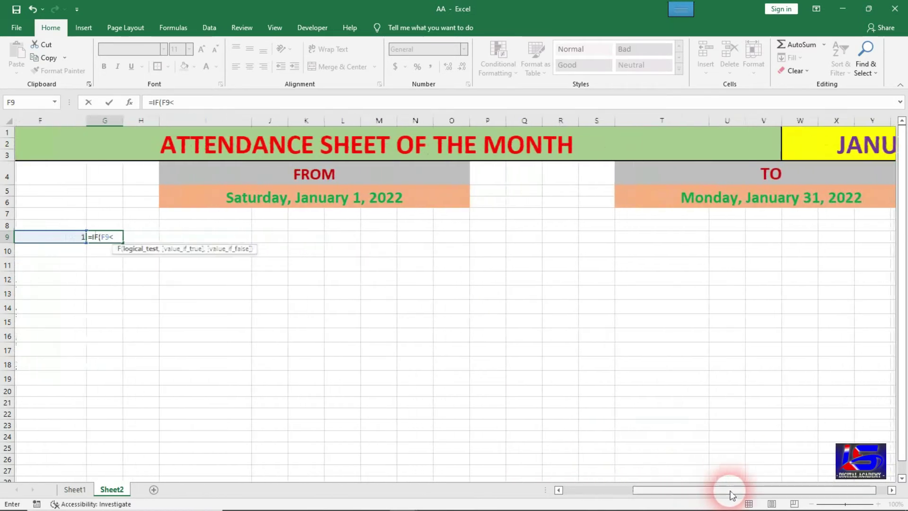
left_click(720, 205)
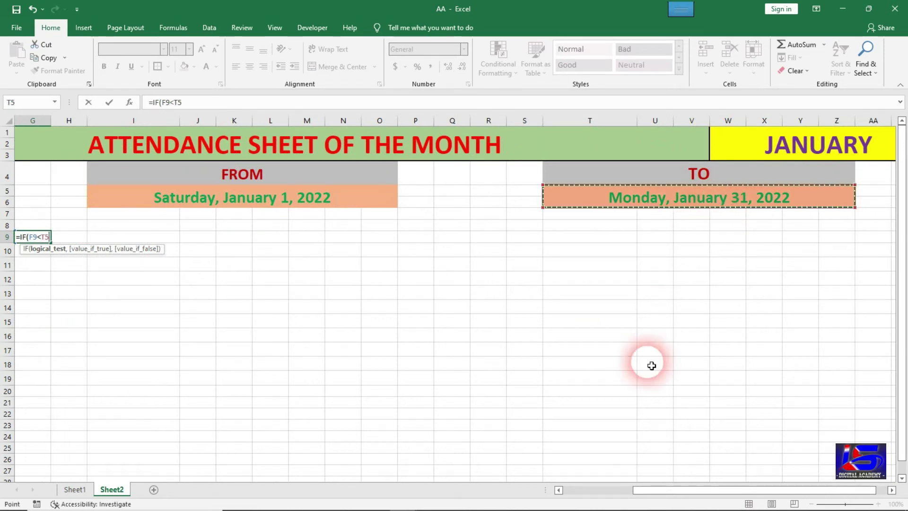
left_click_drag(643, 490, 567, 472)
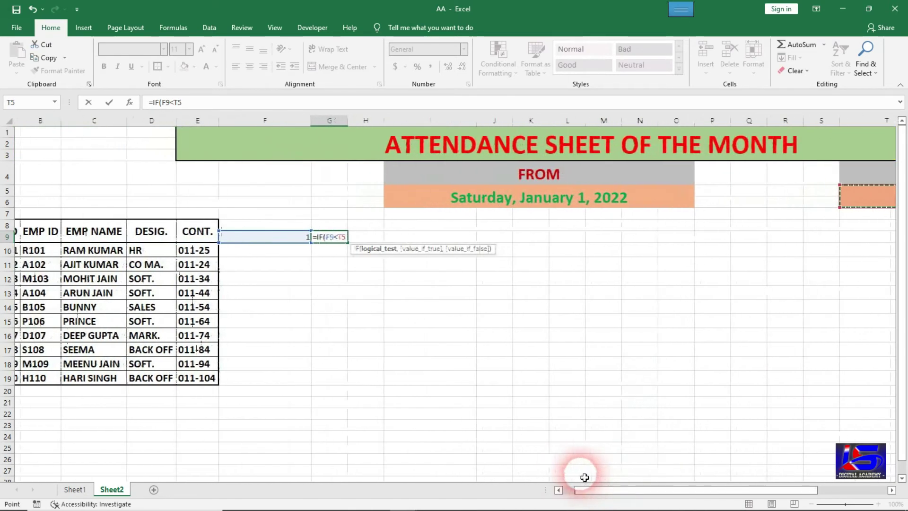
type(",")
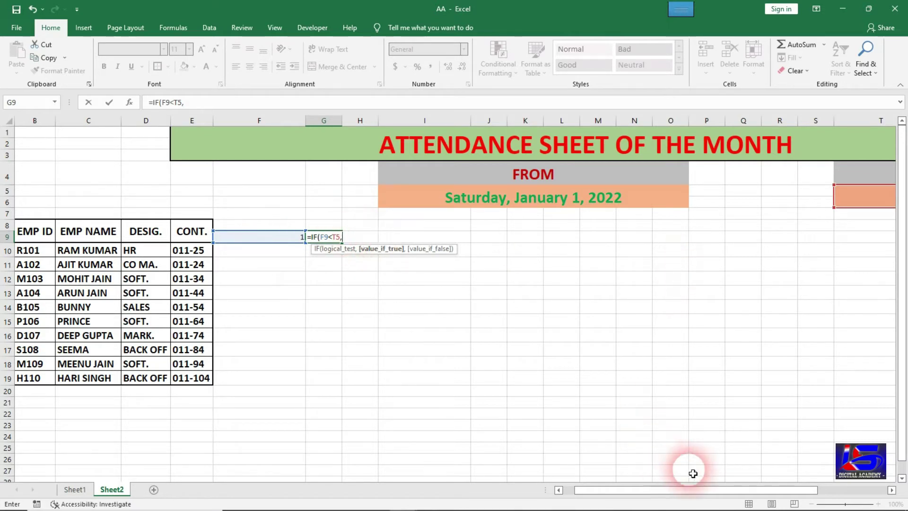
left_click_drag(702, 494, 760, 493)
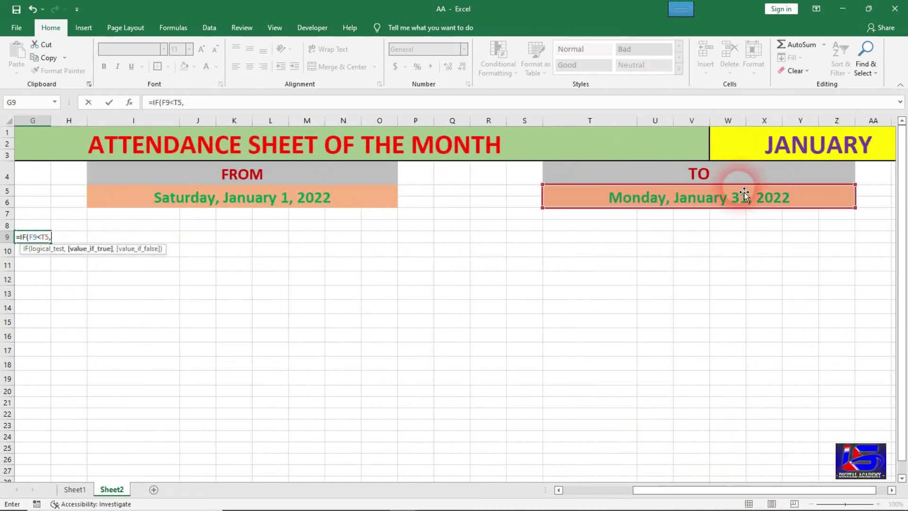
left_click_drag(655, 490, 608, 490)
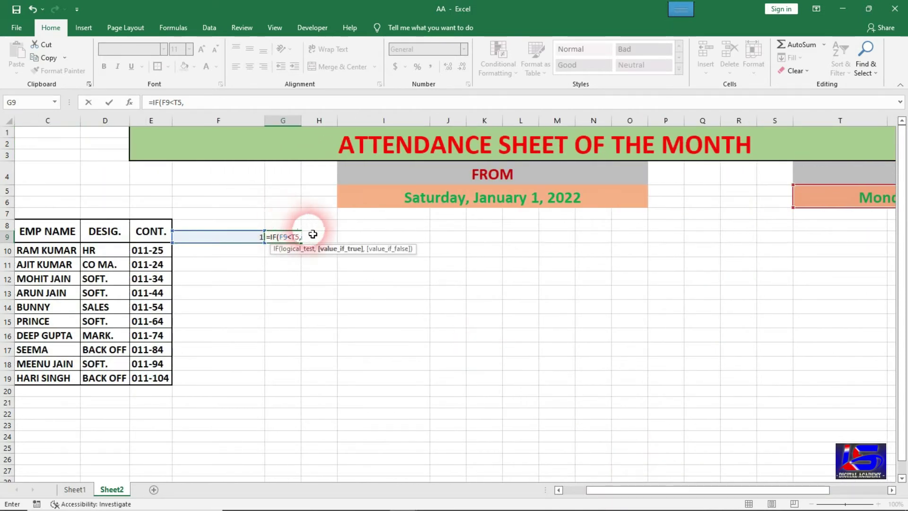
left_click(227, 242)
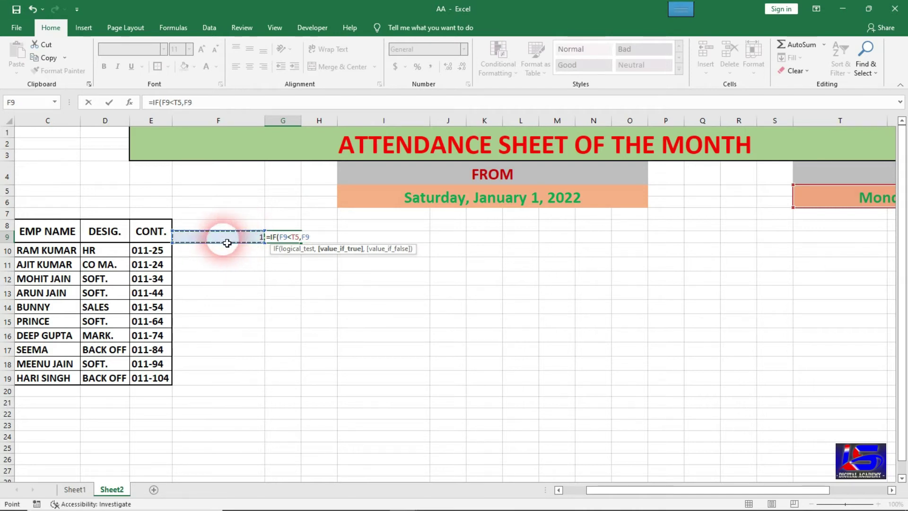
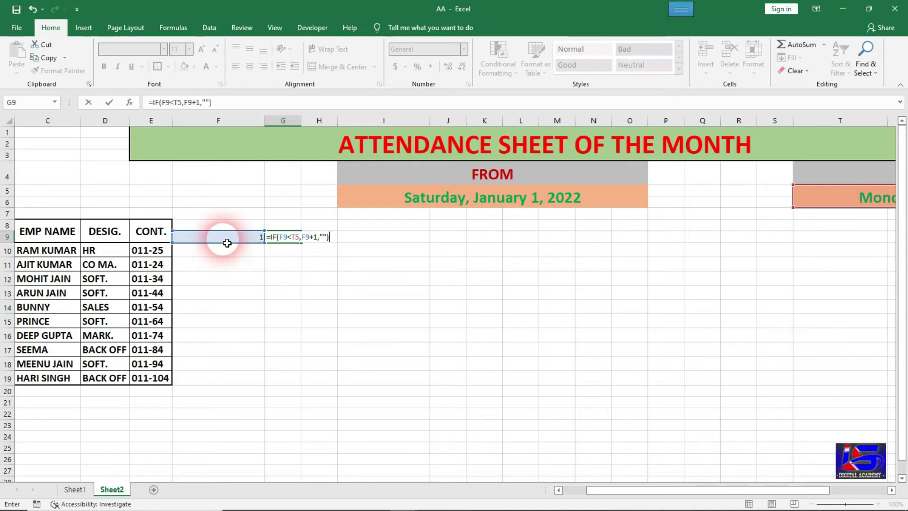
Commit =IF(F9<T5,F9+1,"") in G9, showing Sunday, January 2, 2022, and check its Date format.
key("Return")
key("Up")
key("ctrl+v")
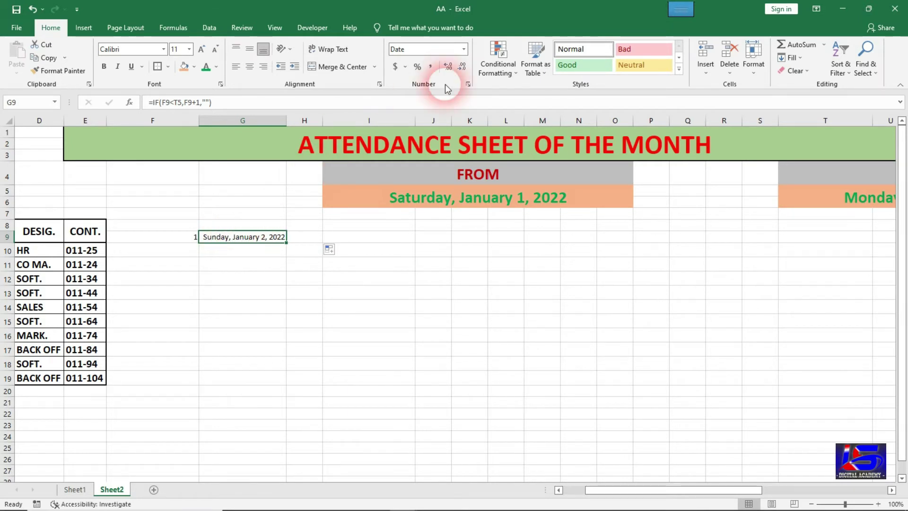
left_click(464, 50)
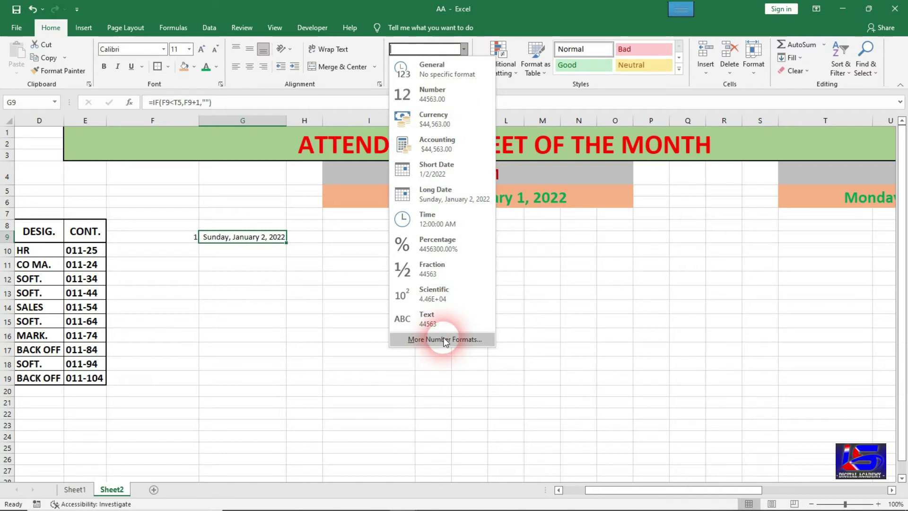
left_click(295, 263)
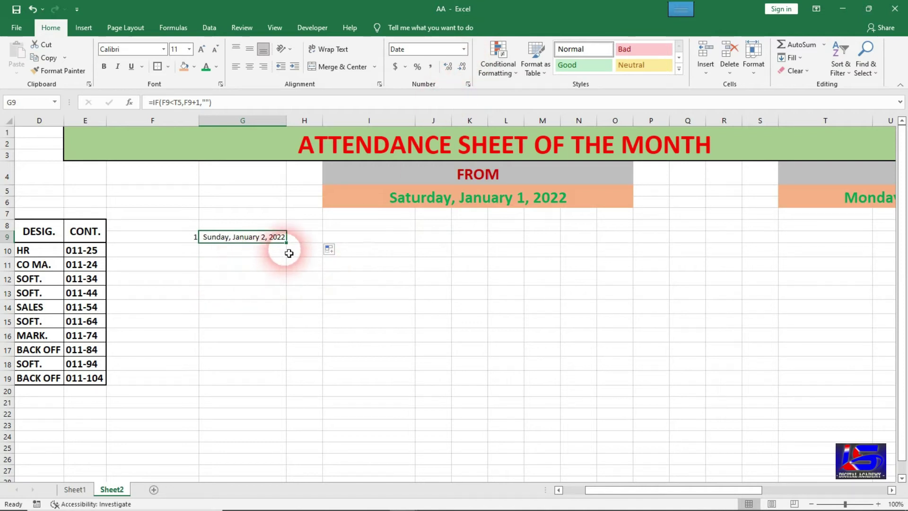
left_click_drag(292, 248, 315, 247)
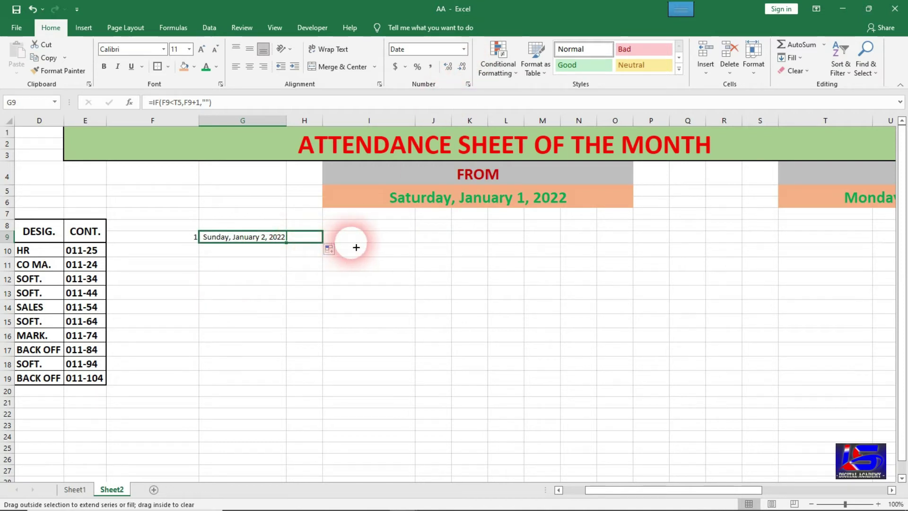
left_click(274, 243)
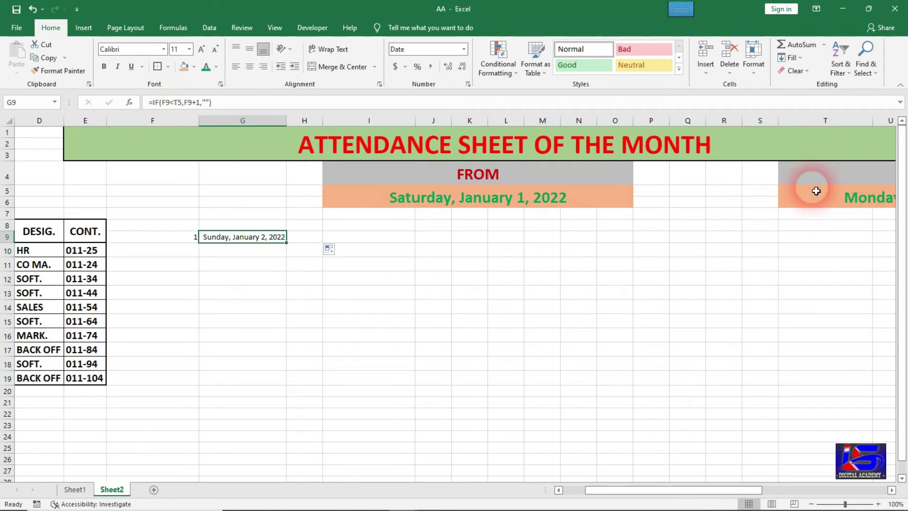
Lock the G9 formula's end date as $T$5, fill it to AJ9, and autofit column AJ.
left_click(179, 104)
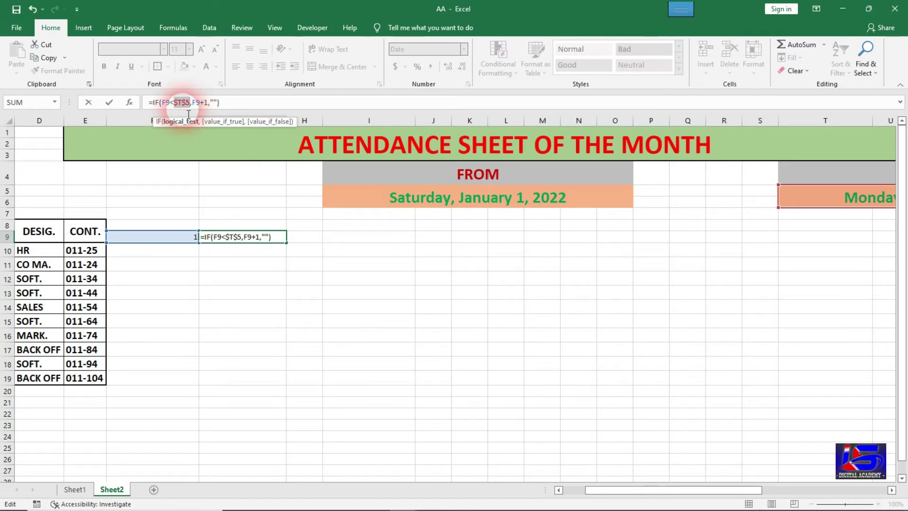
key("Return")
left_click(273, 241)
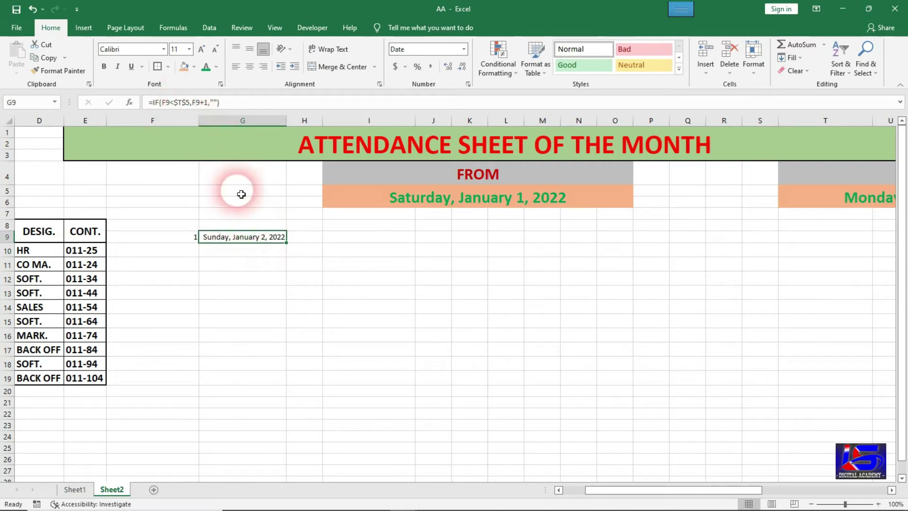
left_click_drag(292, 250, 891, 269)
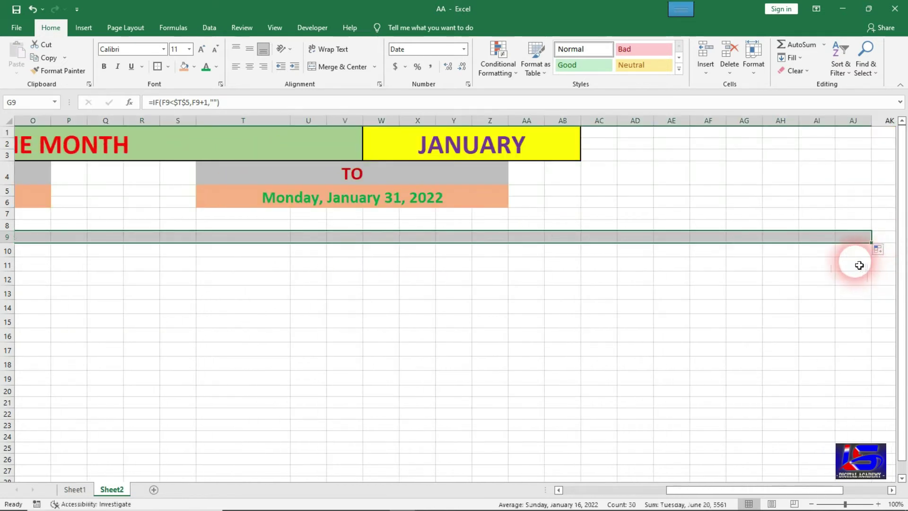
double_click(872, 121)
left_click_drag(752, 490, 790, 494)
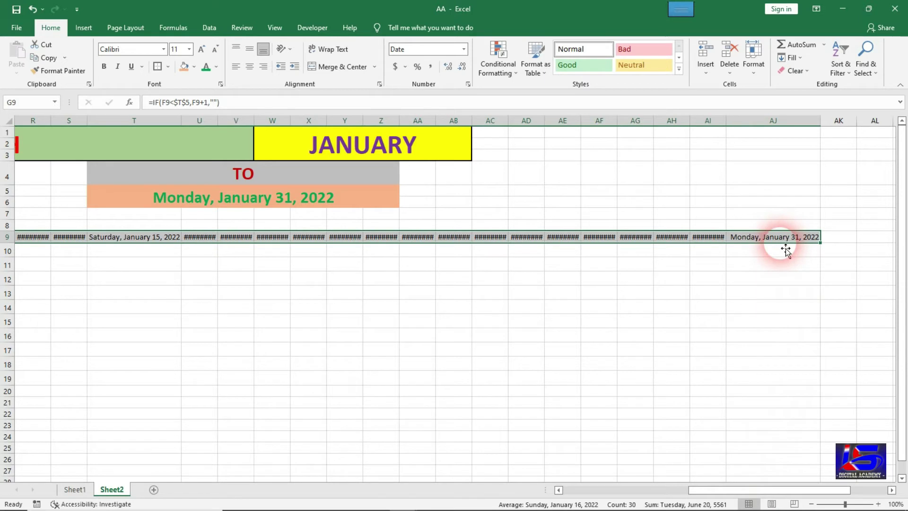
left_click_drag(719, 494, 593, 492)
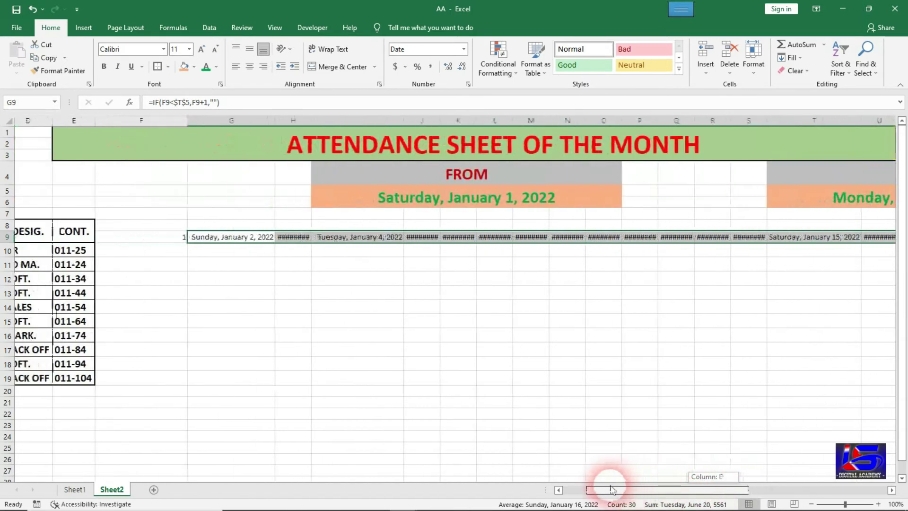
Apply the custom number format D so row 9 shows only day numbers.
left_click(464, 50)
left_click(460, 344)
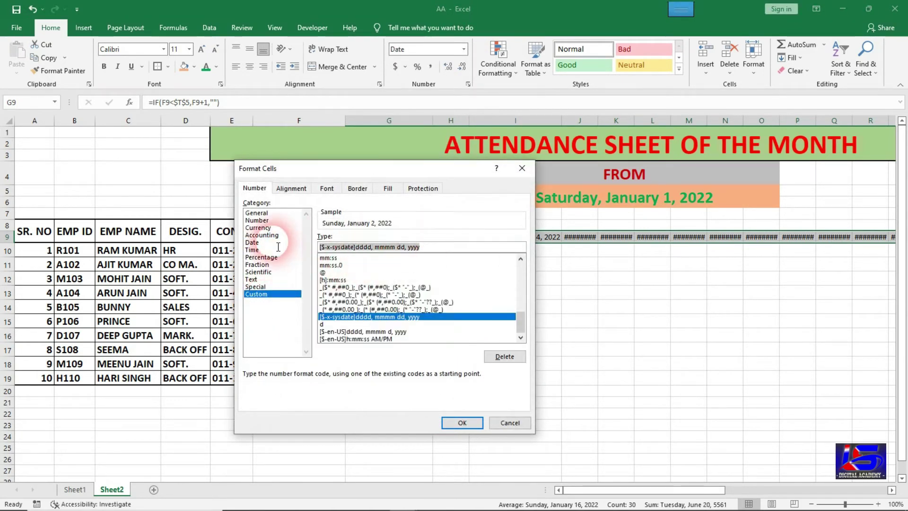
type("D")
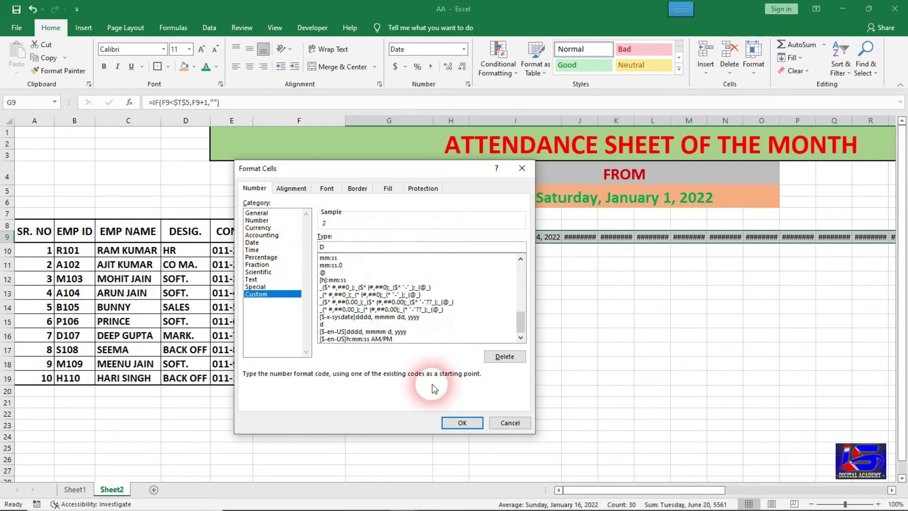
left_click(454, 426)
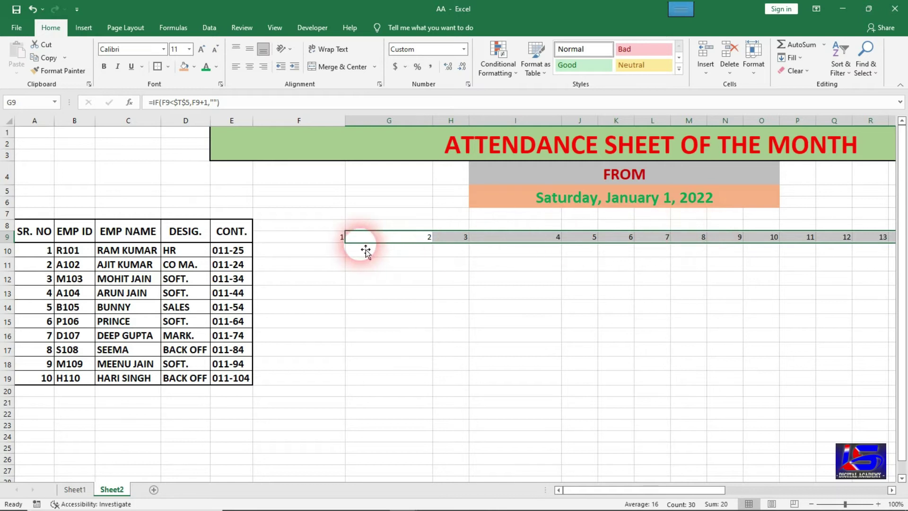
Set the column width of F9:AG26 to 5.
left_click(328, 242)
mouse_move(328, 242)
left_mouse_down()
mouse_move(866, 367)
mouse_move(892, 466)
mouse_move(844, 455)
left_mouse_up()
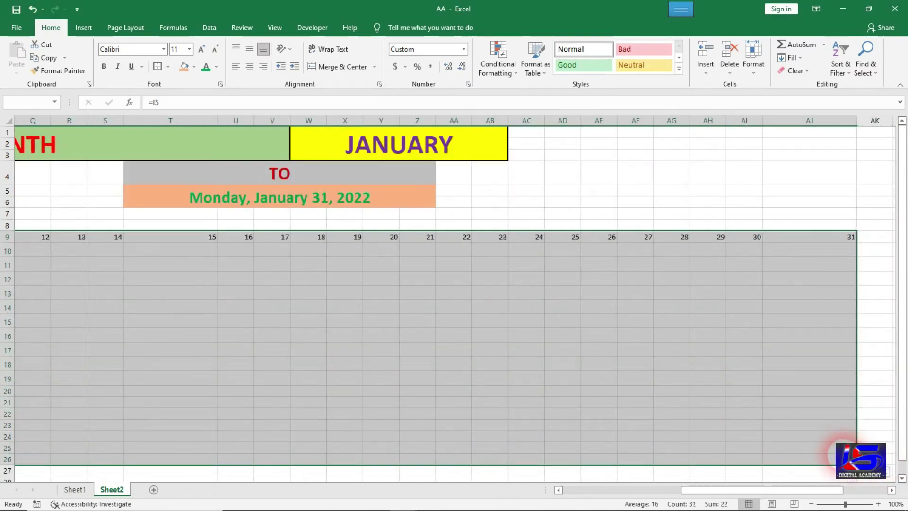
left_click(763, 76)
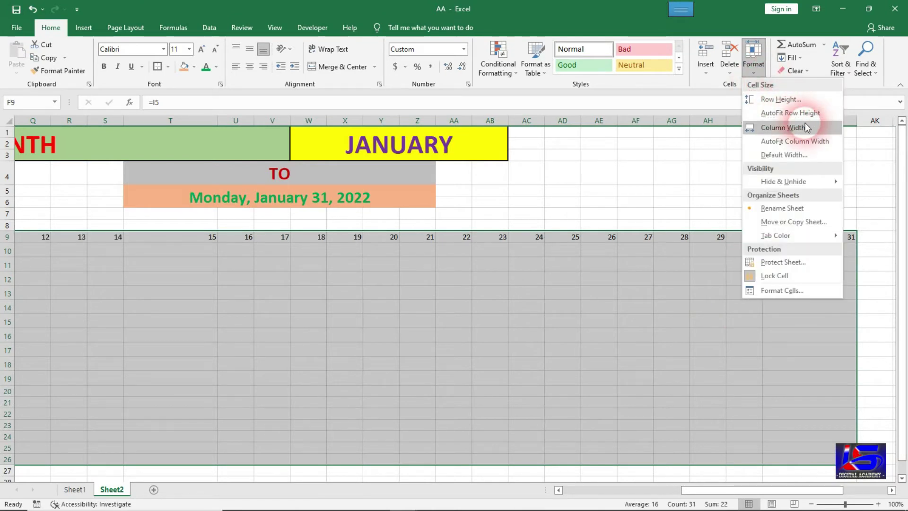
left_click(811, 129)
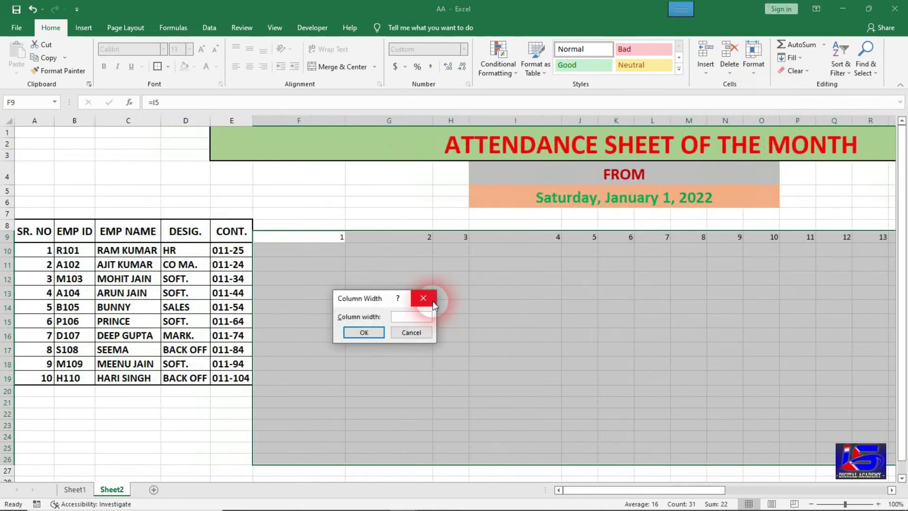
type("5")
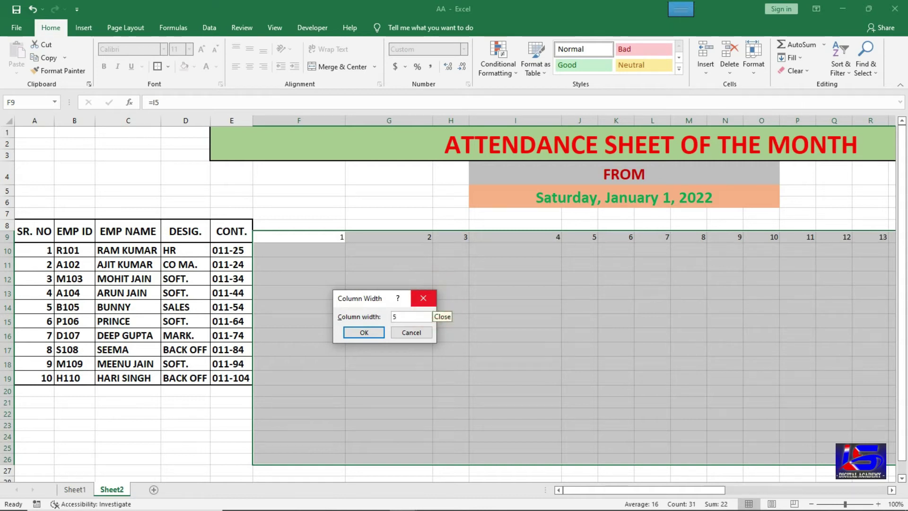
left_click(365, 332)
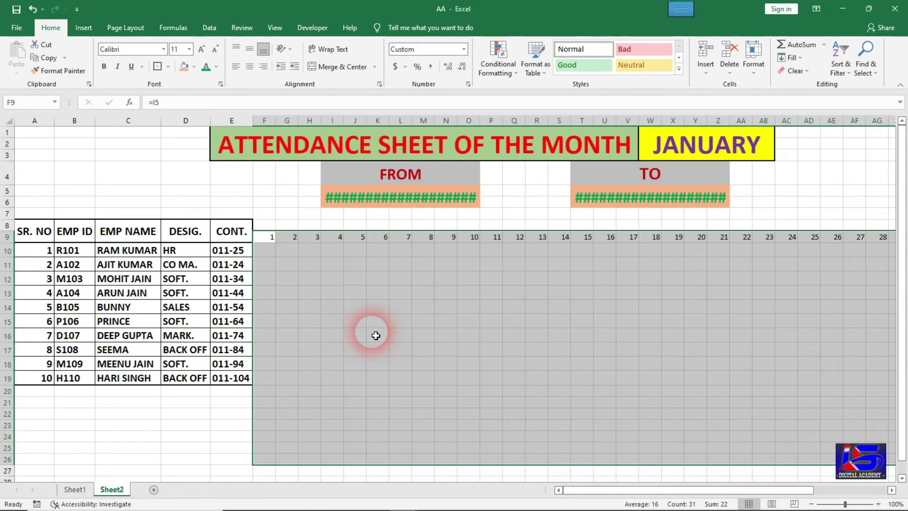
left_click(412, 292)
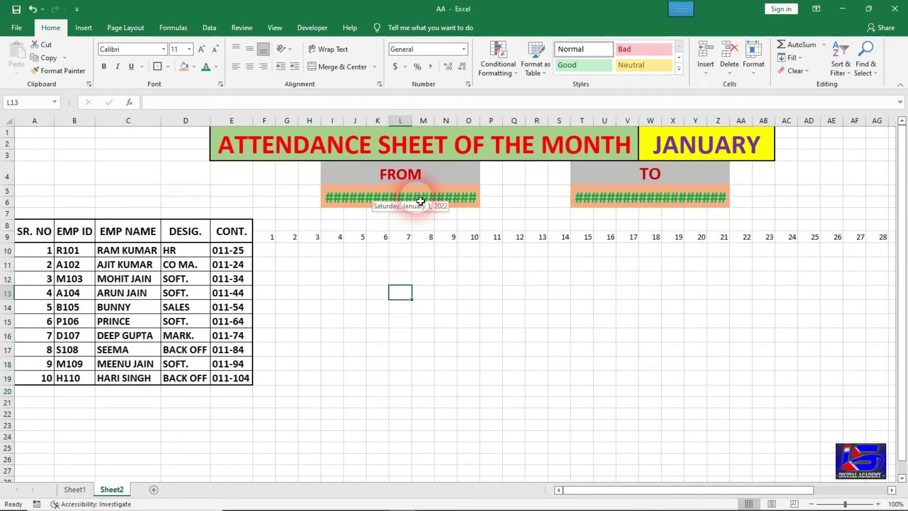
Set the merged TO date cell to font size 18 so it reads Monday, January 31, 2022.
left_click(389, 205)
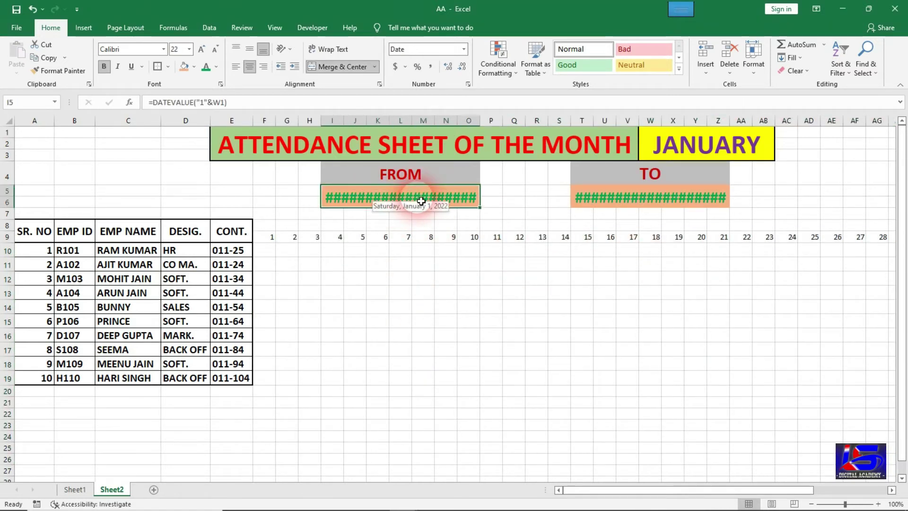
left_click(190, 50)
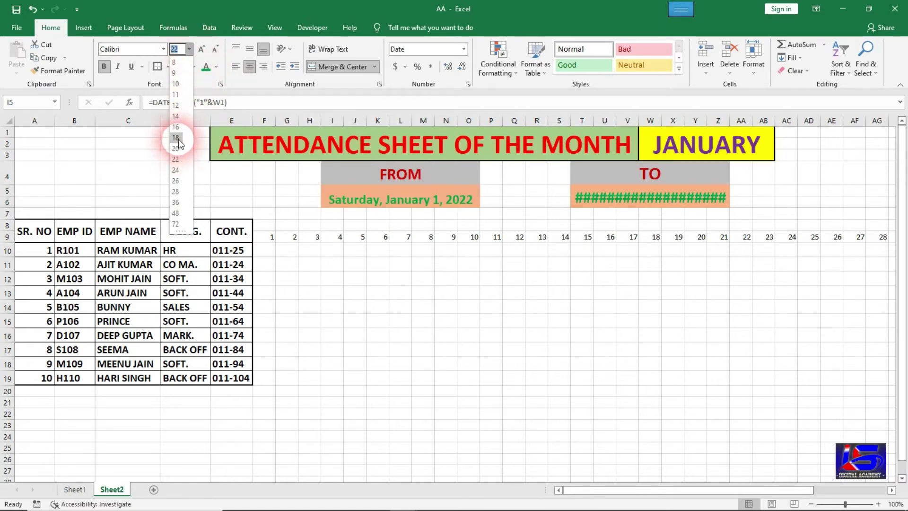
left_click(527, 195)
left_click(573, 192)
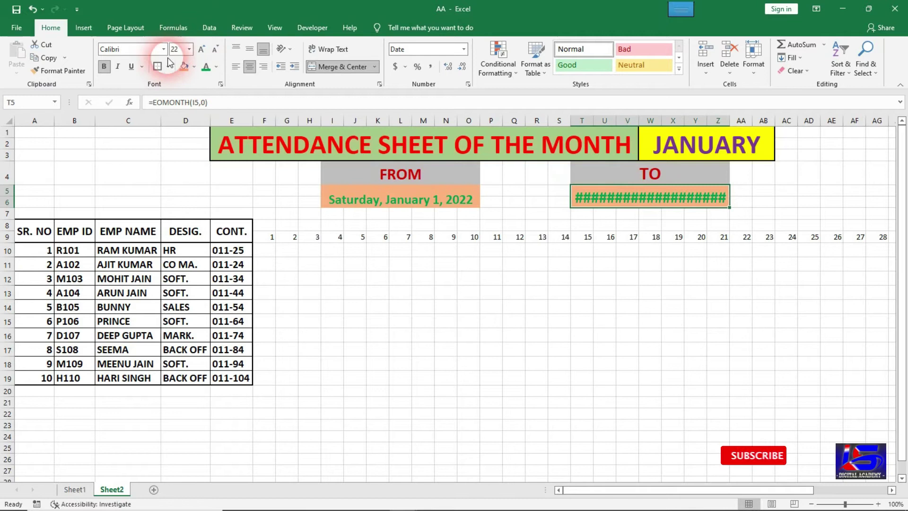
left_click(190, 49)
left_click(182, 134)
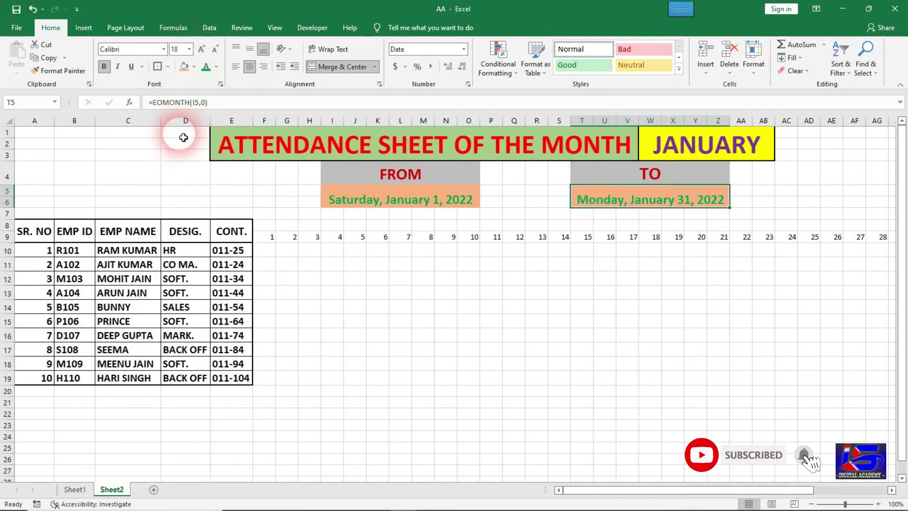
left_click(435, 257)
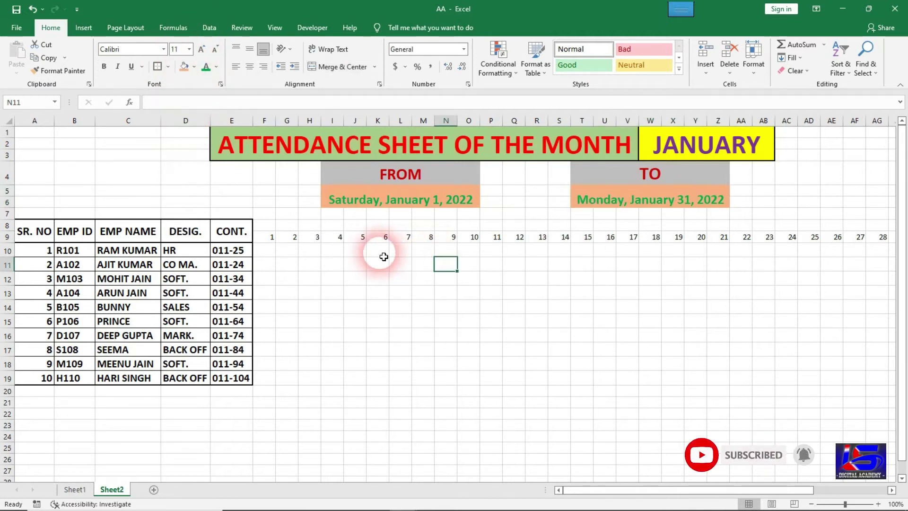
Check along row 9 that the day numbers reach 31, then select the empty cell above day 1.
left_click(273, 239)
mouse_move(678, 491)
left_mouse_down()
mouse_move(701, 493)
mouse_move(660, 499)
left_mouse_up()
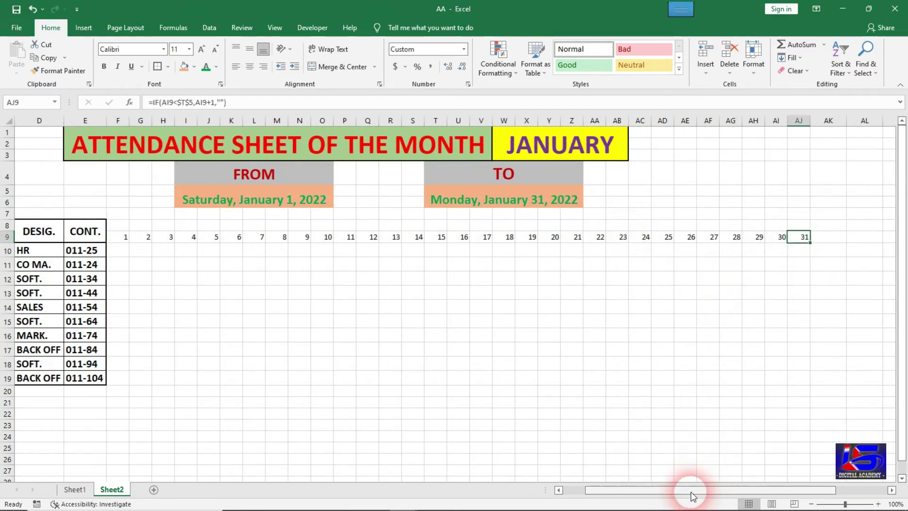
left_click(273, 238)
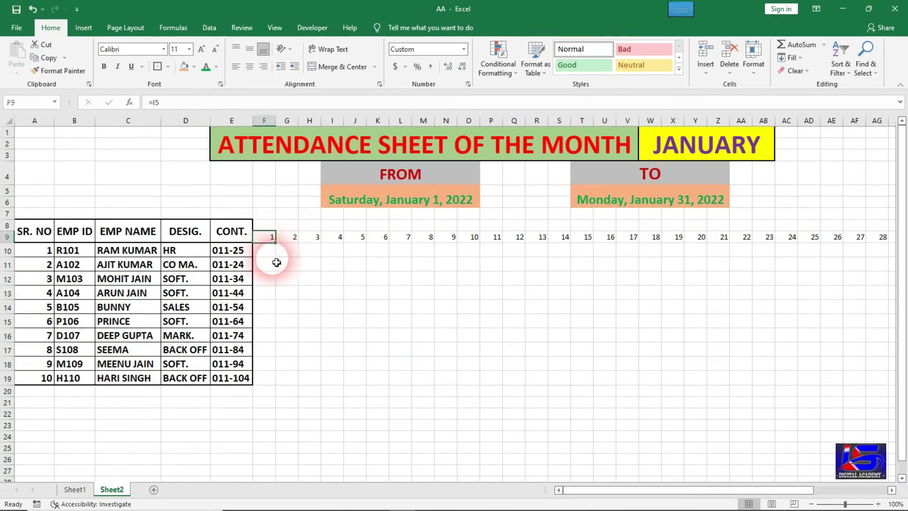
left_click(275, 230)
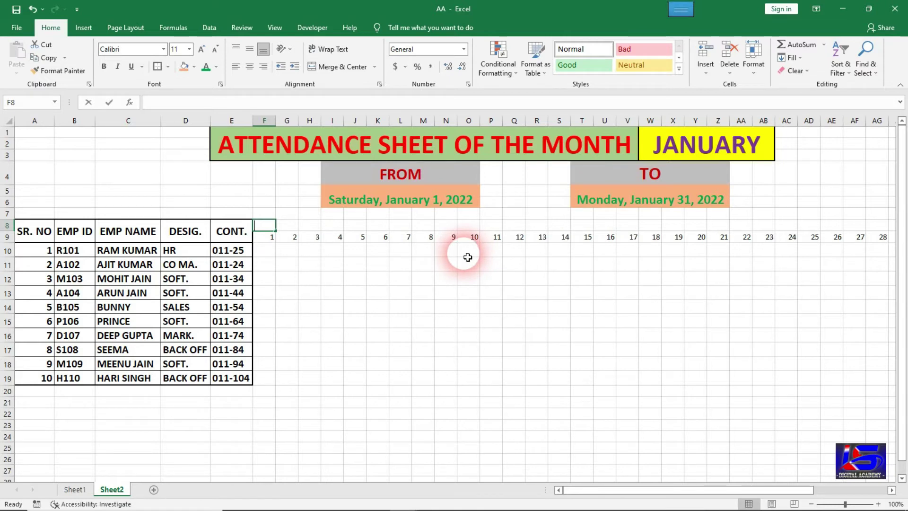
Enter =TEXT(F9,"DDD") in F8 and fill it right to day 31, showing Sat through Mon.
type("=")
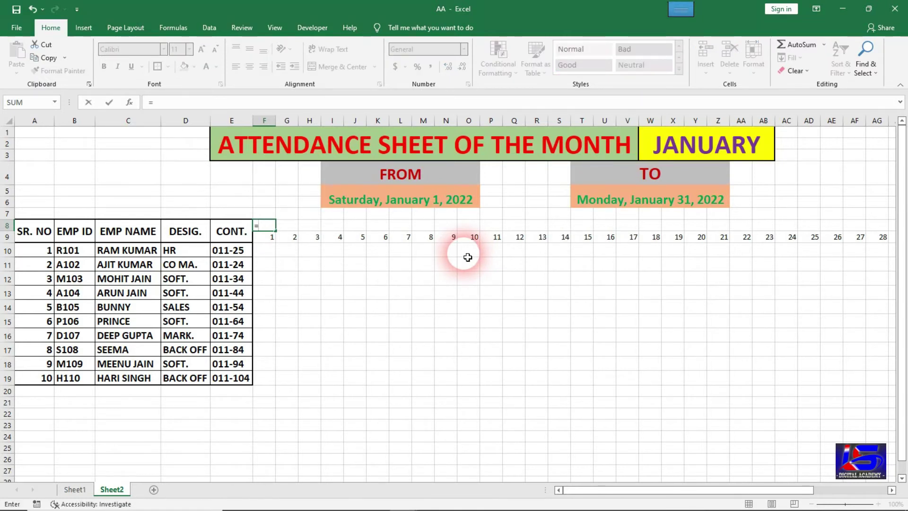
type("TEXT")
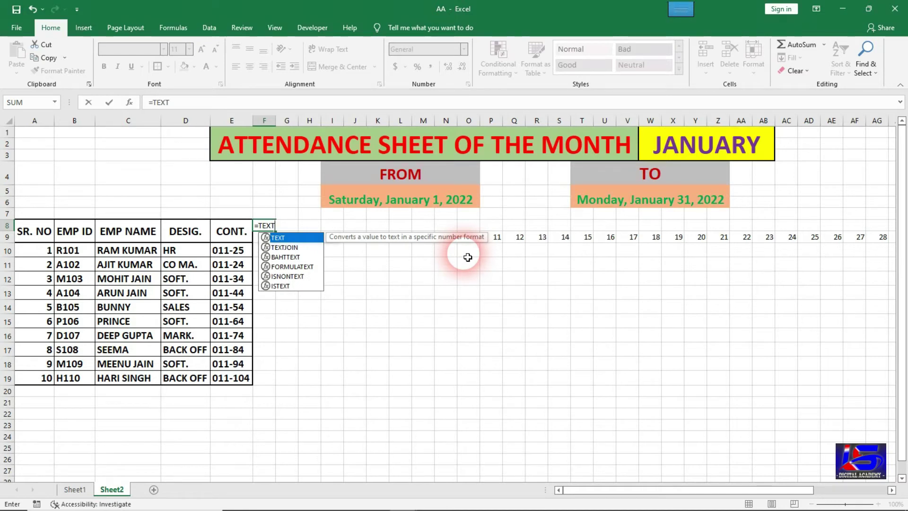
type("(")
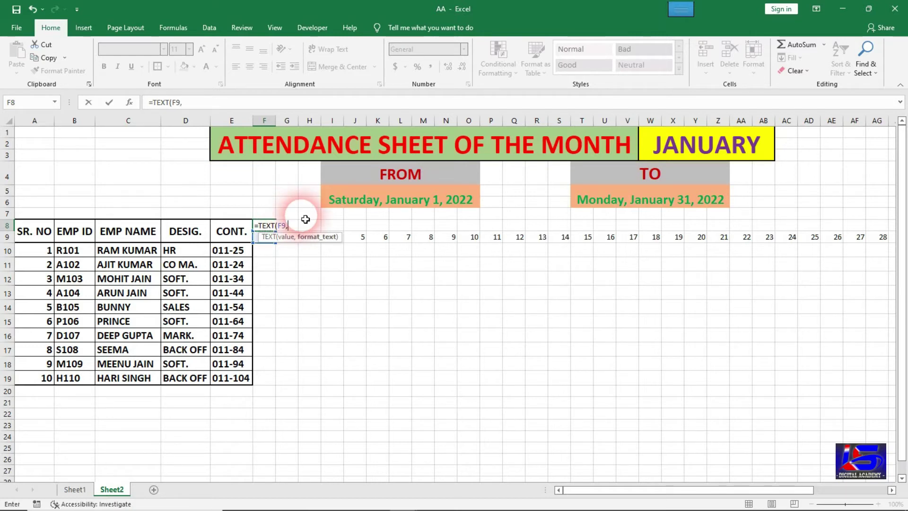
type("DDD")
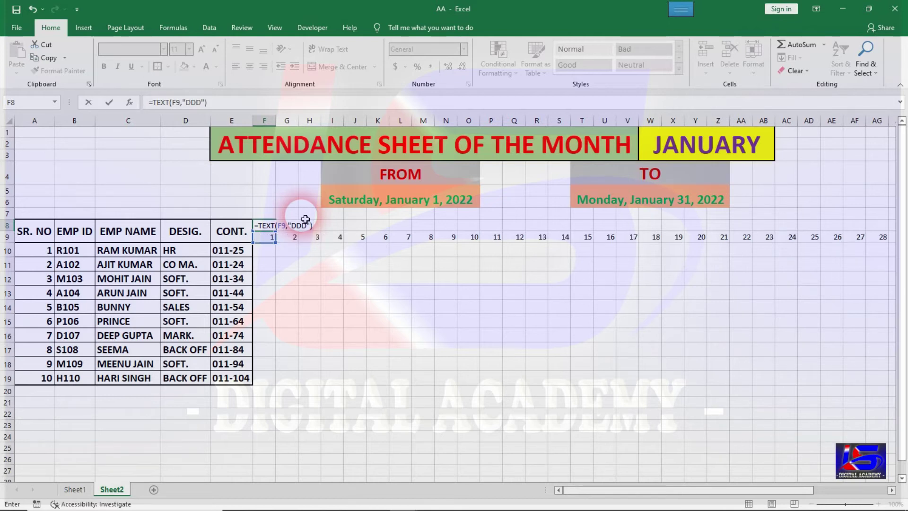
key("Return")
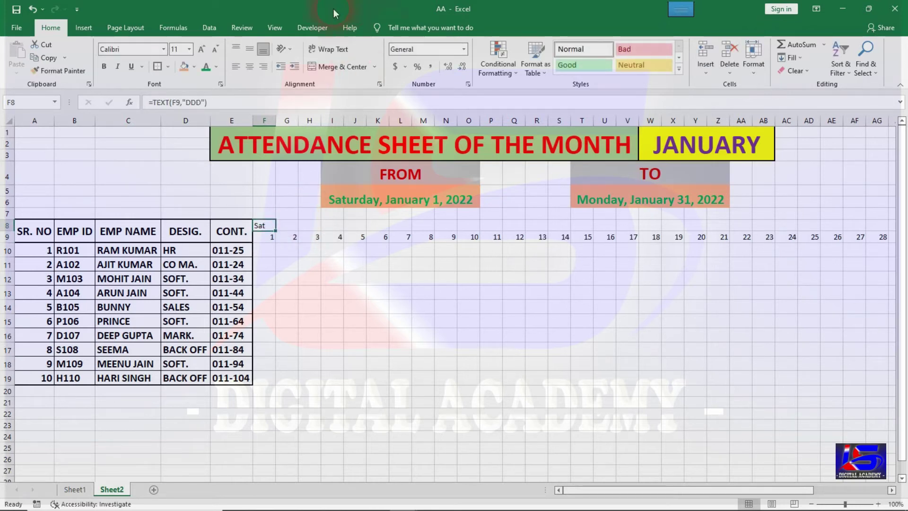
left_click(271, 242)
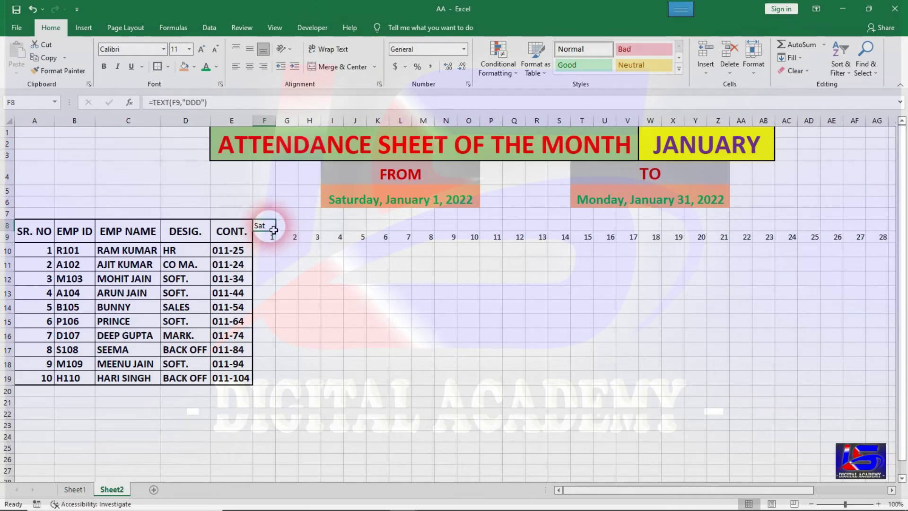
mouse_move(274, 231)
left_mouse_down()
mouse_move(903, 250)
mouse_move(626, 238)
left_mouse_up()
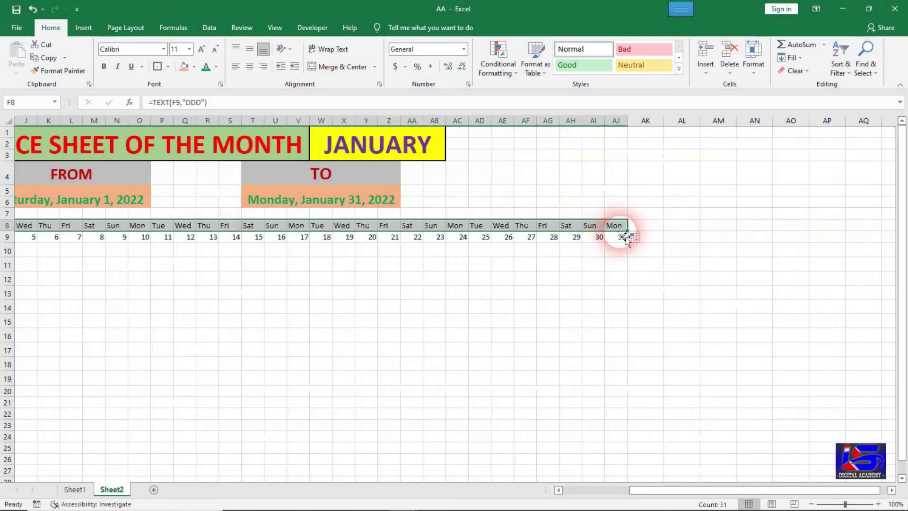
left_click_drag(647, 492, 575, 492)
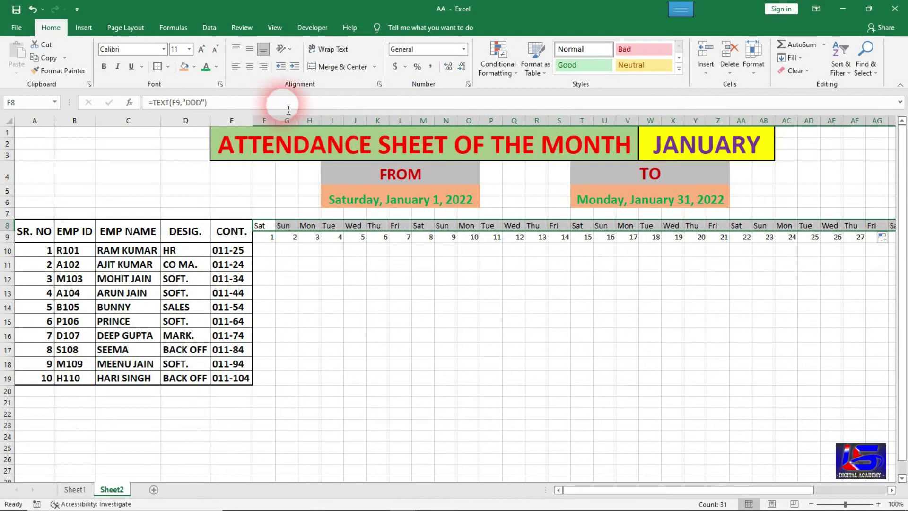
Make row 8's weekday names vertical and bold with a light green fill.
left_click(287, 51)
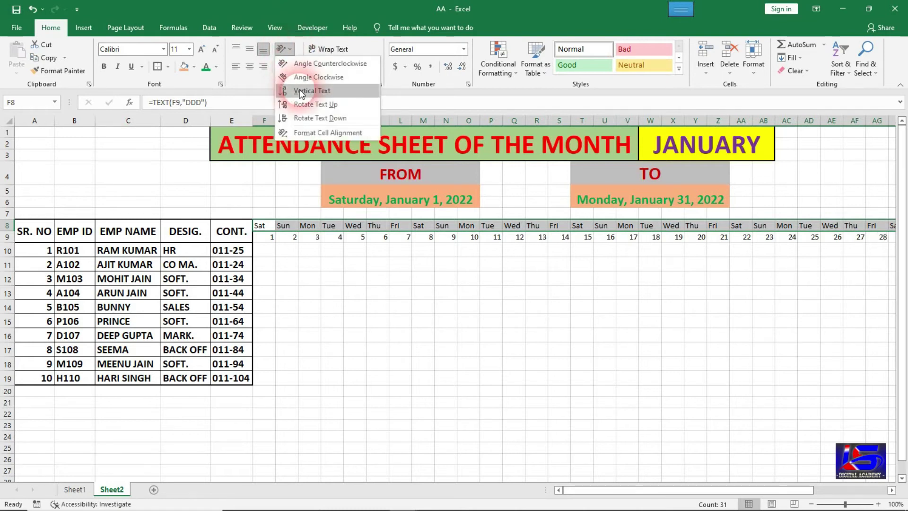
key("Escape")
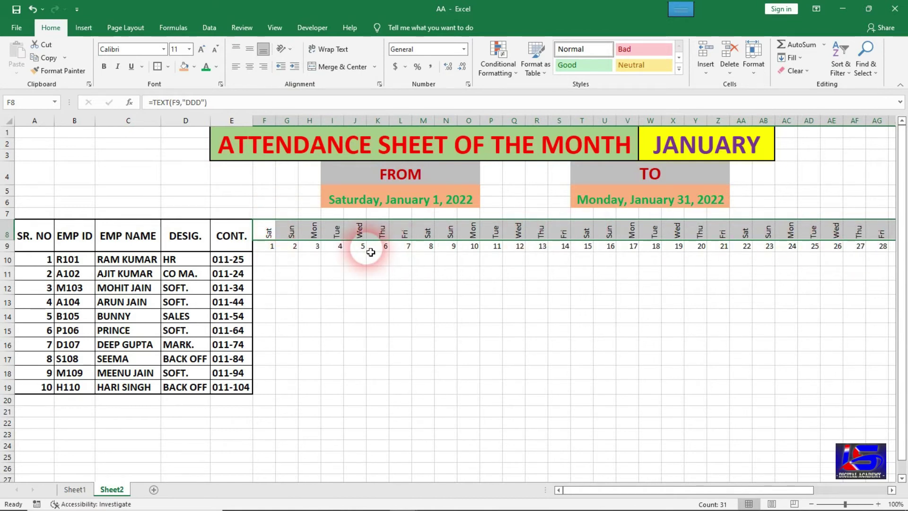
left_click(105, 70)
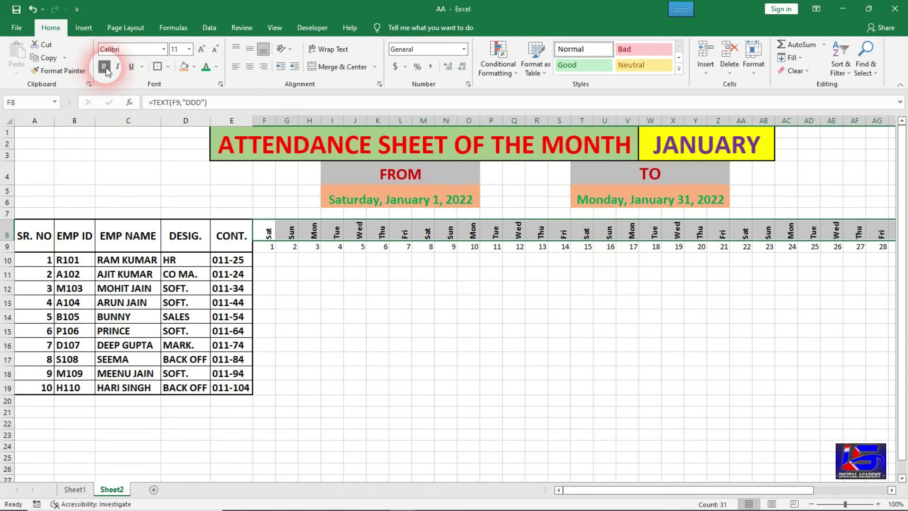
left_click(194, 70)
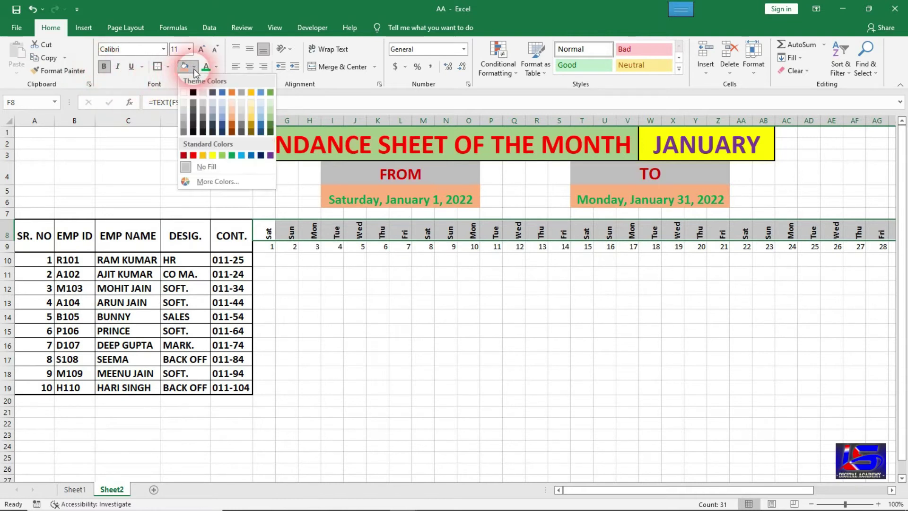
left_click(270, 116)
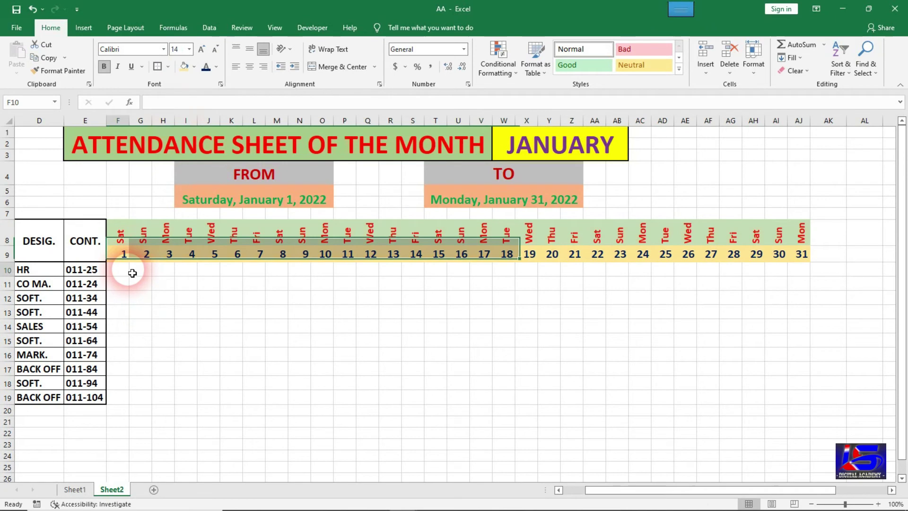
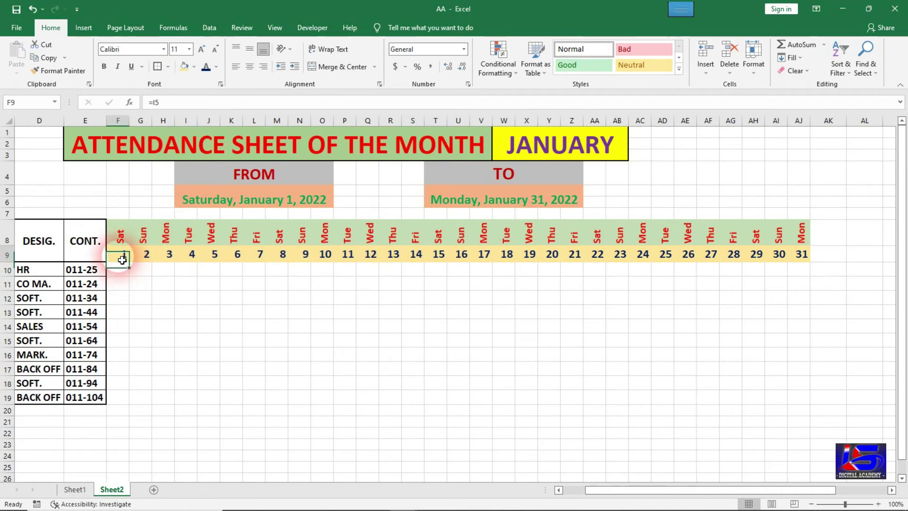
Check the weekday formula in F8, then select the first attendance cell F10.
left_click(124, 238)
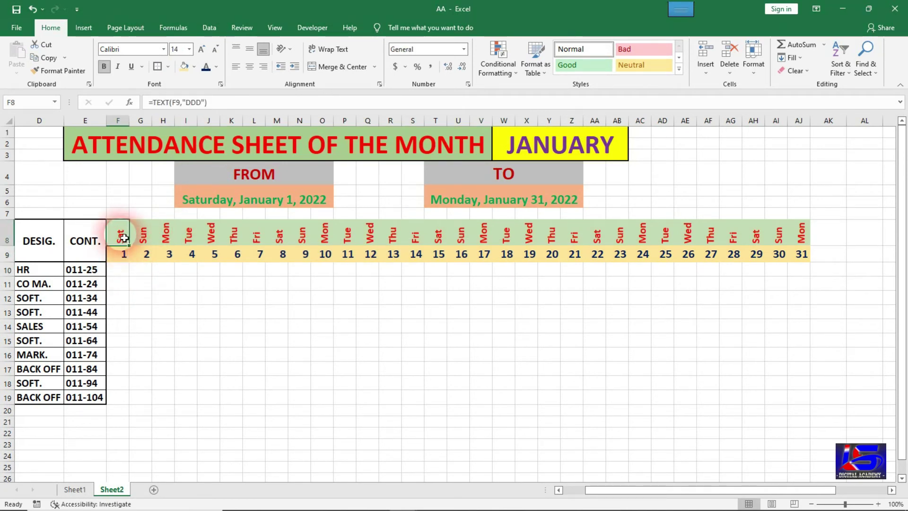
left_click(124, 269)
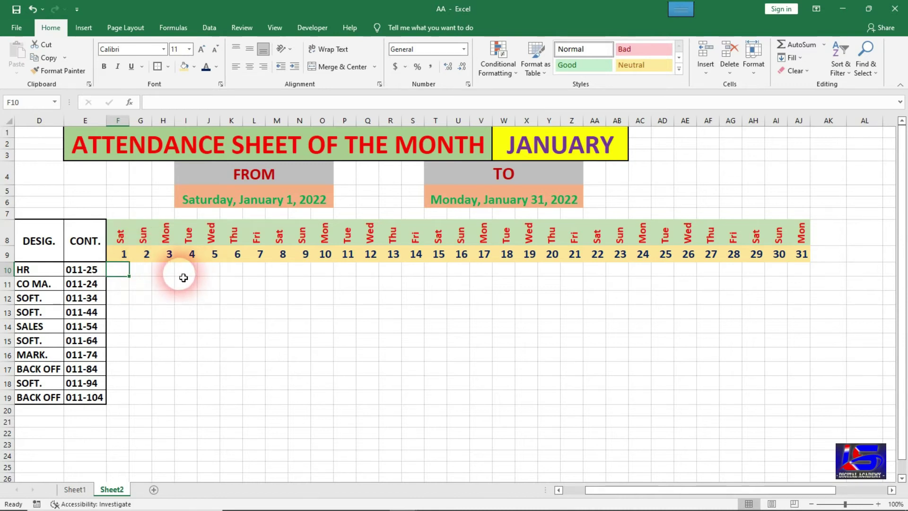
left_click(166, 273)
left_click(126, 273)
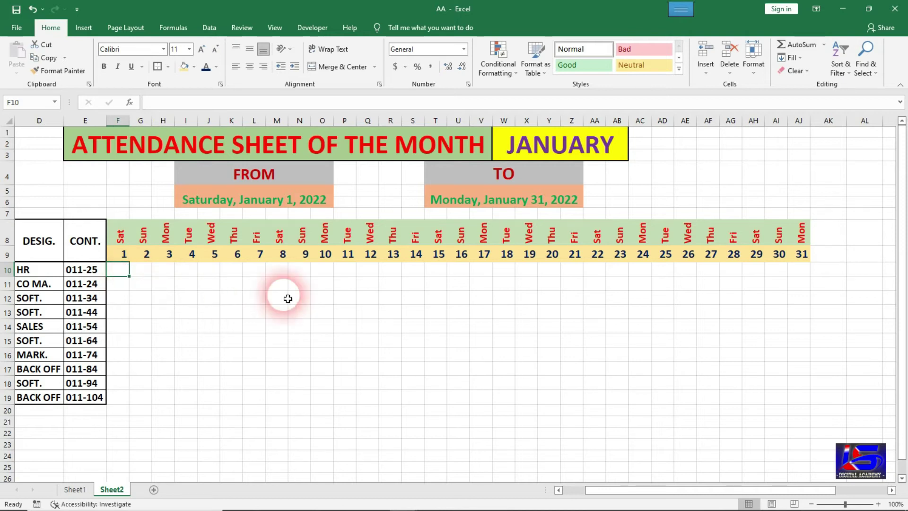
Create a new conditional formatting rule of the 'Use a formula to determine which cells to format' type.
left_click(510, 76)
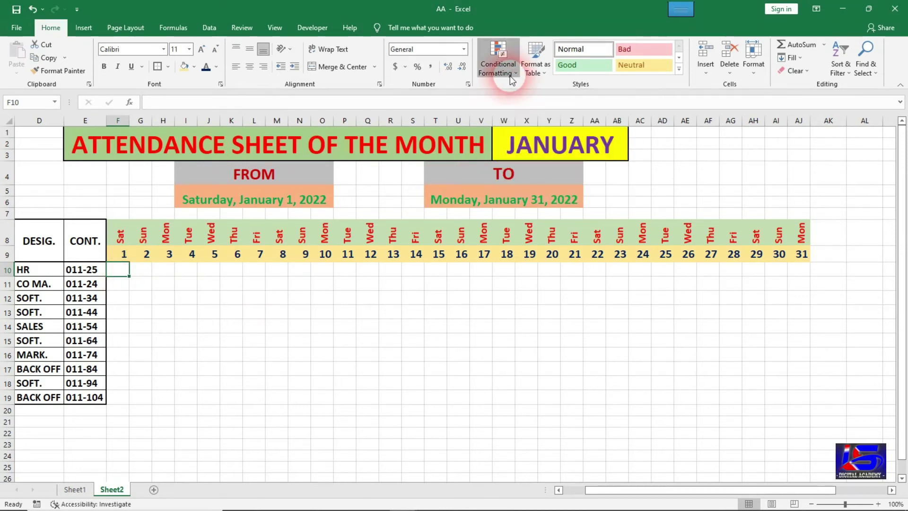
left_click(562, 97)
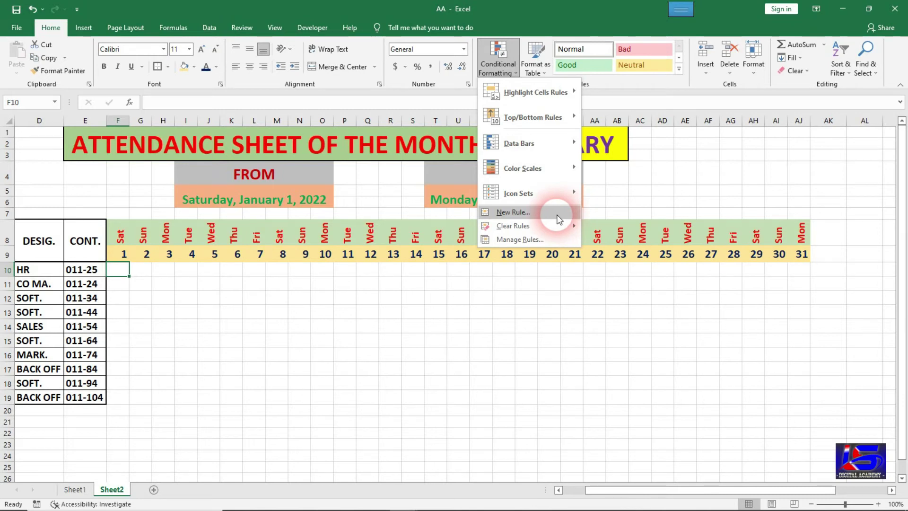
left_click(553, 213)
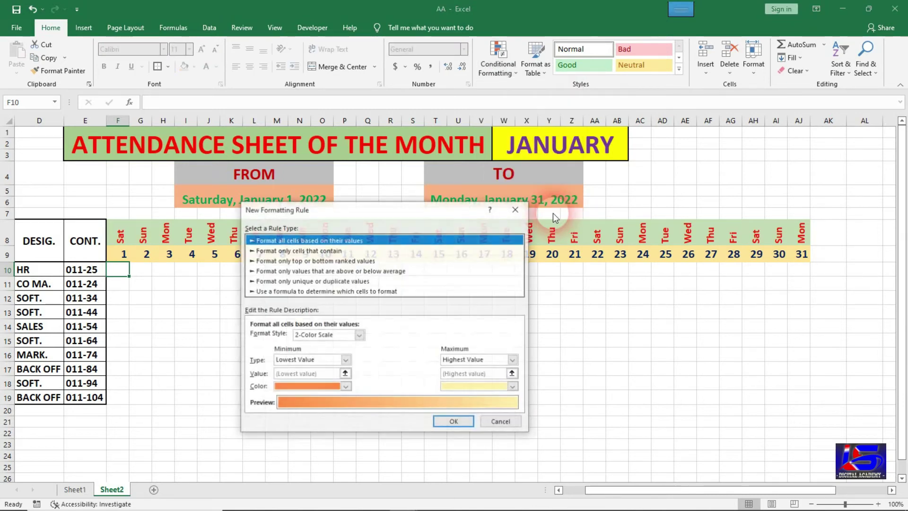
left_click_drag(360, 210, 415, 203)
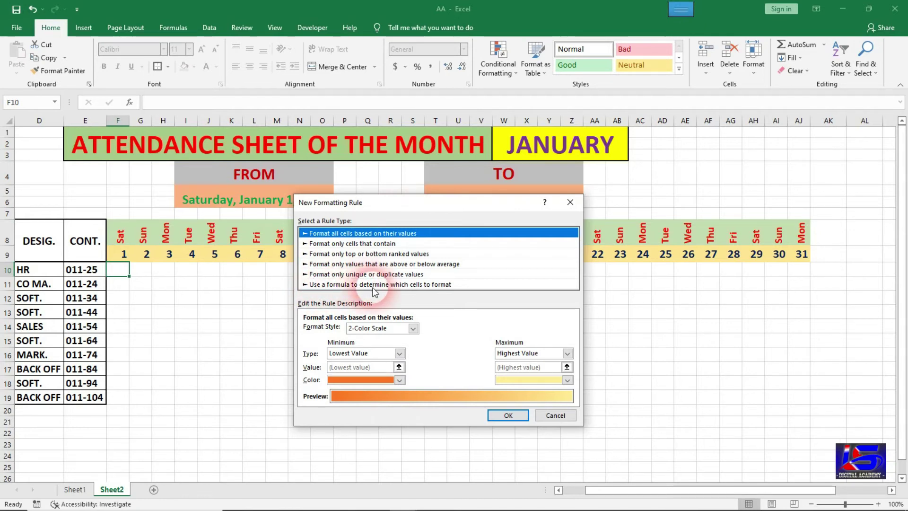
left_click(448, 285)
left_click(334, 336)
Enter the rule formula =F$8="SUN", referencing day header F8 with only the row locked.
left_click(325, 335)
type("=")
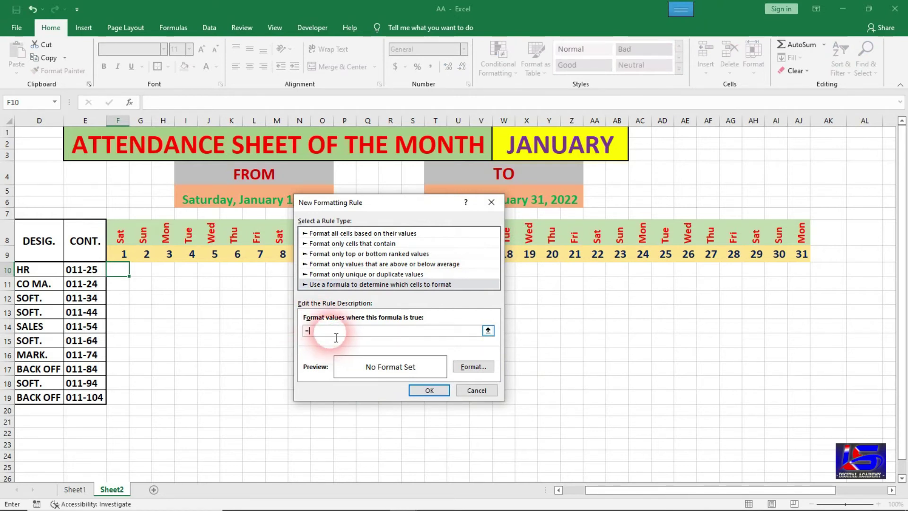
left_click(122, 240)
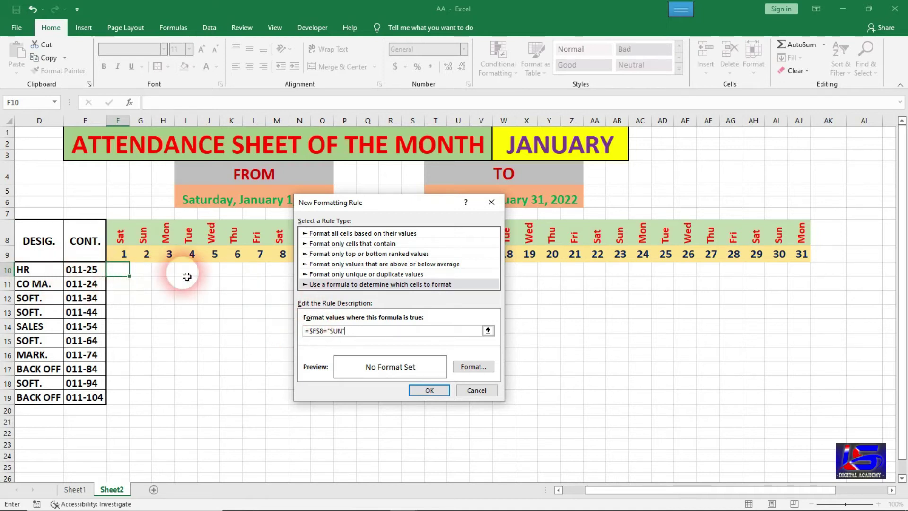
left_click(317, 336)
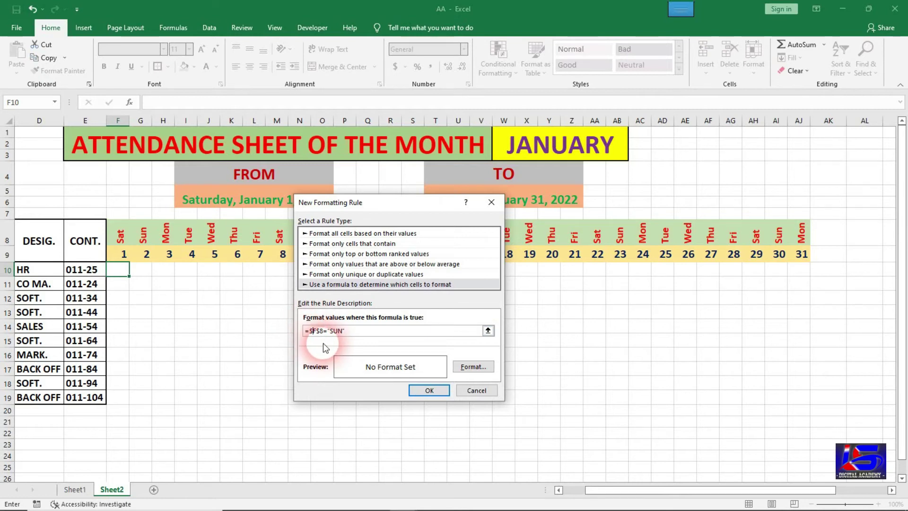
key("BackSpace")
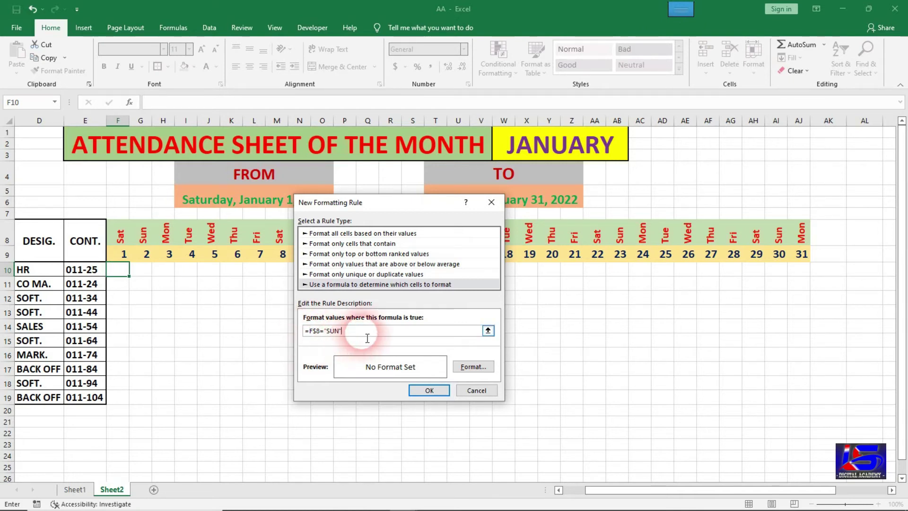
Give matching cells a dark gold fill and save the Sunday rule.
left_click(474, 368)
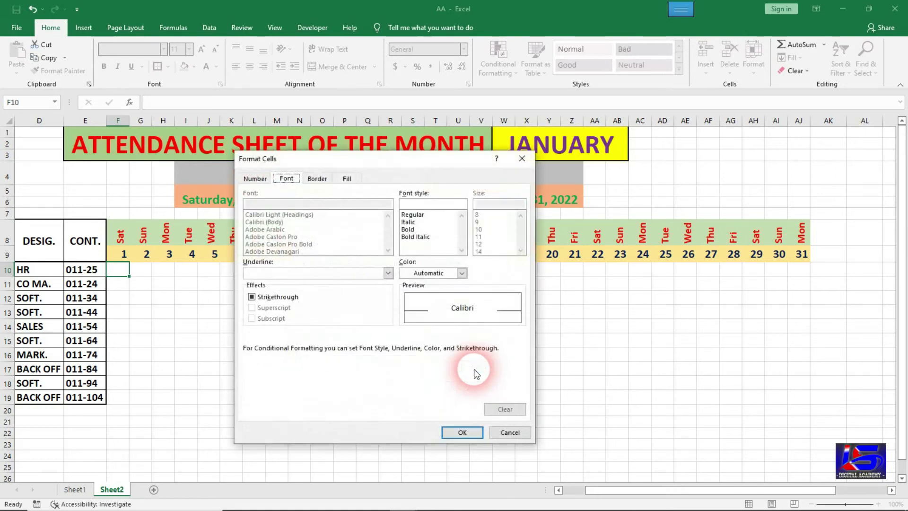
left_click(348, 178)
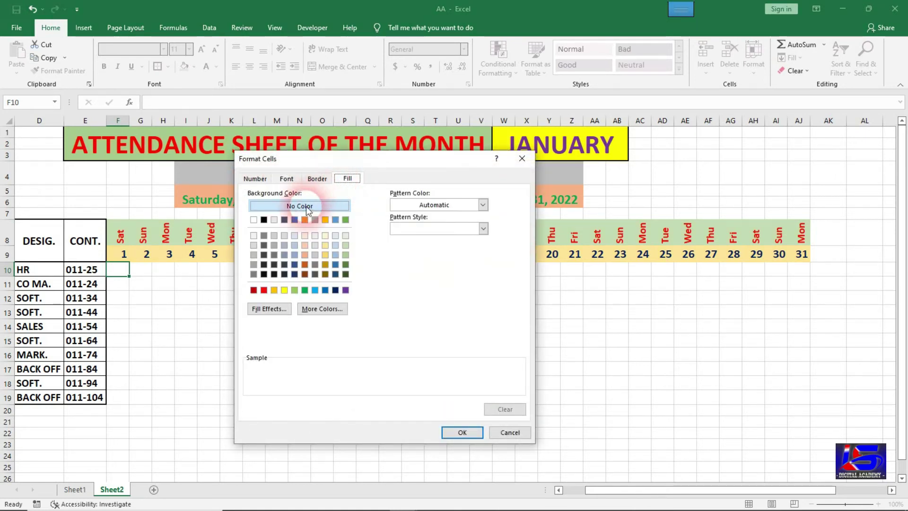
left_click(325, 264)
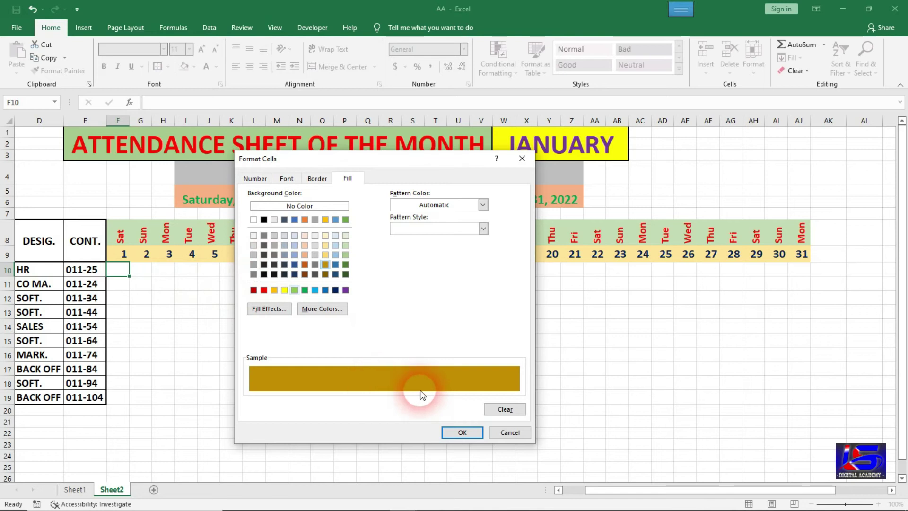
left_click(458, 433)
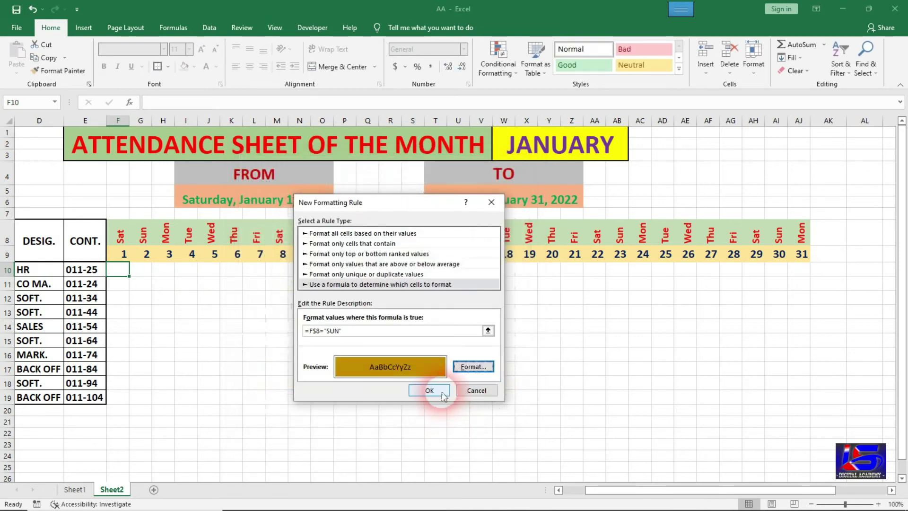
left_click(428, 366)
Copy F10's formatting across to AJ10 and down to row 19 so Sundays 2, 9, 16, 23, 30 turn gold.
left_click_drag(129, 277, 804, 278)
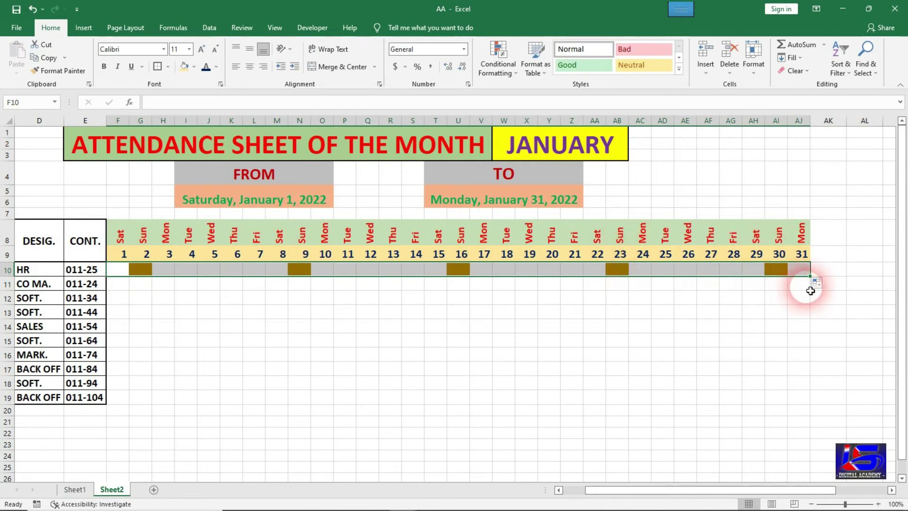
left_click_drag(811, 277, 815, 404)
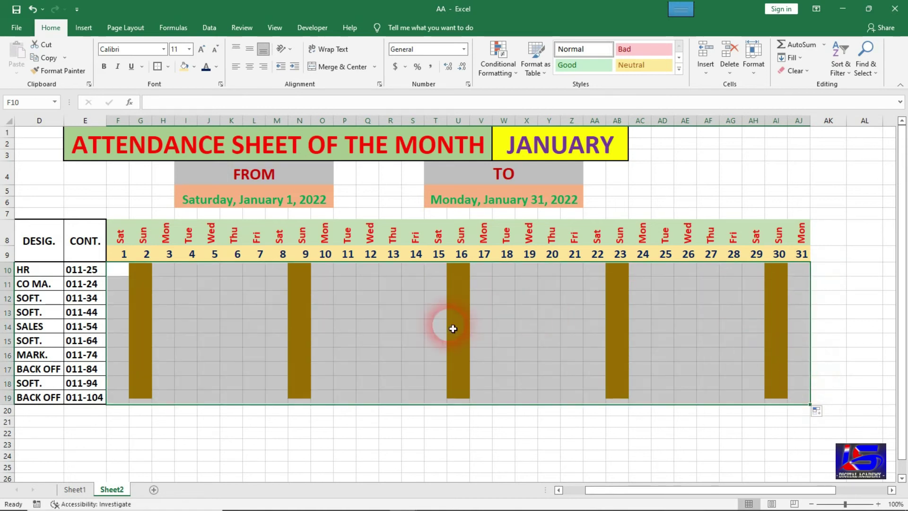
left_click(370, 312)
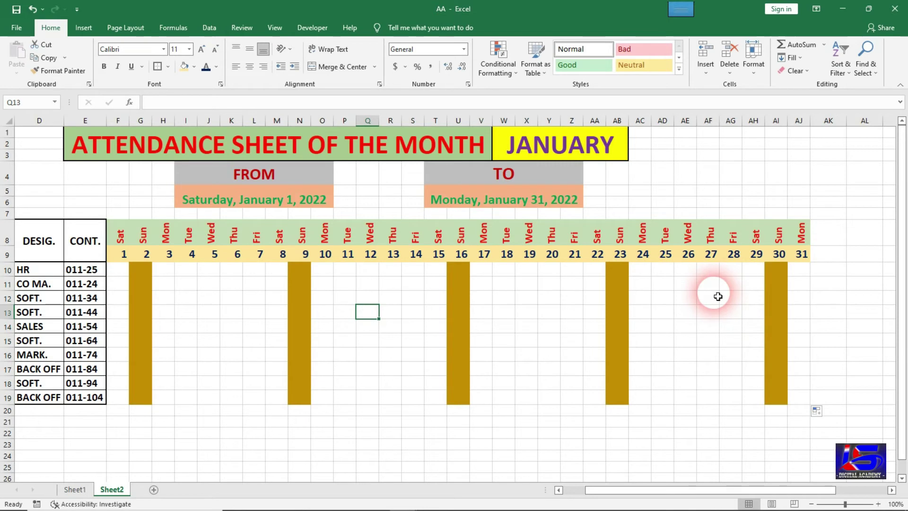
left_click(579, 152)
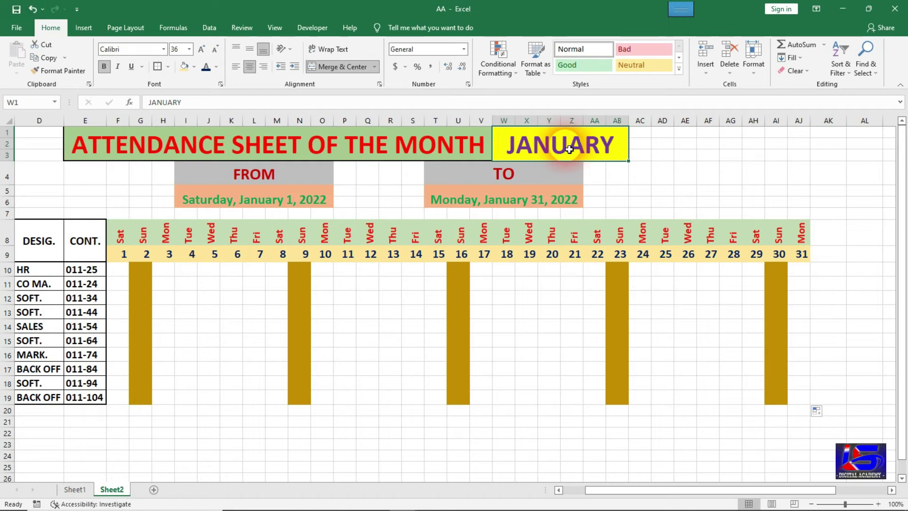
type("FE")
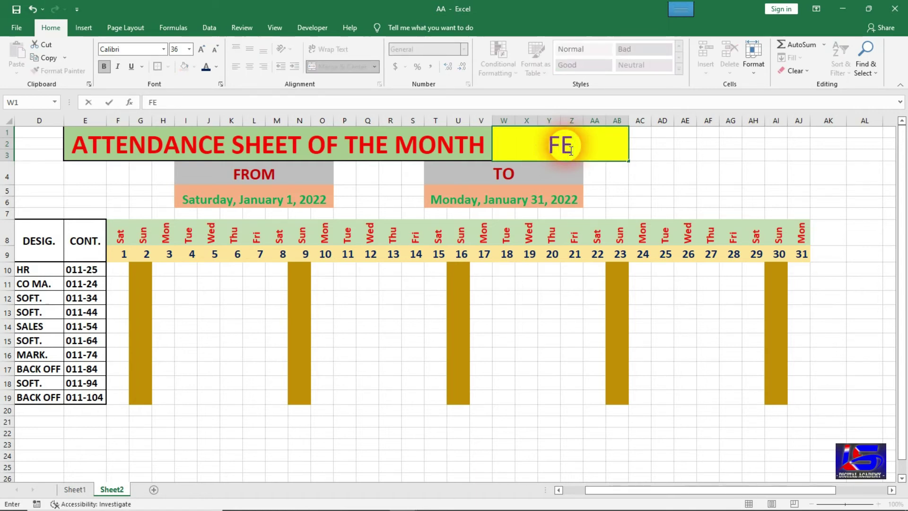
type("B")
key("Return")
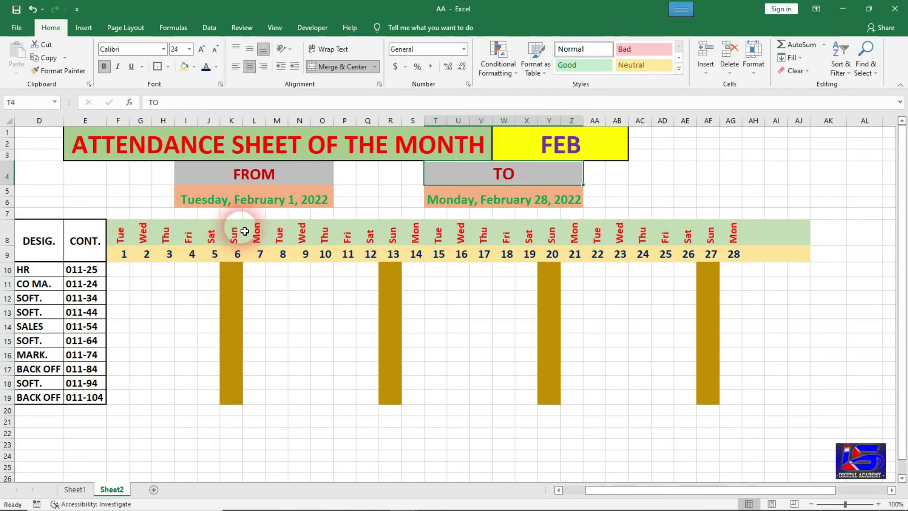
left_click(577, 148)
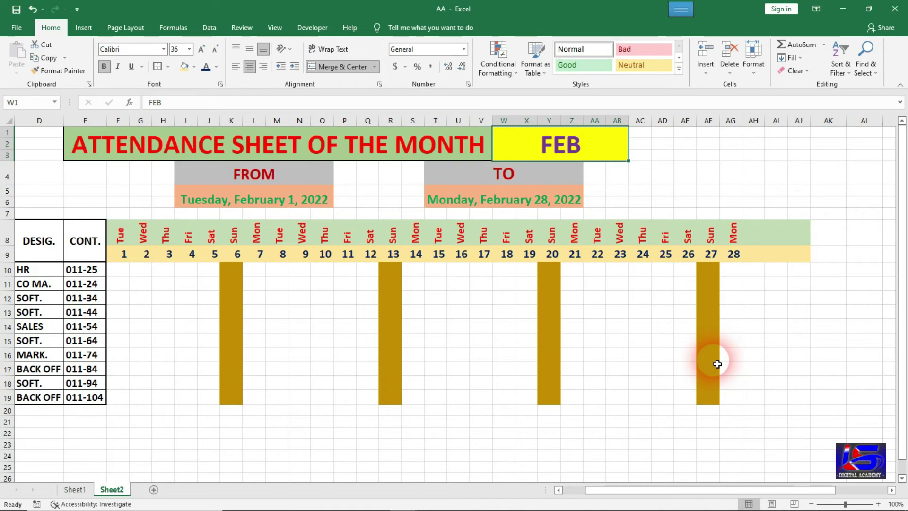
key("ctrl+z")
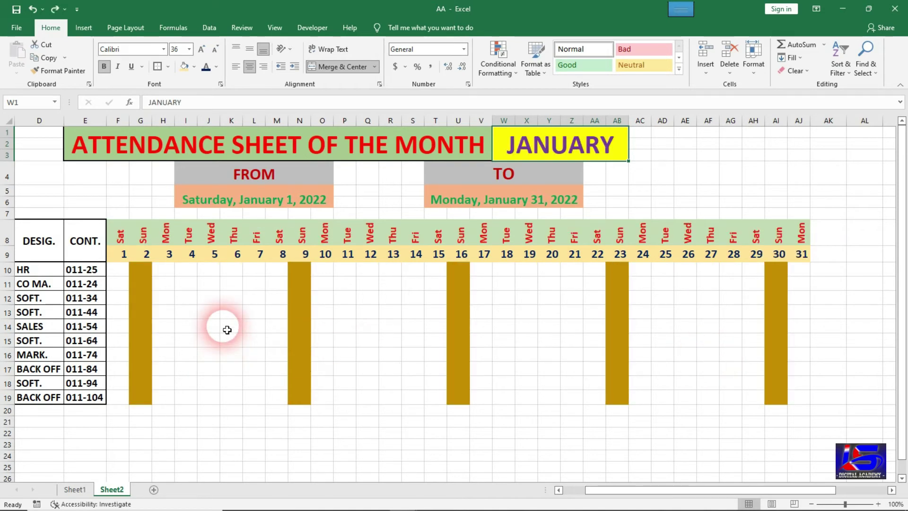
left_click(231, 326)
left_click(126, 270)
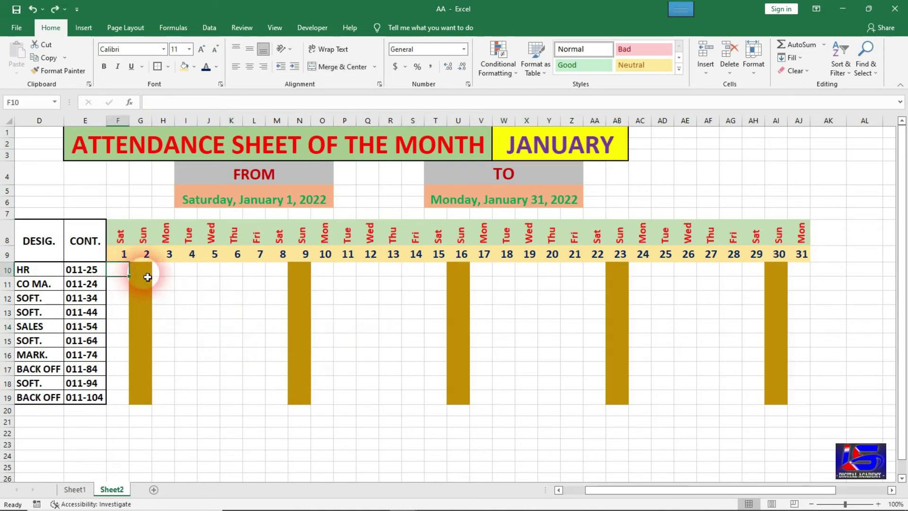
Select F10:AJ19 and add a Text that Contains rule filling cells containing P green.
left_click(273, 317)
left_click(210, 284)
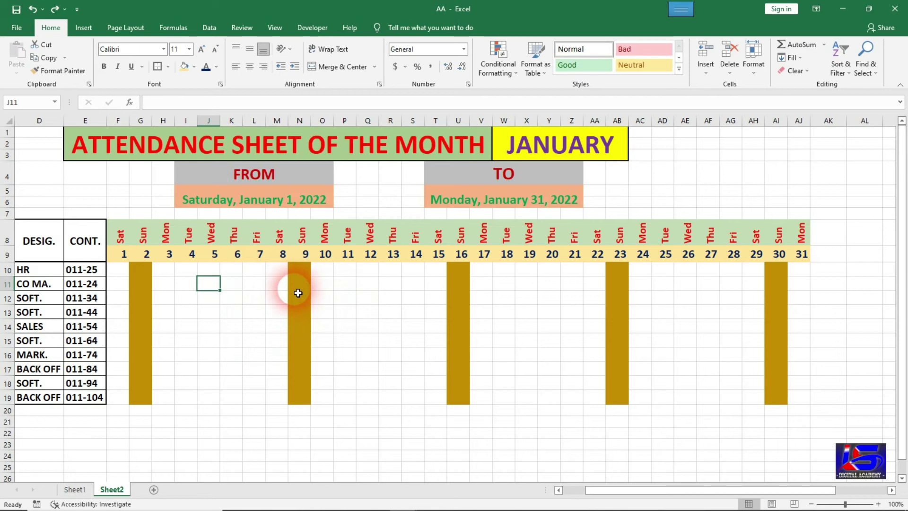
mouse_move(120, 270)
left_mouse_down()
mouse_move(236, 320)
mouse_move(685, 369)
mouse_move(773, 381)
mouse_move(794, 397)
left_mouse_up()
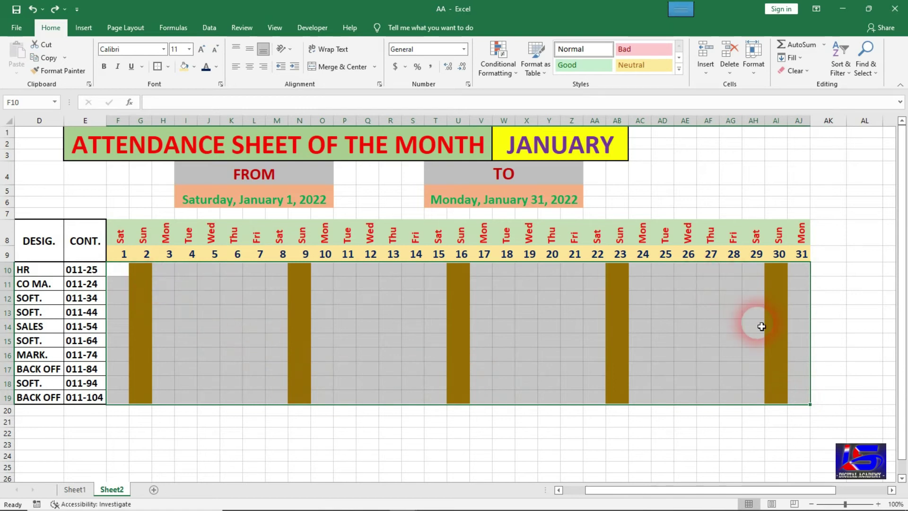
left_click(511, 79)
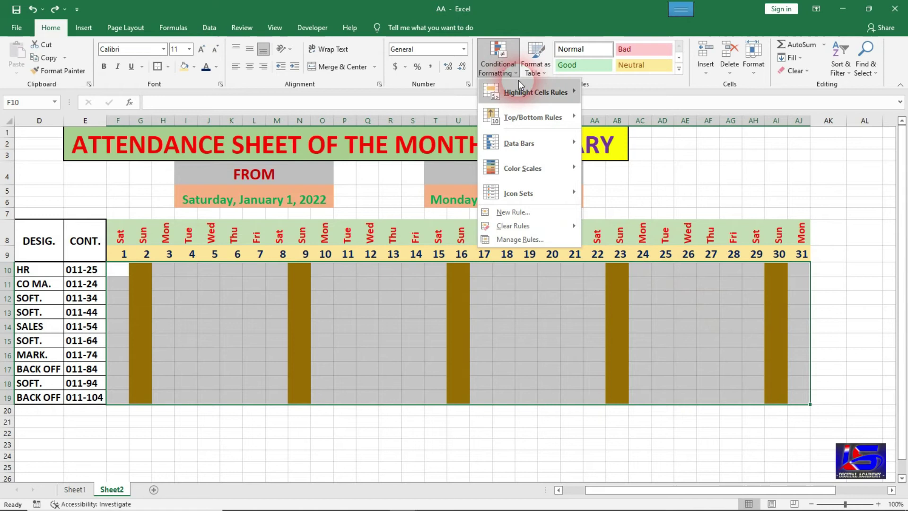
left_click(534, 94)
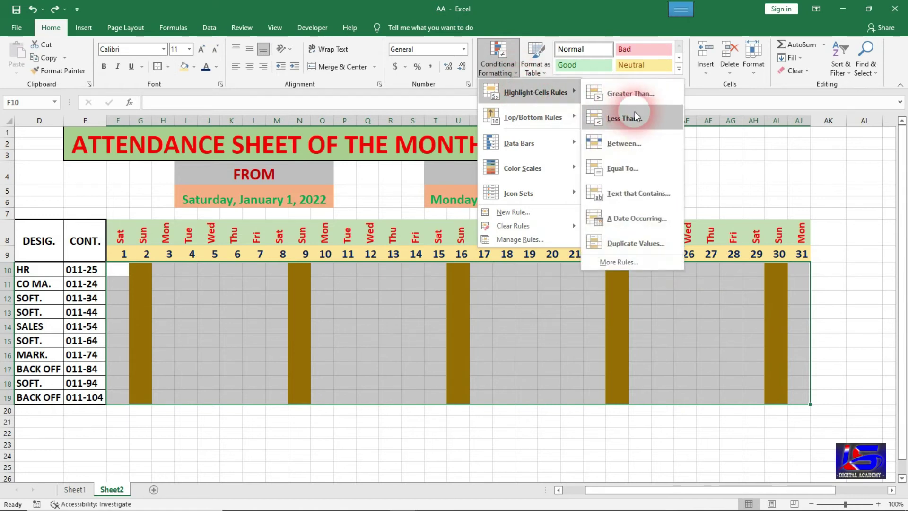
left_click(655, 197)
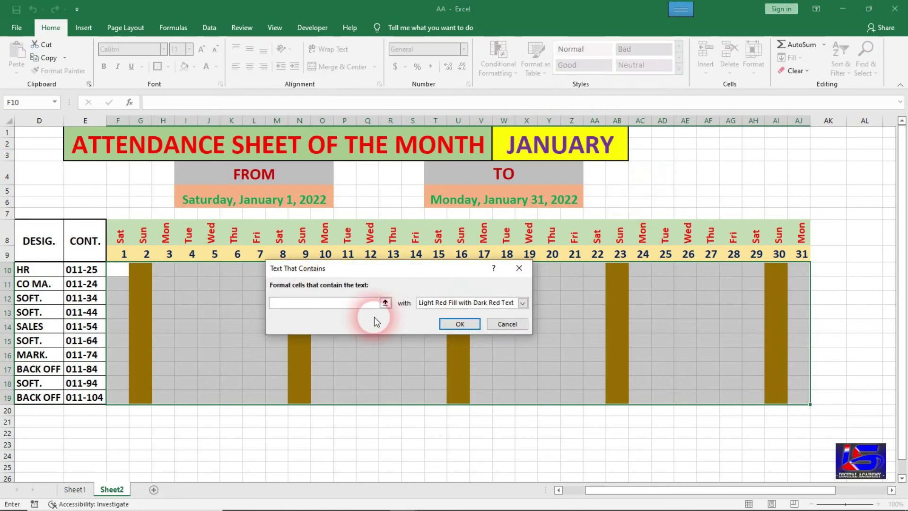
left_click(314, 303)
type("P")
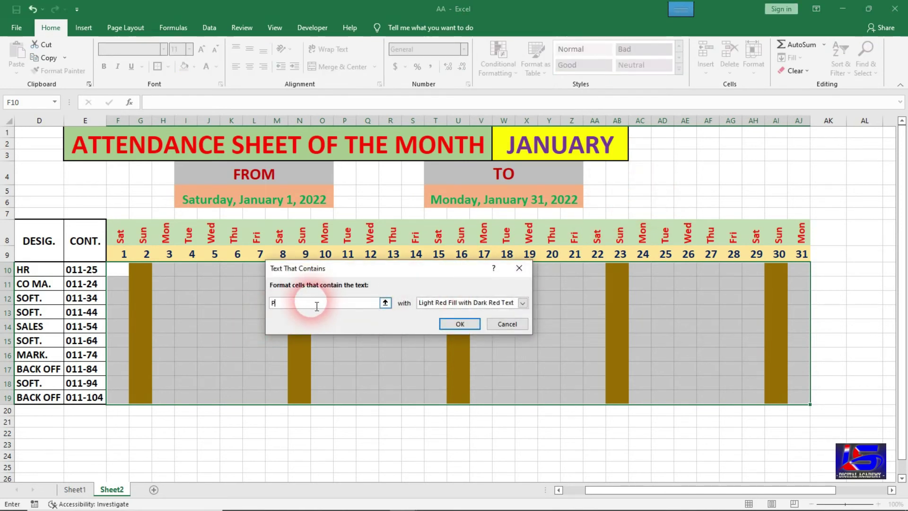
left_click(523, 303)
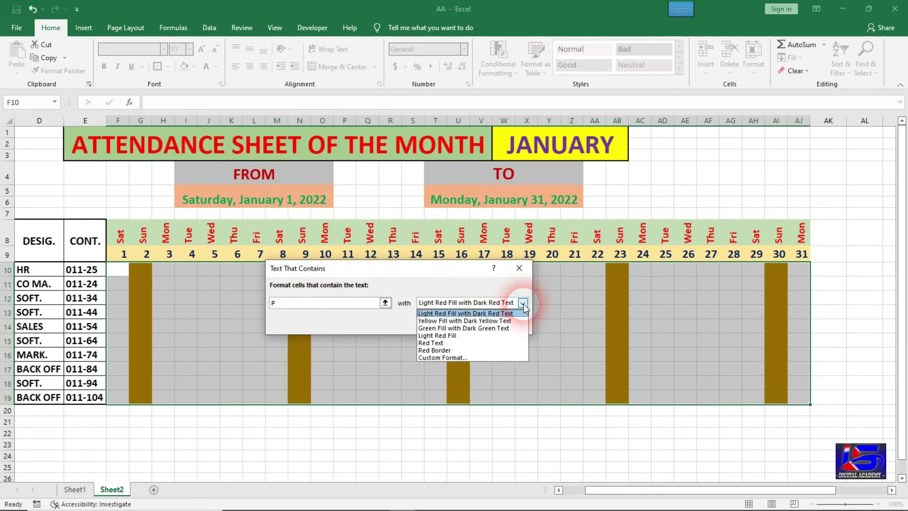
left_click(461, 357)
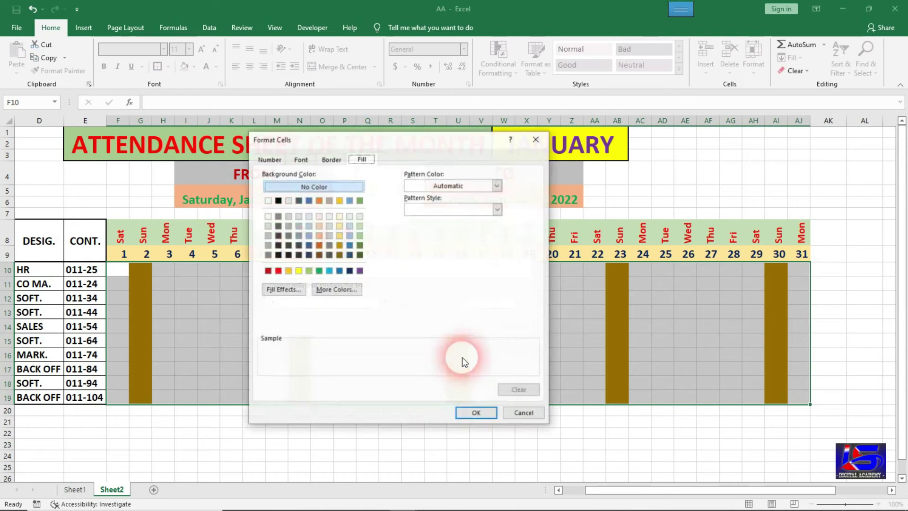
left_click(360, 200)
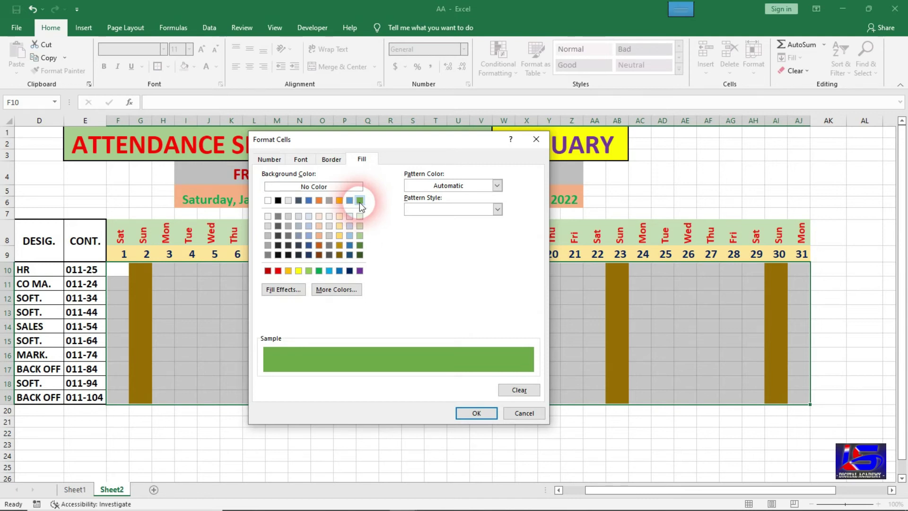
left_click(484, 414)
left_click(466, 331)
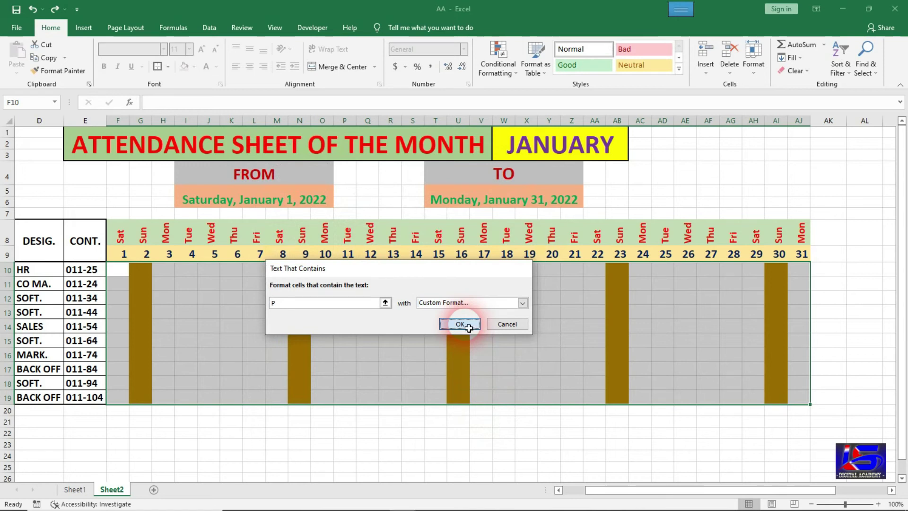
Test the green rule by entering P in F10, then undo it.
type("P")
left_click(186, 283)
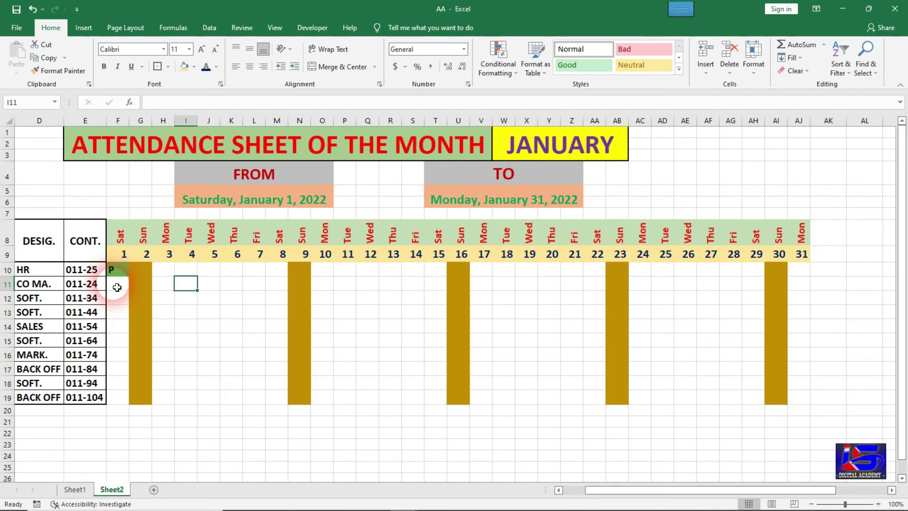
key("ctrl+z")
Select F10:AJ19 and add a Text that Contains rule giving L cells a gold fill.
mouse_move(118, 269)
left_mouse_down()
mouse_move(763, 377)
mouse_move(797, 398)
left_mouse_up()
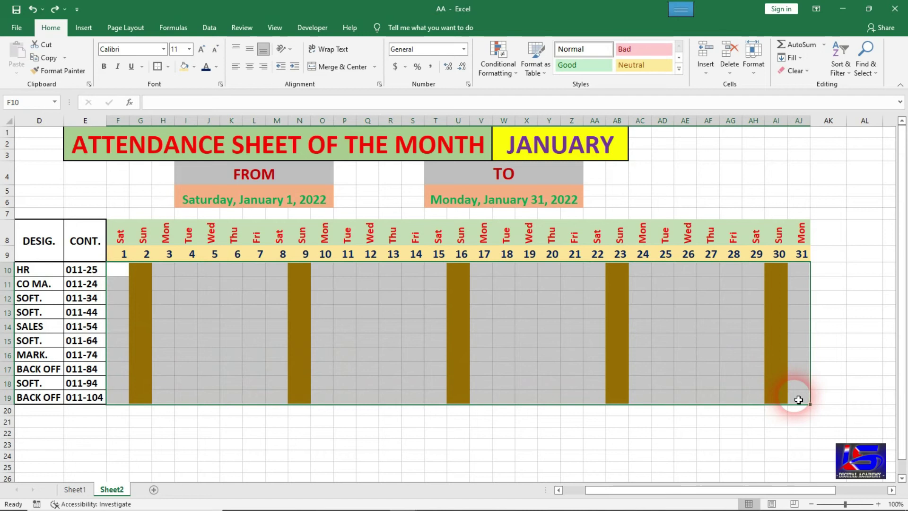
left_click(507, 73)
mouse_move(533, 93)
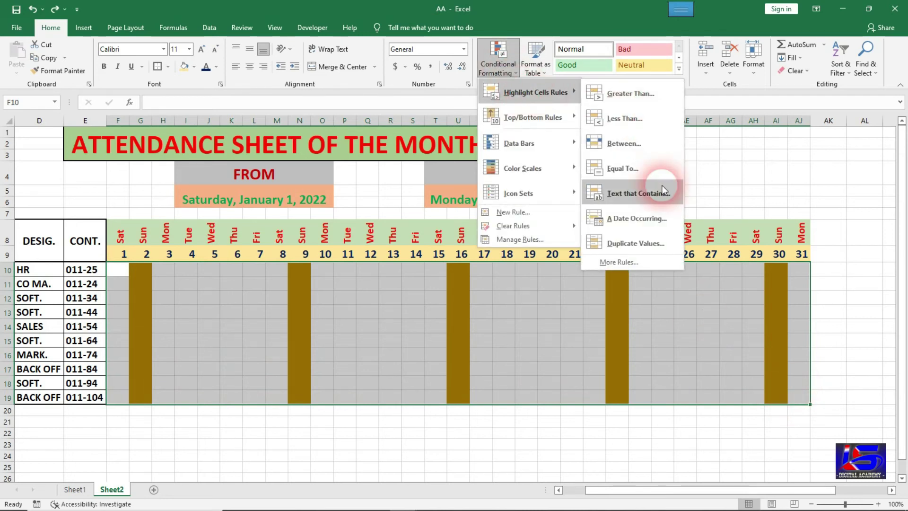
left_click(638, 194)
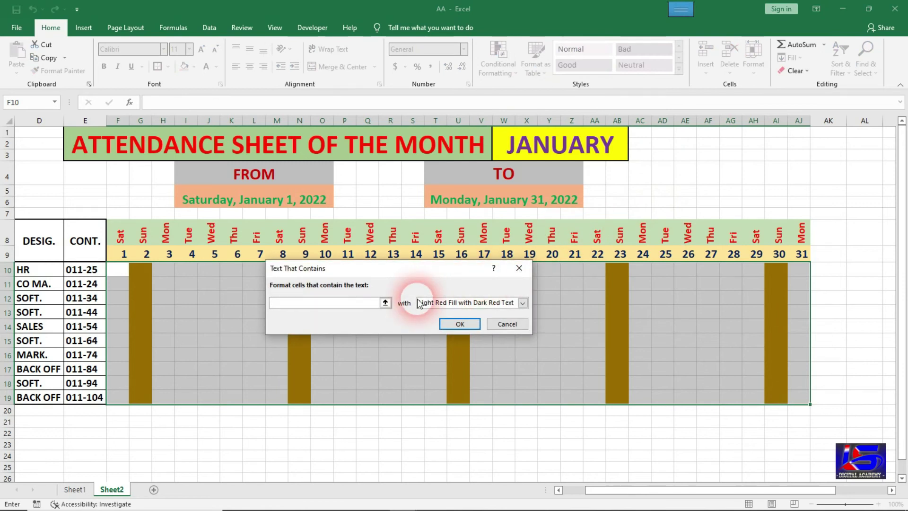
type("L")
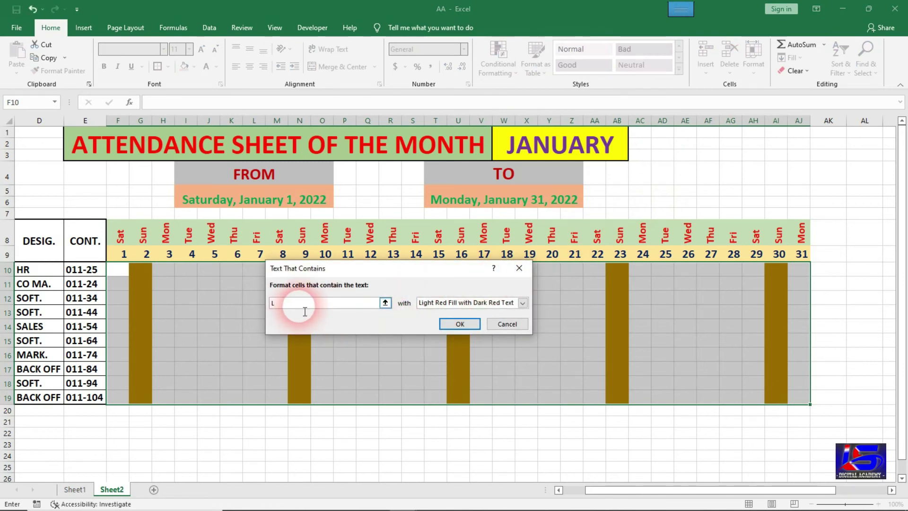
left_click(523, 303)
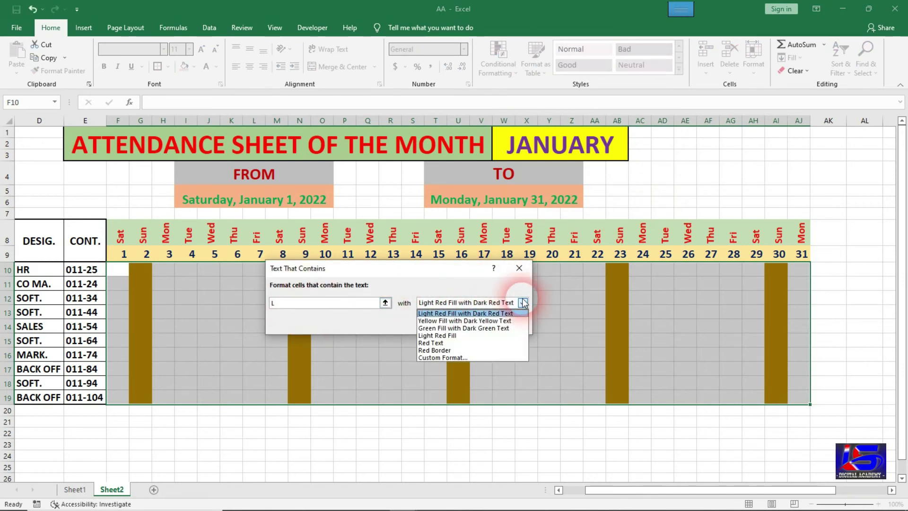
left_click(470, 358)
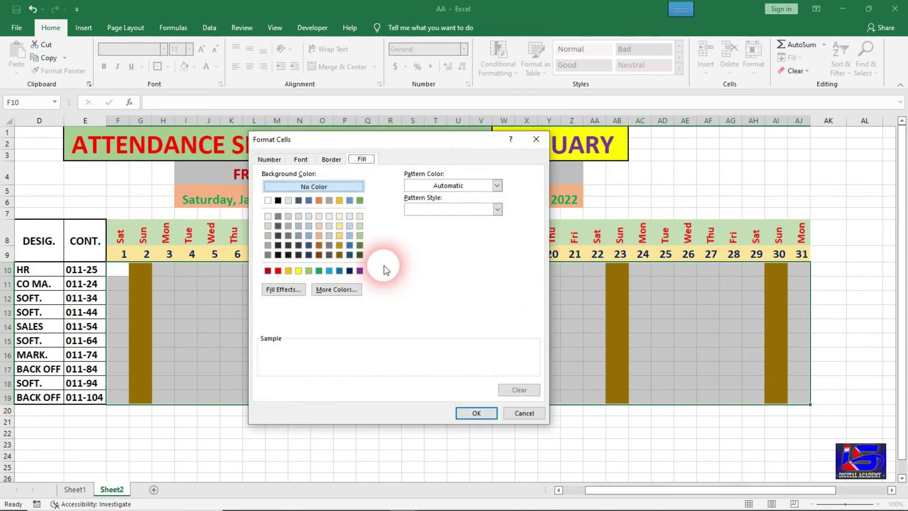
left_click(339, 235)
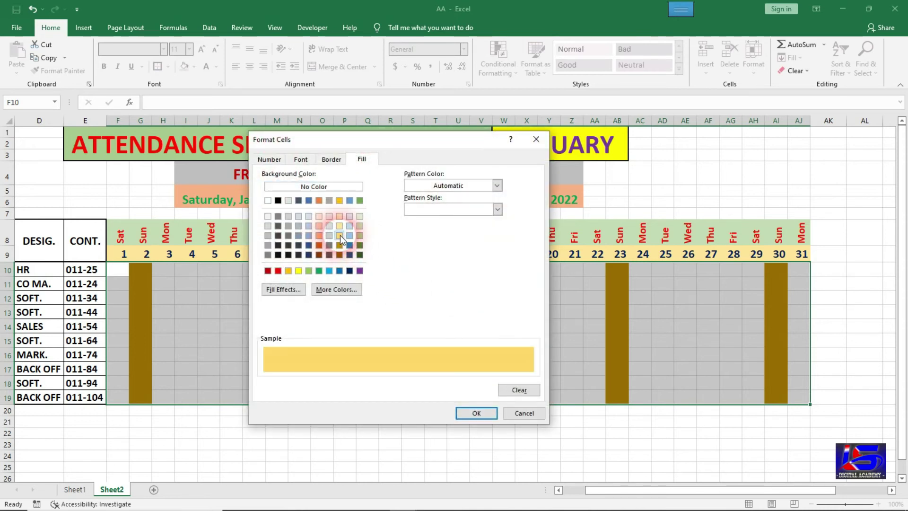
left_click(344, 338)
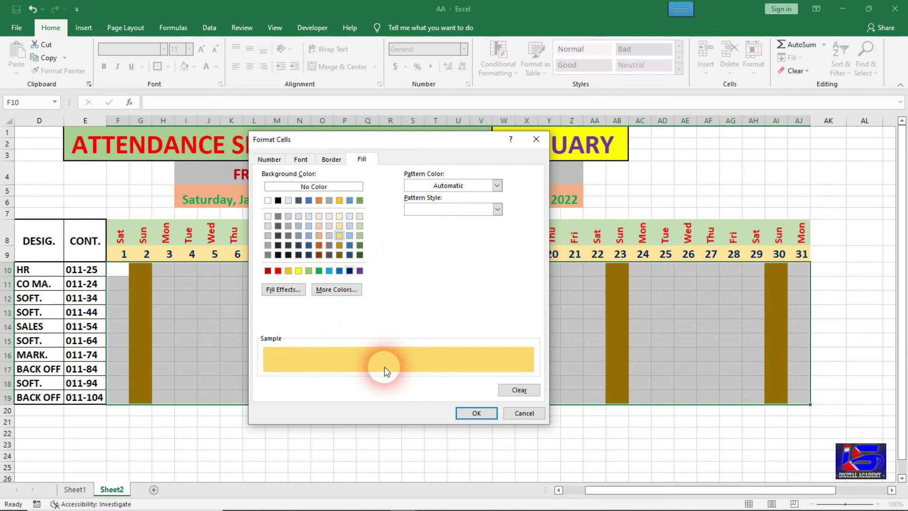
left_click(474, 412)
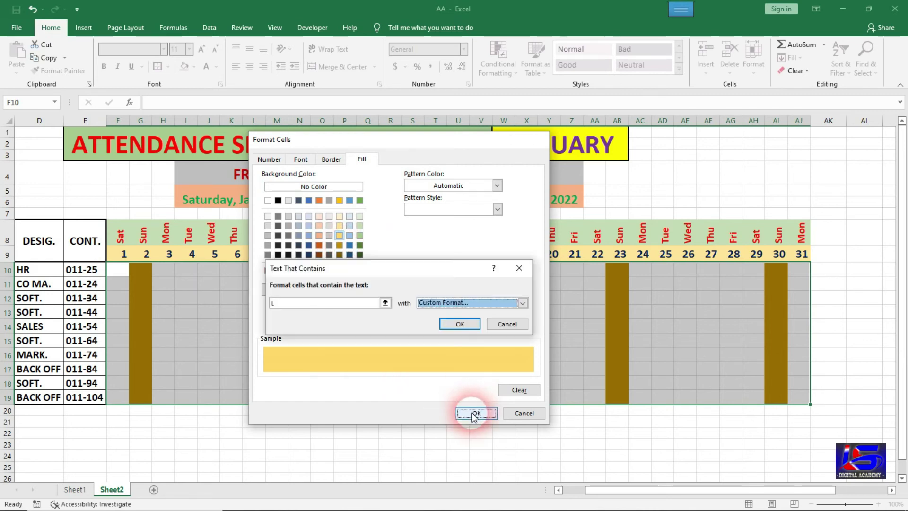
left_click(460, 324)
Test the L rule in K11, then reselect the F10:AJ19 grid.
left_click(227, 286)
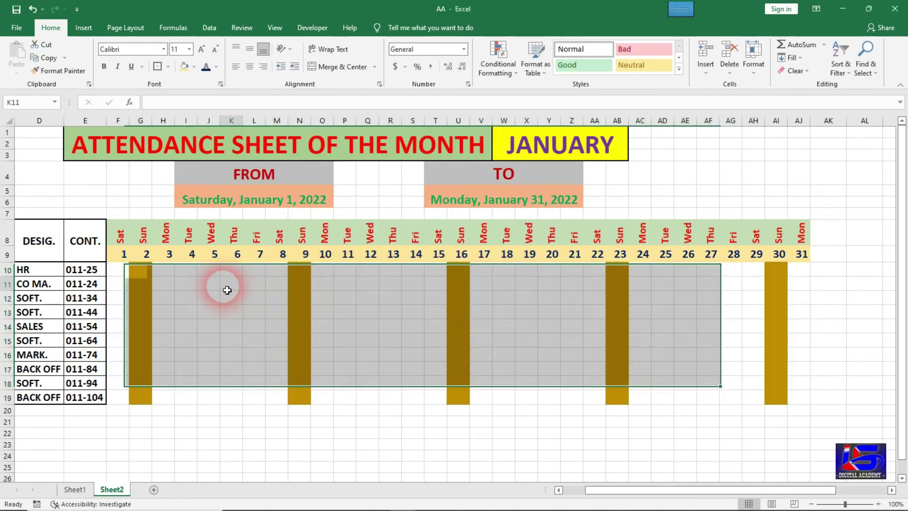
type("L")
key("Return")
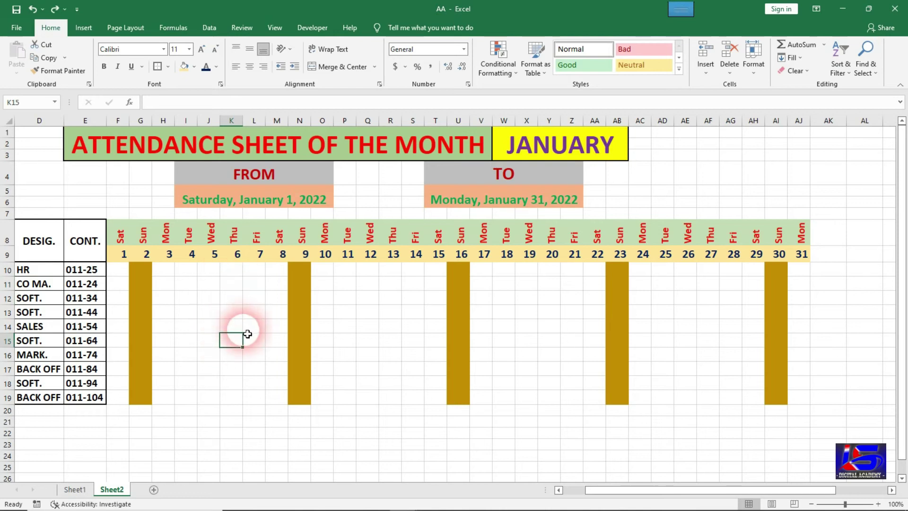
mouse_move(119, 269)
left_mouse_down()
mouse_move(220, 301)
mouse_move(799, 396)
left_mouse_up()
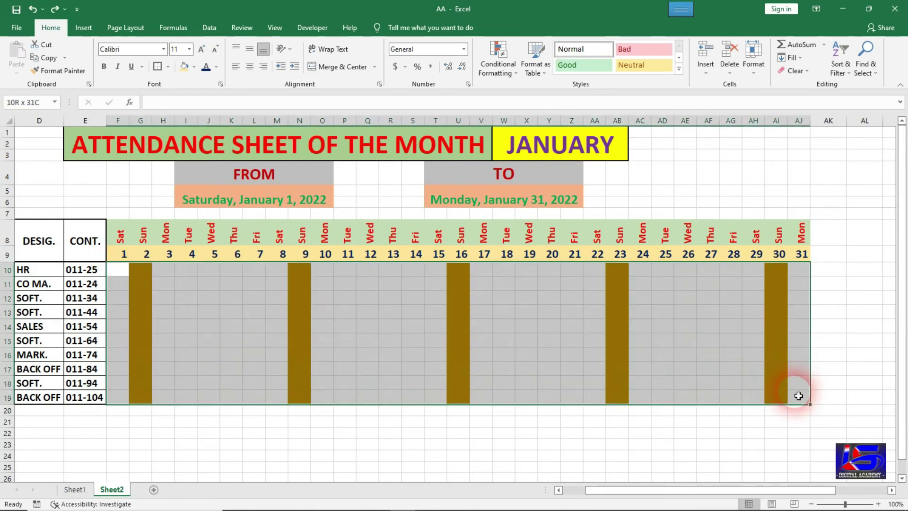
Add a Text that Contains rule for H with a bold dark red custom font.
left_click(505, 69)
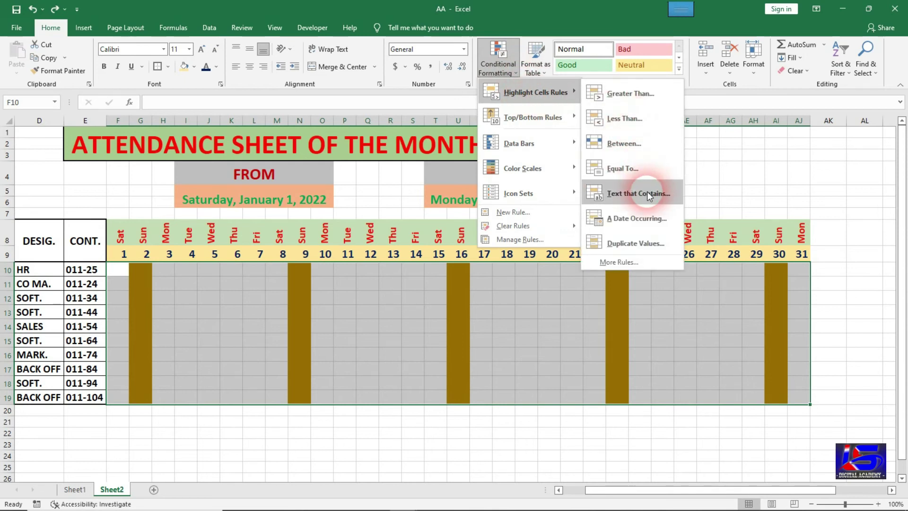
left_click(633, 194)
type("H")
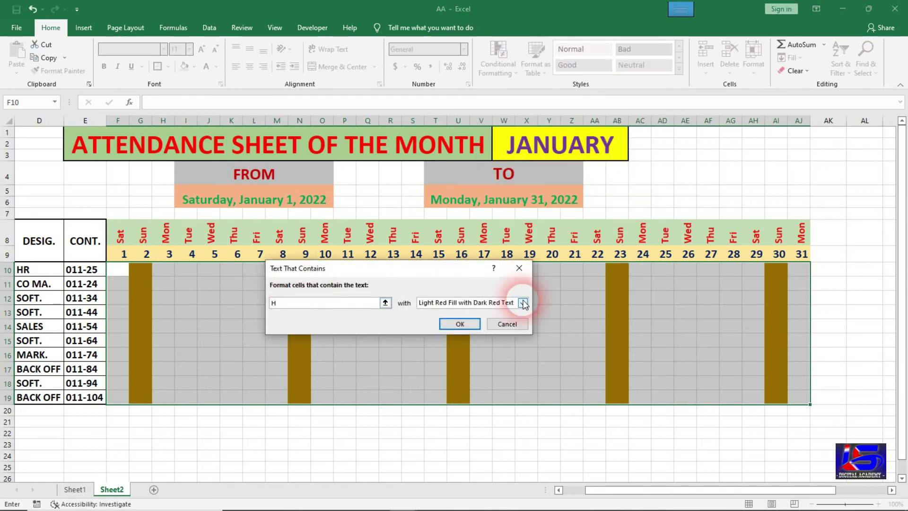
left_click(523, 303)
left_click(445, 359)
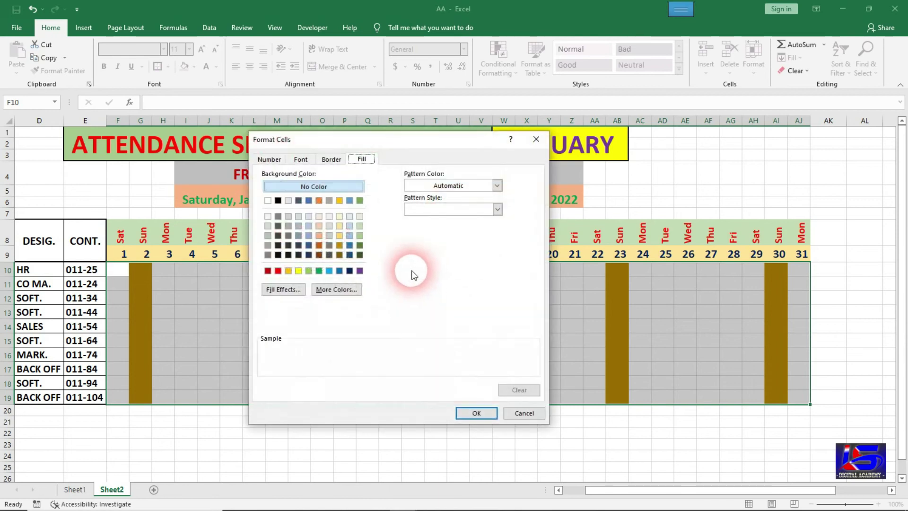
left_click(300, 160)
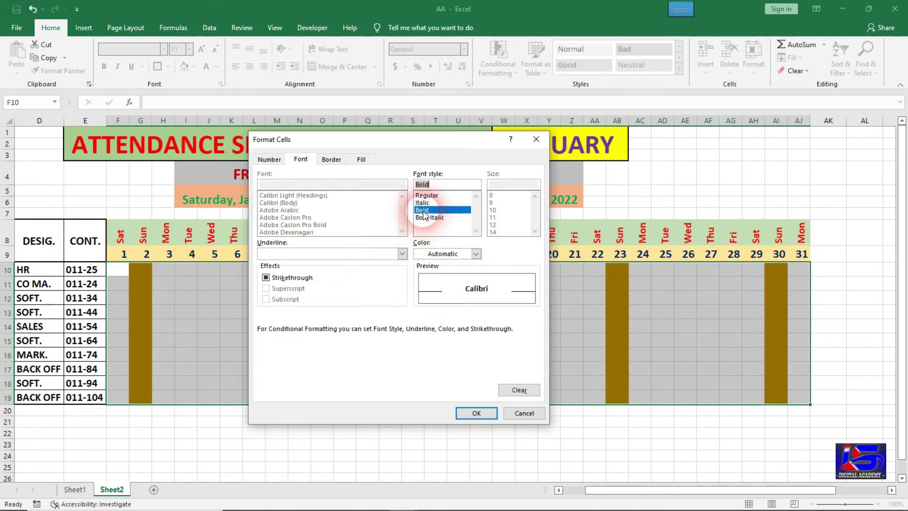
left_click(477, 254)
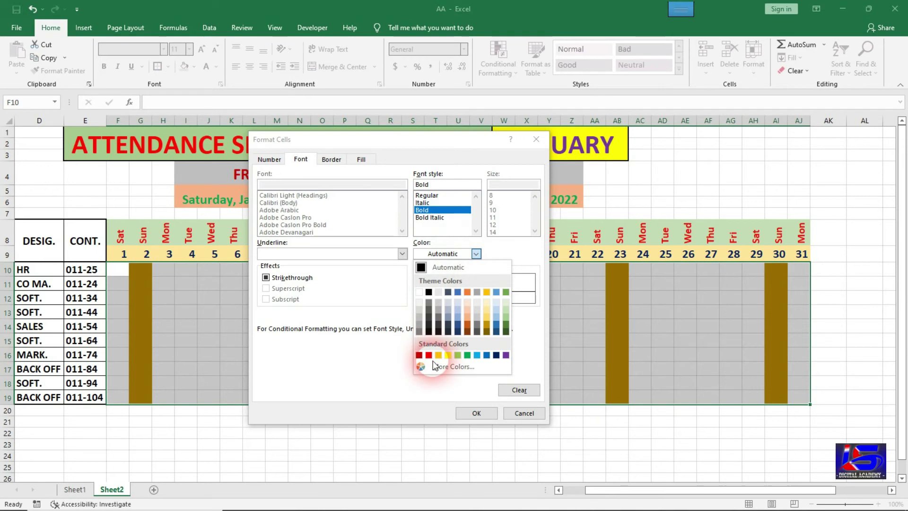
left_click(419, 356)
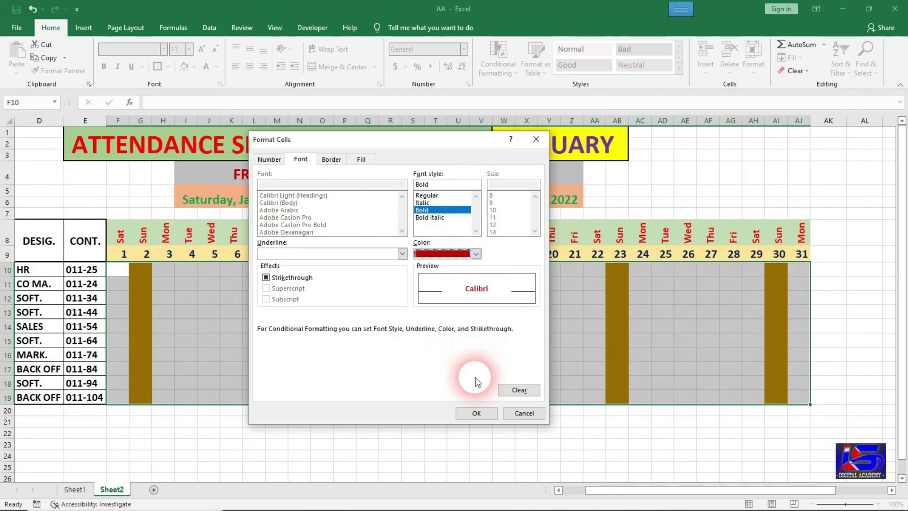
left_click(476, 413)
left_click(460, 326)
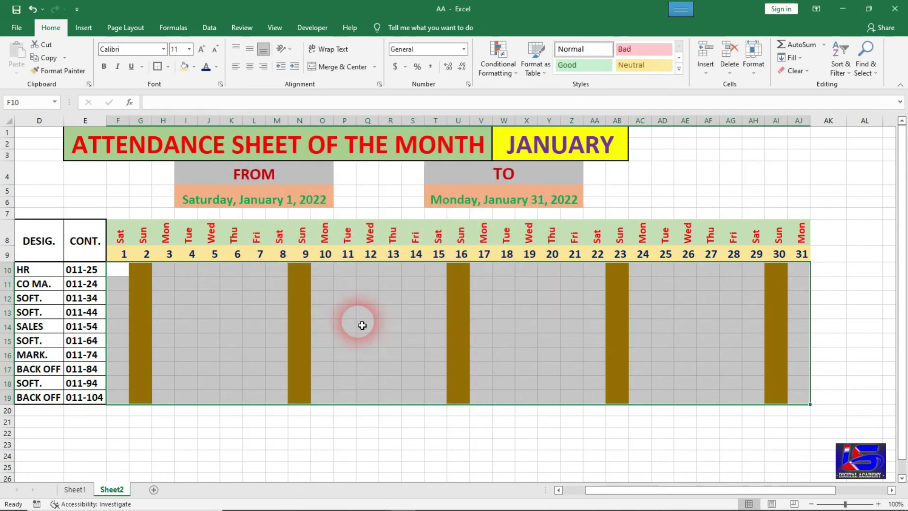
Enter H in G10 and fill it down through G19 with Ctrl+D.
left_click(143, 272)
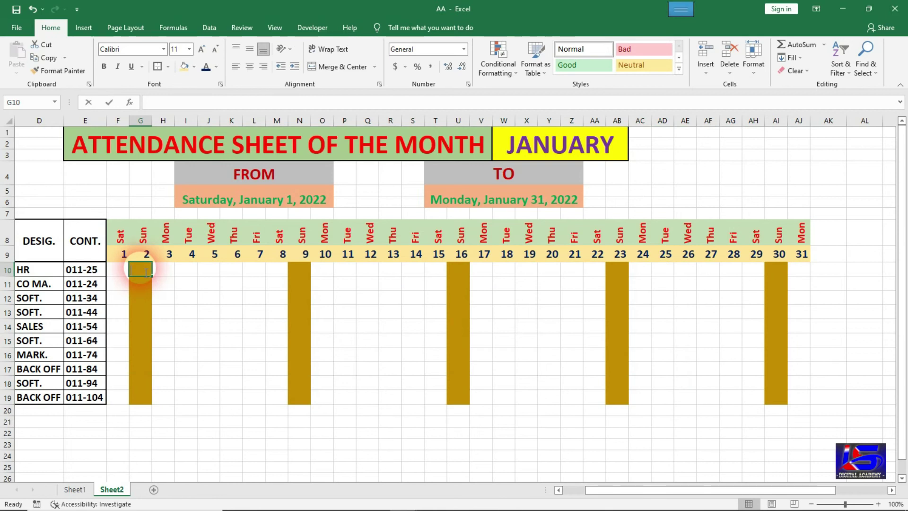
type("H")
left_click(207, 298)
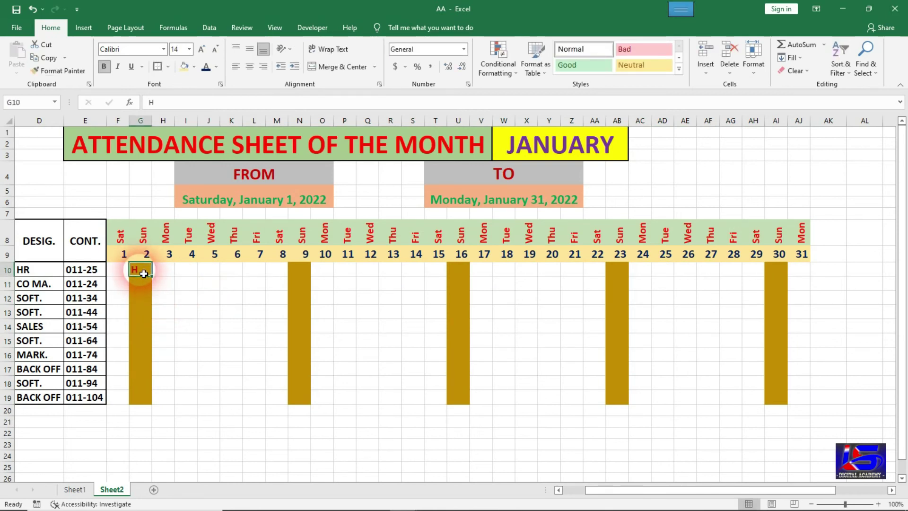
left_click(253, 298)
left_click(211, 326)
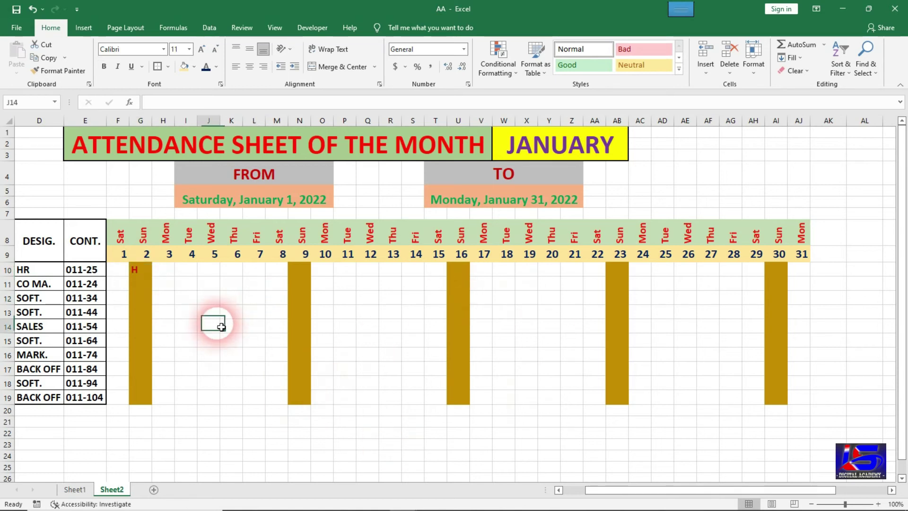
left_click(206, 286)
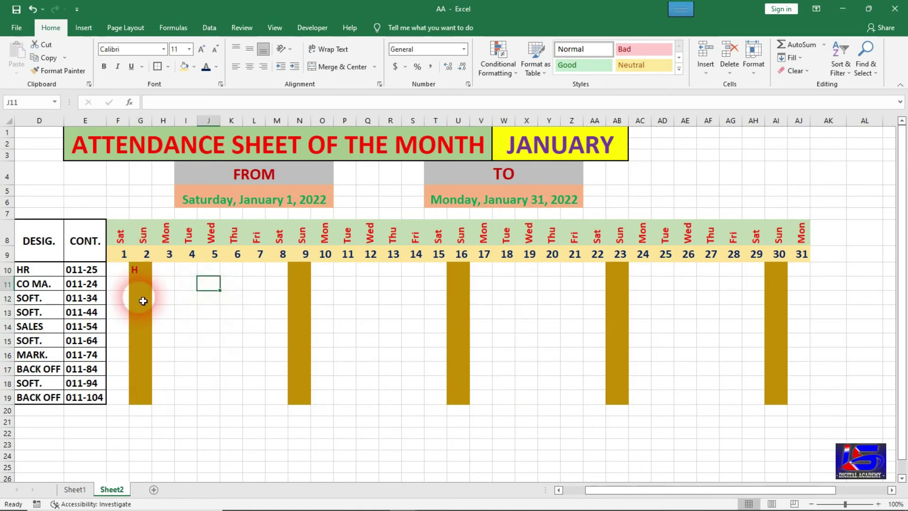
left_click_drag(141, 270, 143, 396)
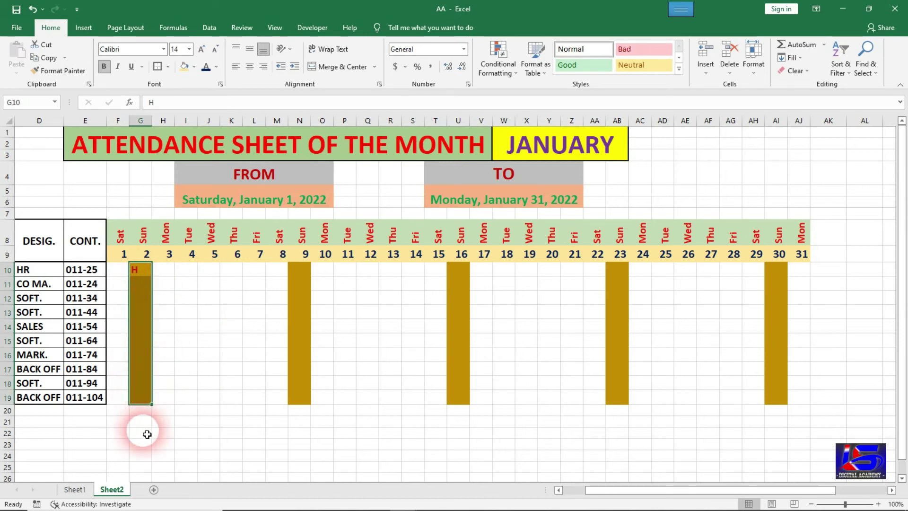
key("ctrl+d")
Enter H in N10 and select the N10:N19 Sunday column.
left_click(300, 270)
type("H")
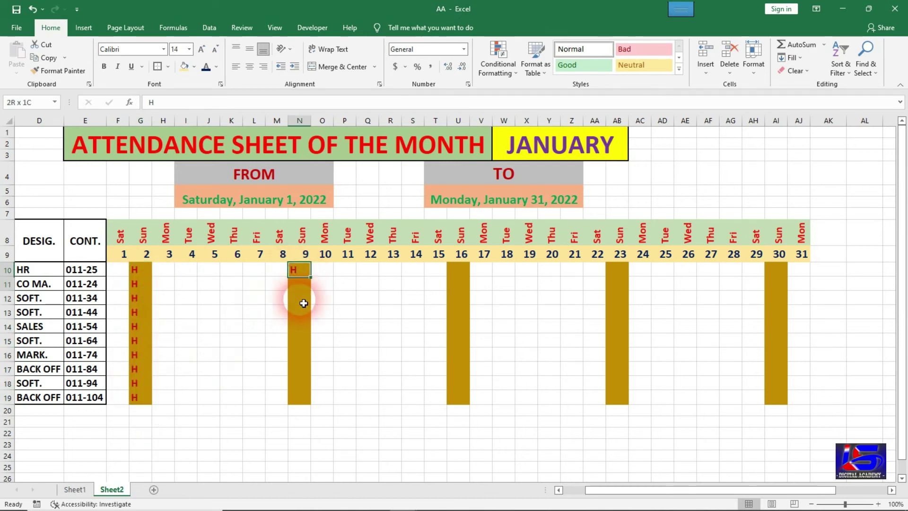
left_click_drag(304, 270, 307, 396)
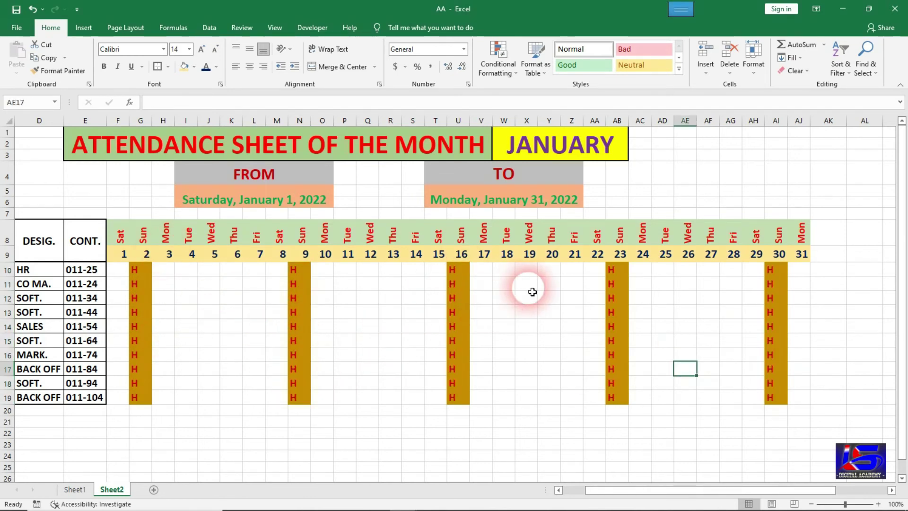
left_click(121, 274)
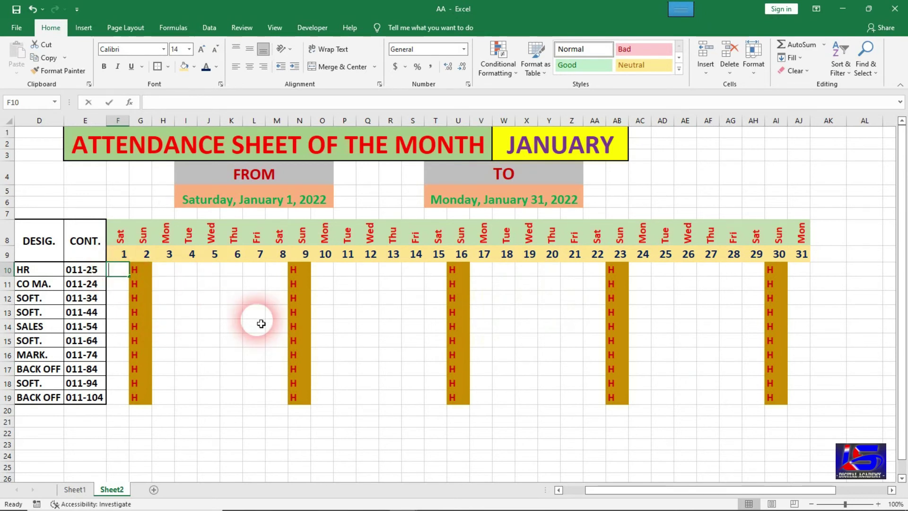
Mark HR's row 10 for the first half of January with P, plus L on day 6.
type("P")
key("Tab")
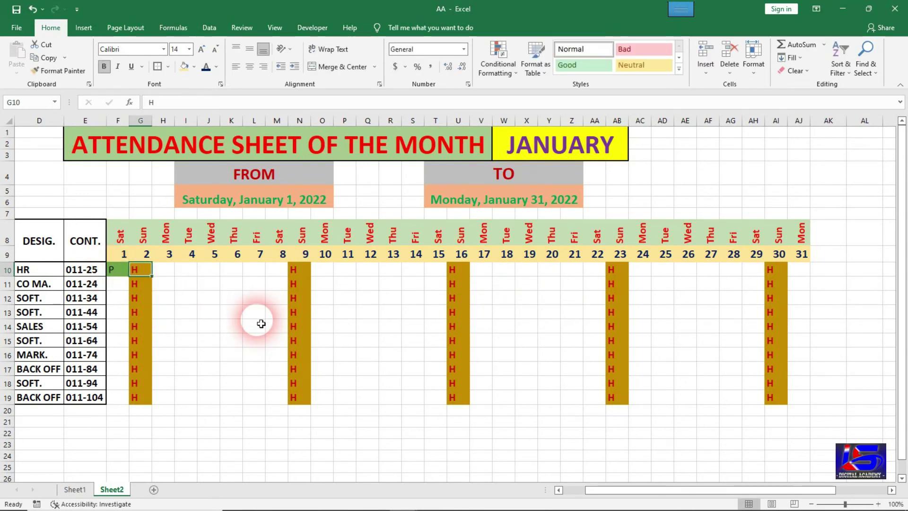
key("Tab")
type("P")
key("Tab")
type("P")
key("Tab")
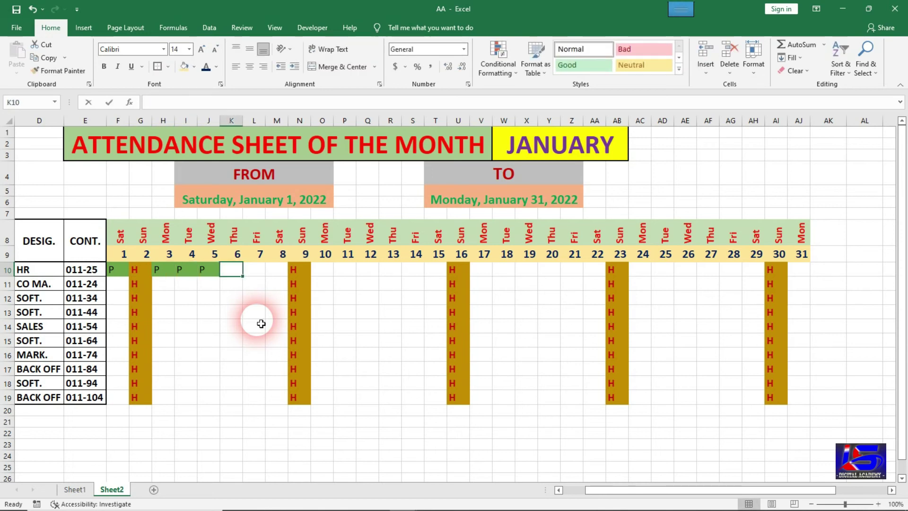
type("L")
key("Tab")
type("P")
key("Tab")
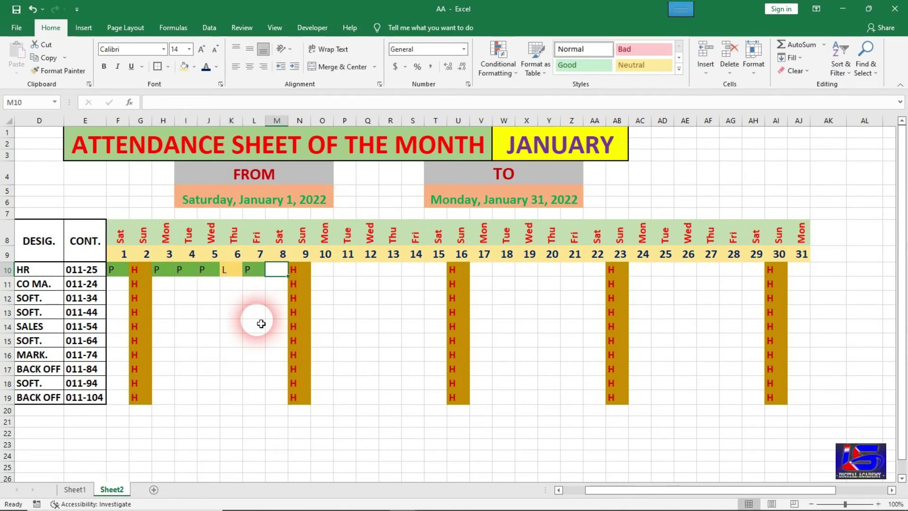
type("P")
key("Tab")
type("P")
key("Tab")
type("P")
key("Tab")
Complete HR's row through day 31 with P marks and L leaves, including day 18.
key("Tab")
type("P")
key("Tab")
key("Tab")
type("P")
key("Tab")
type("L")
key("Tab")
type("P")
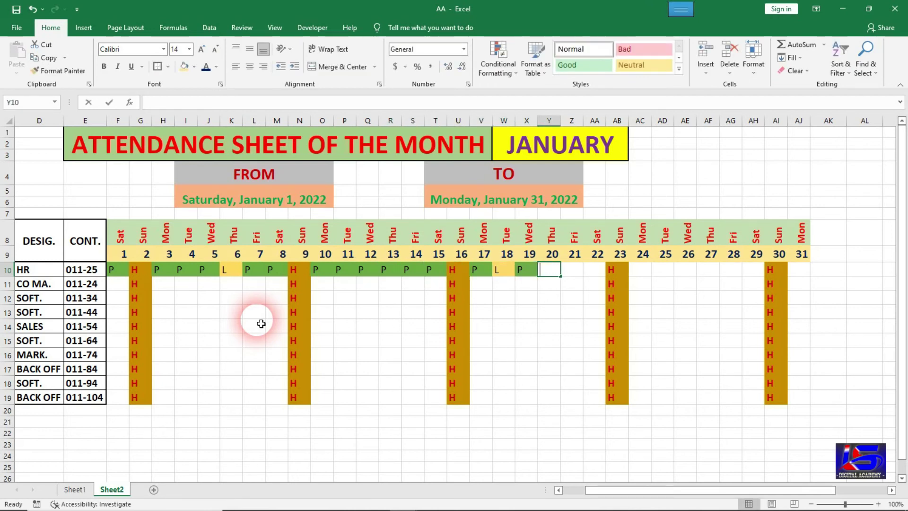
key("BackSpace")
type("P")
key("Tab")
key("Tab")
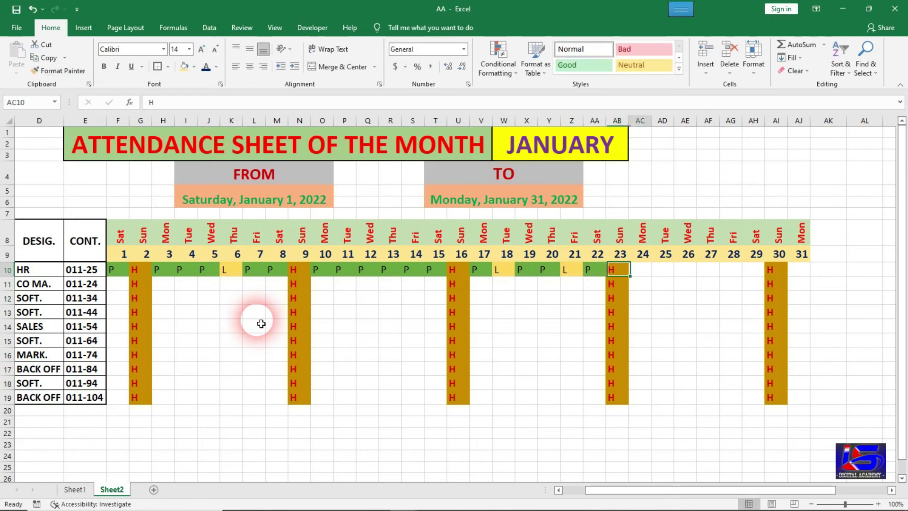
key("Tab")
type("L")
key("Tab")
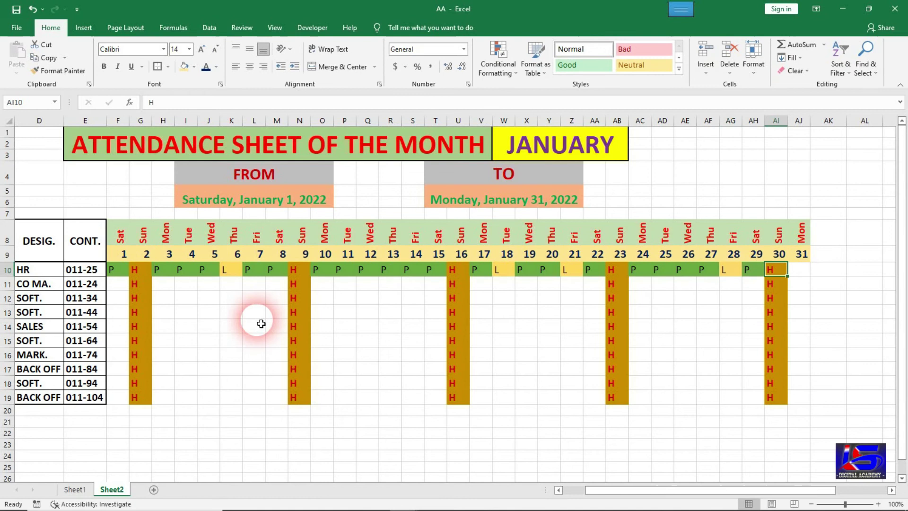
type("P")
key("Return")
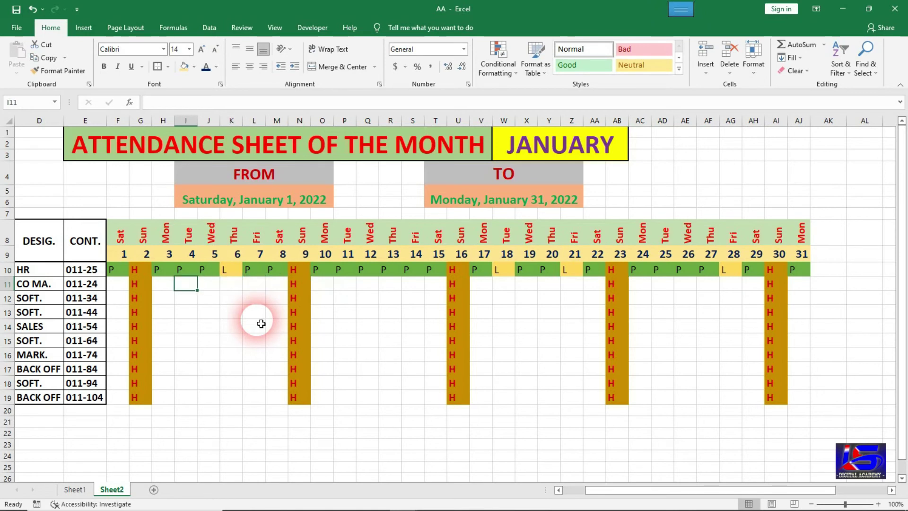
Mark CO MA.'s row 11 with P on day 1 and a leave on day 31.
type("P")
key("Tab")
key("Tab")
type("L")
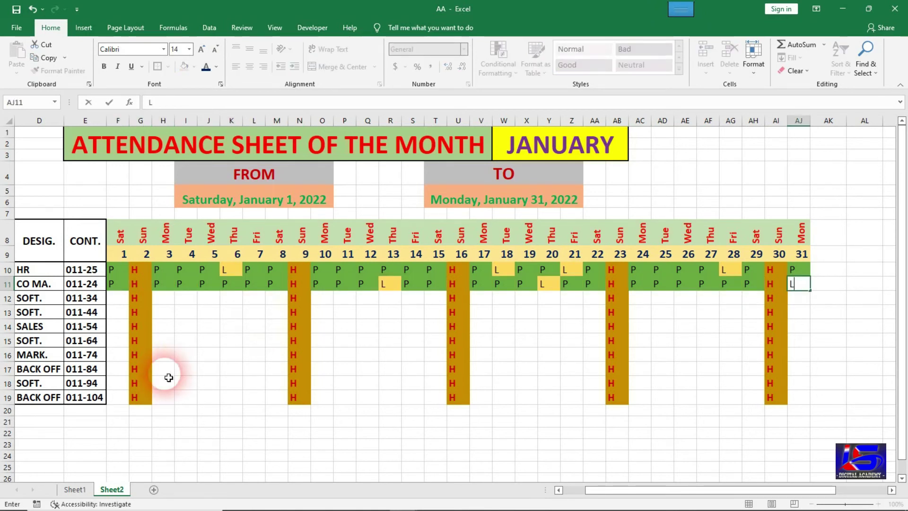
left_click(122, 304)
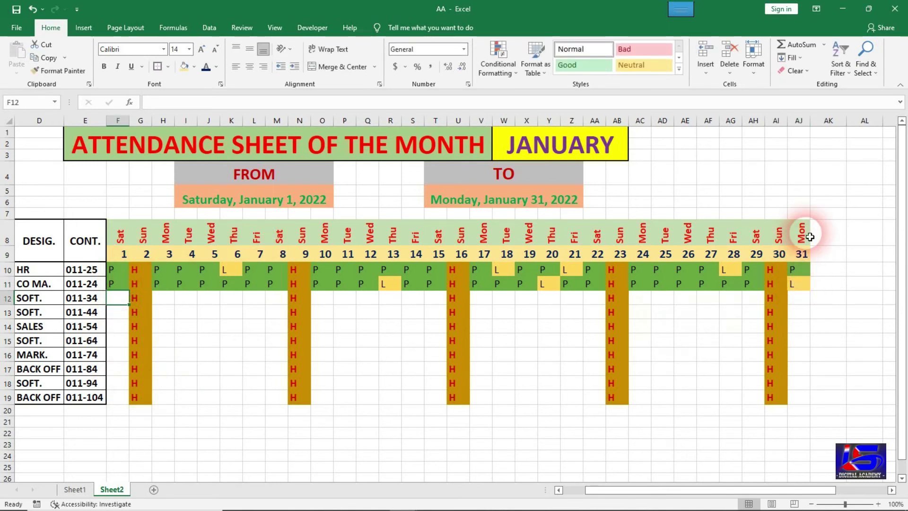
Type the headings PRSENT, ABESENT, HOLIDAY and WORKING DAY into AK8:AN8.
left_click(832, 237)
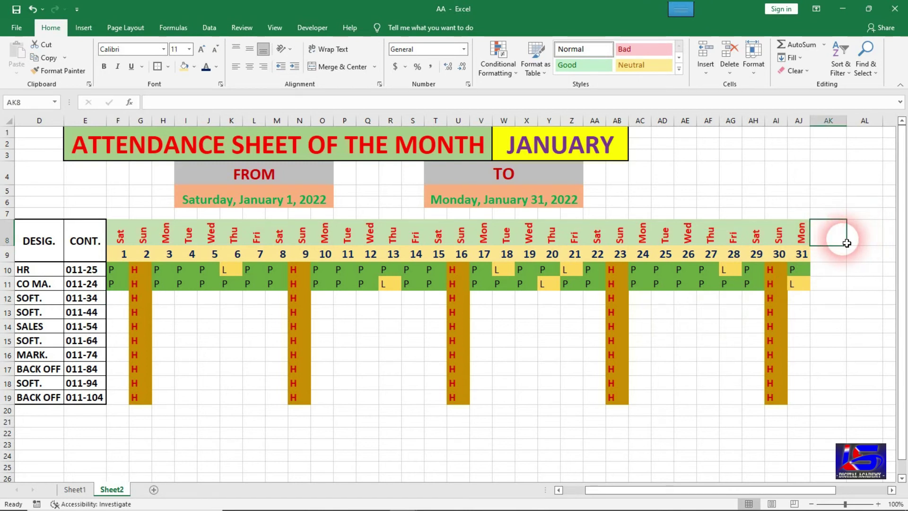
type("PRSENT")
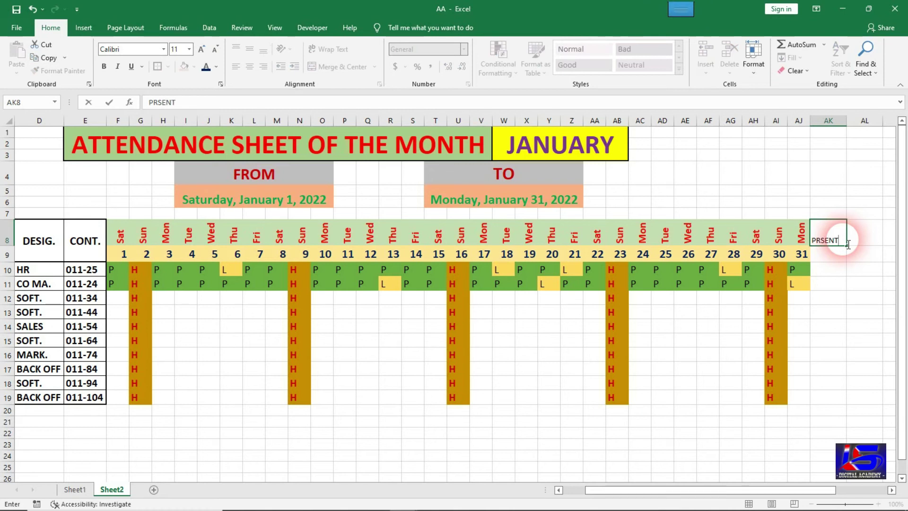
left_click(866, 239)
type("ABESENT")
key("Tab")
type("HO")
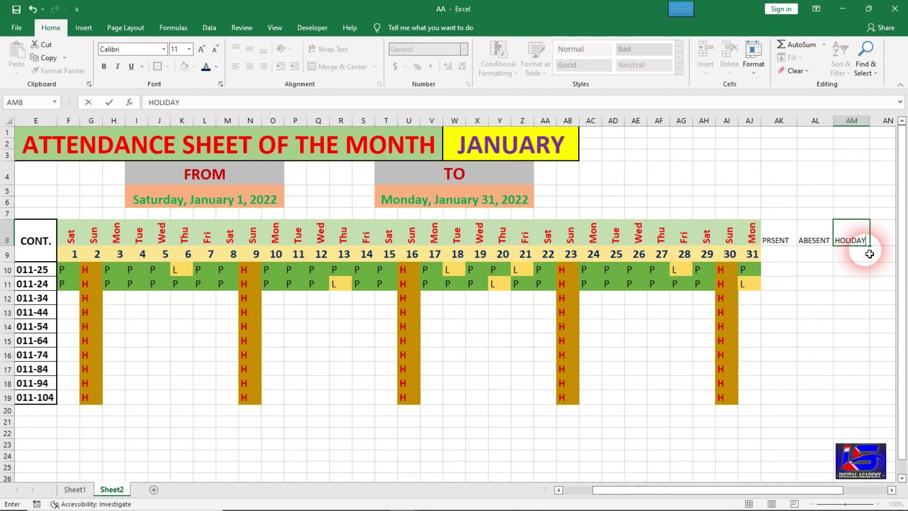
key("Tab")
type("WOR")
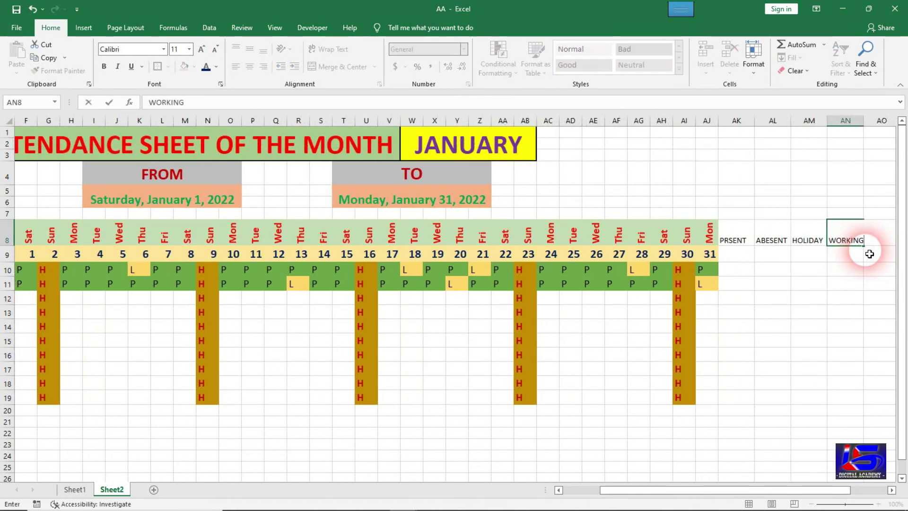
key("Return")
key("Up")
key("Left")
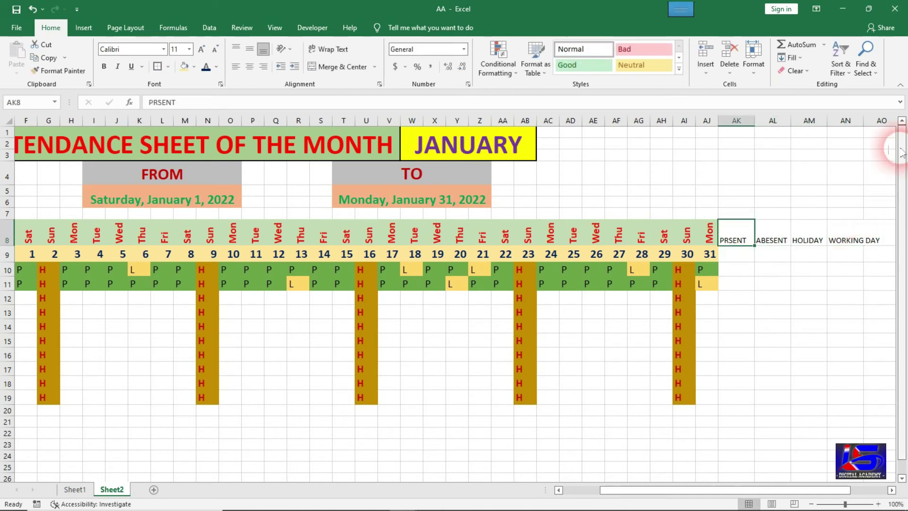
Merge & Center each heading PRSENT, ABESENT, HOLIDAY and WORKING DAY with its row 9 cell.
left_click_drag(744, 237, 748, 256)
left_click(333, 67)
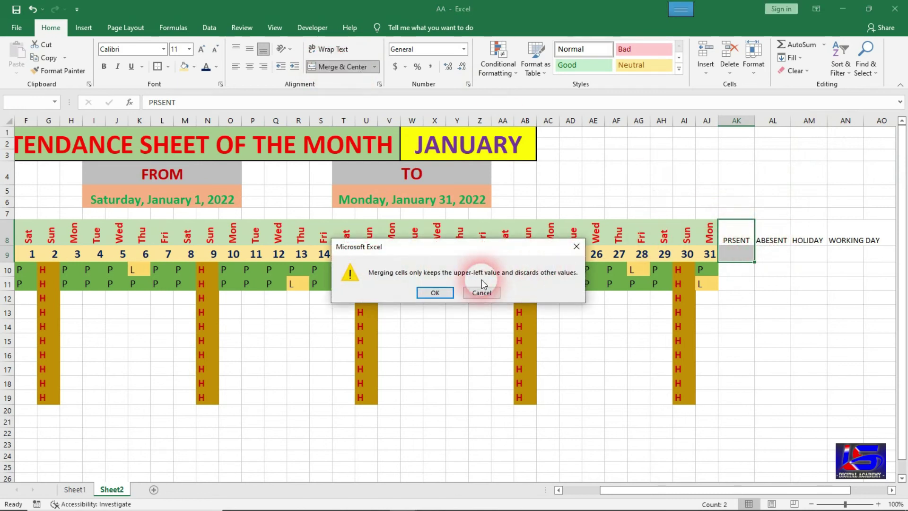
left_click(453, 291)
left_click_drag(772, 237, 773, 255)
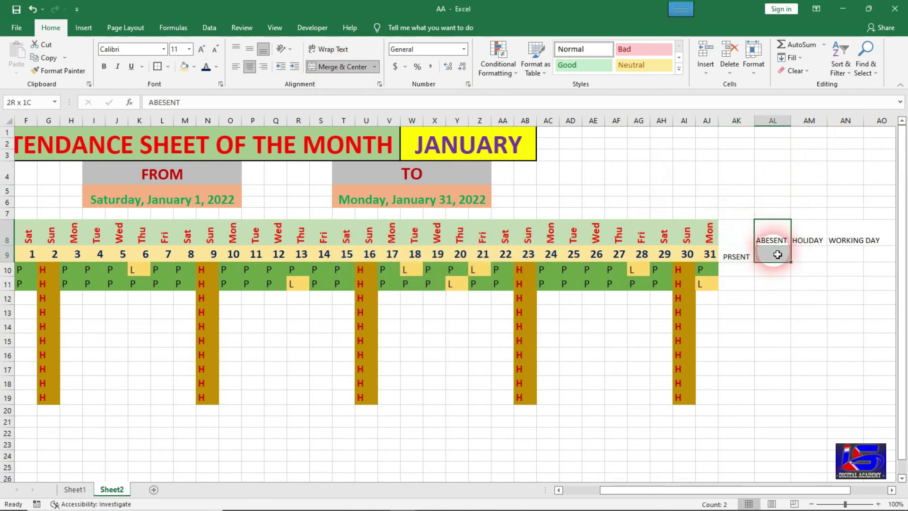
left_click(348, 73)
left_click(454, 292)
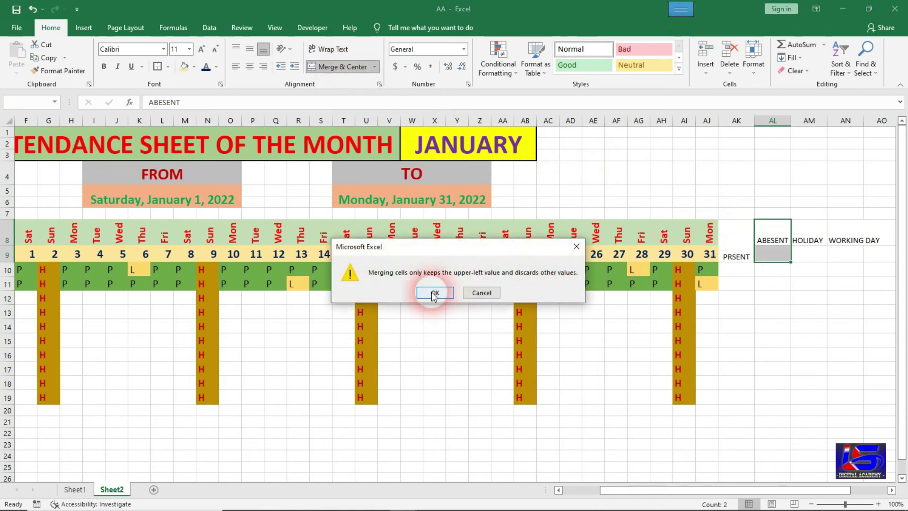
left_click_drag(810, 237, 813, 257)
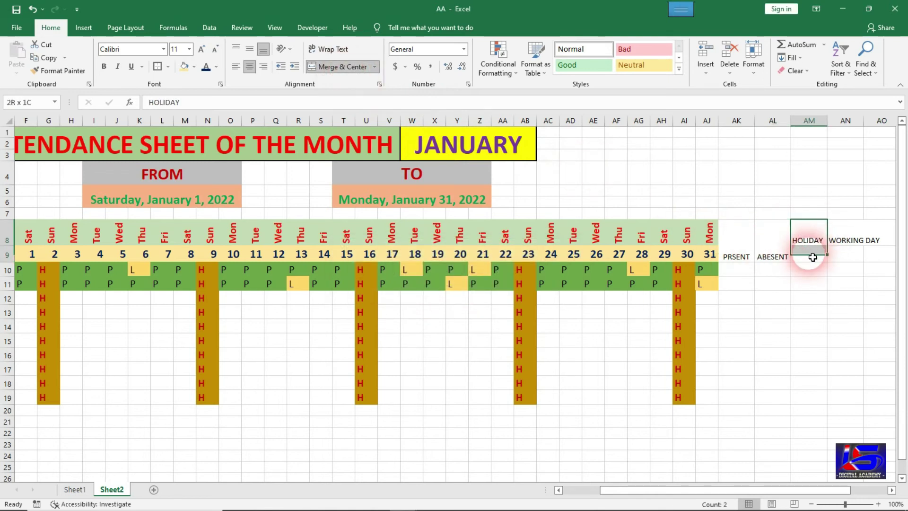
left_click(343, 67)
left_click(418, 292)
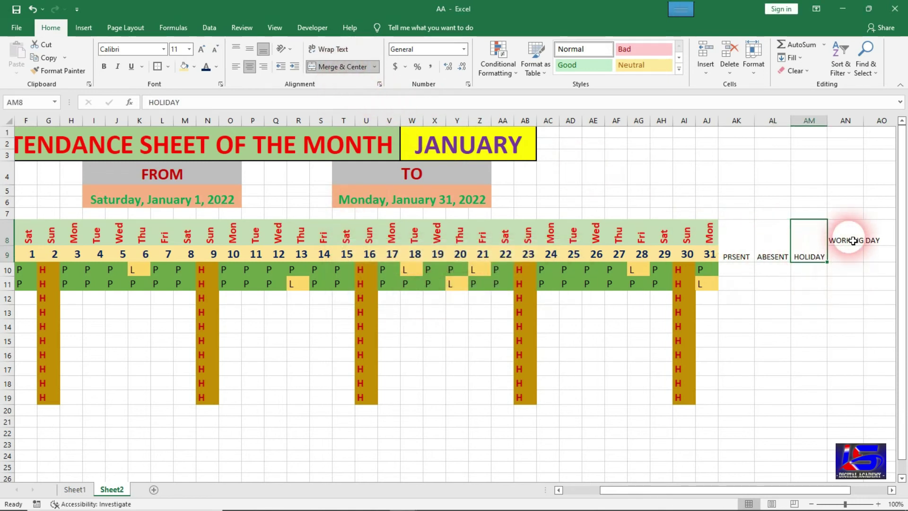
left_click_drag(849, 239, 860, 257)
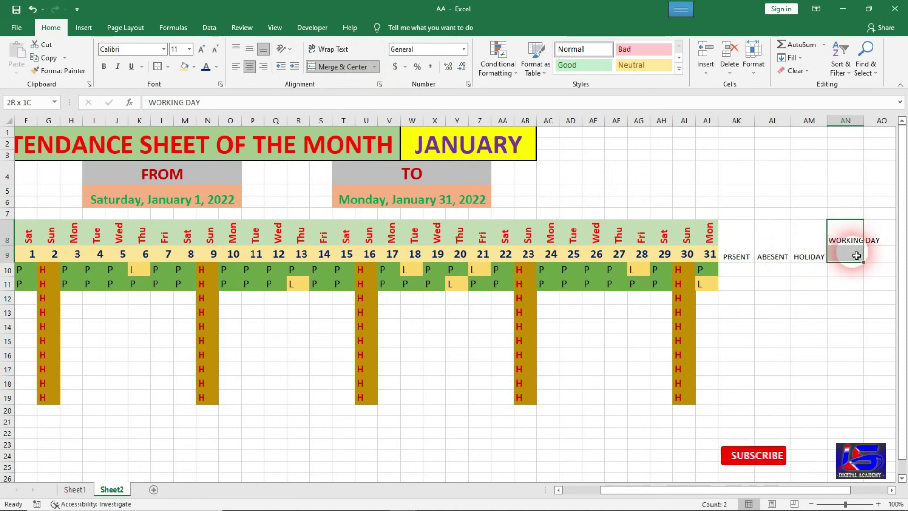
left_click(367, 116)
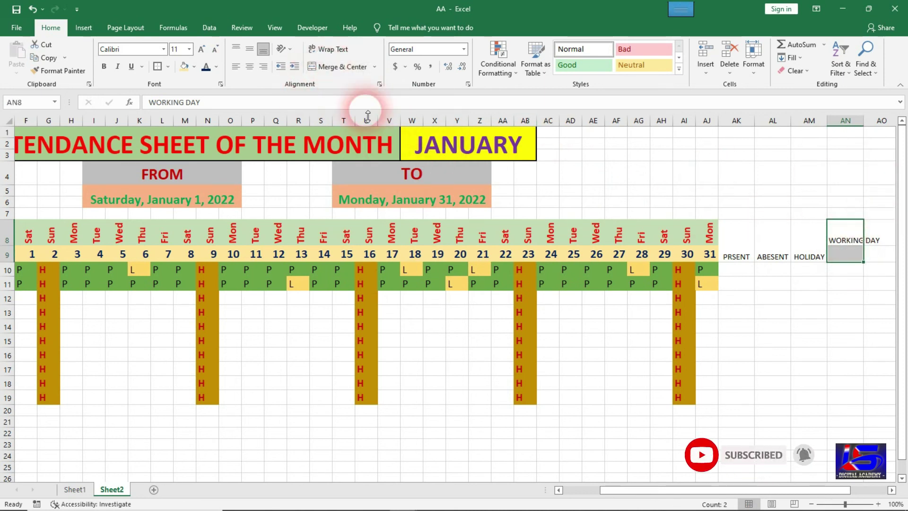
left_click(348, 70)
left_click(432, 293)
Break WORKING DAY onto two lines with Alt+Enter and widen column AN to fit.
left_click(773, 368)
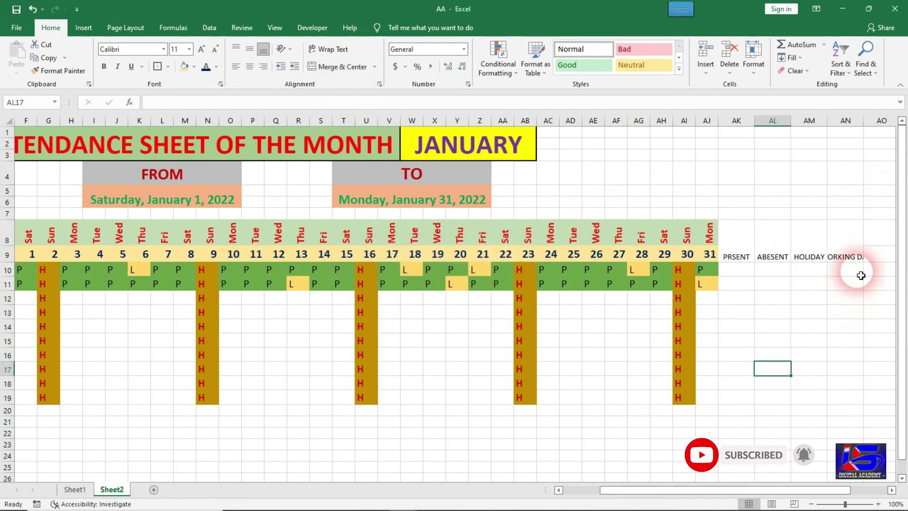
left_click(856, 255)
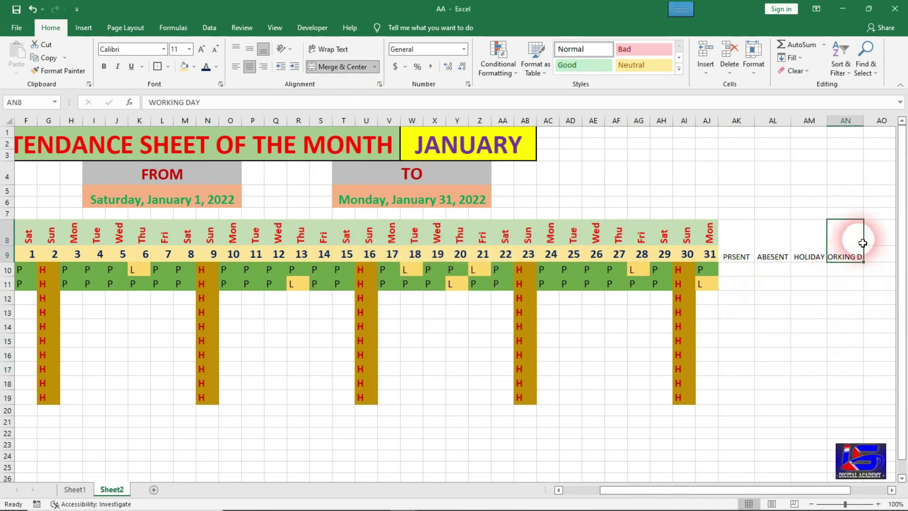
double_click(862, 261)
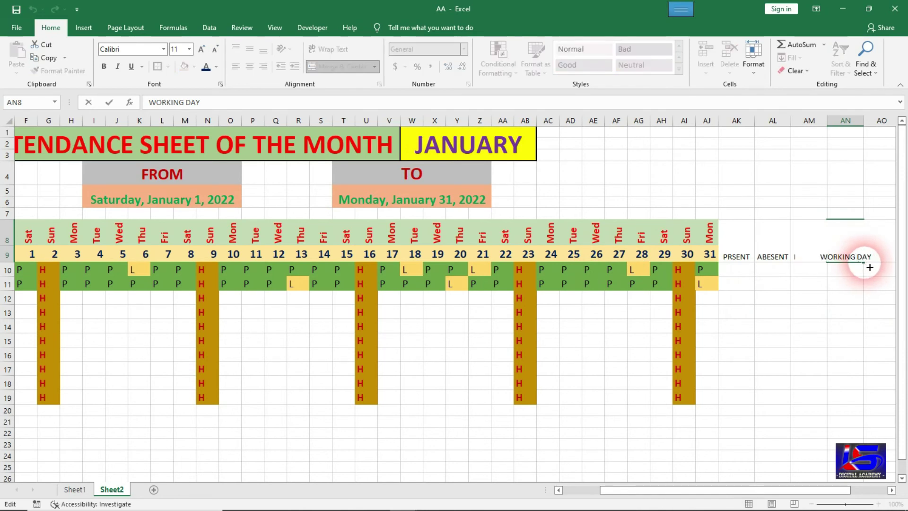
key("alt+Return")
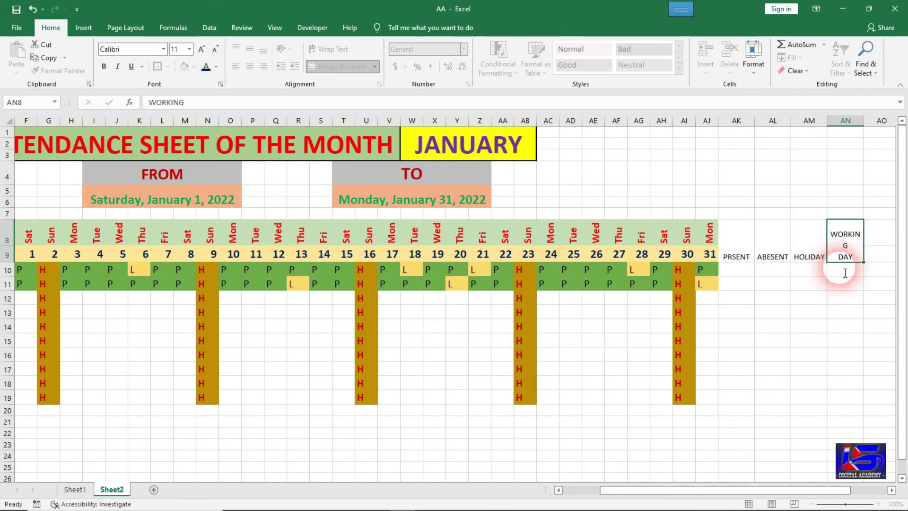
left_click(845, 273)
key("Up")
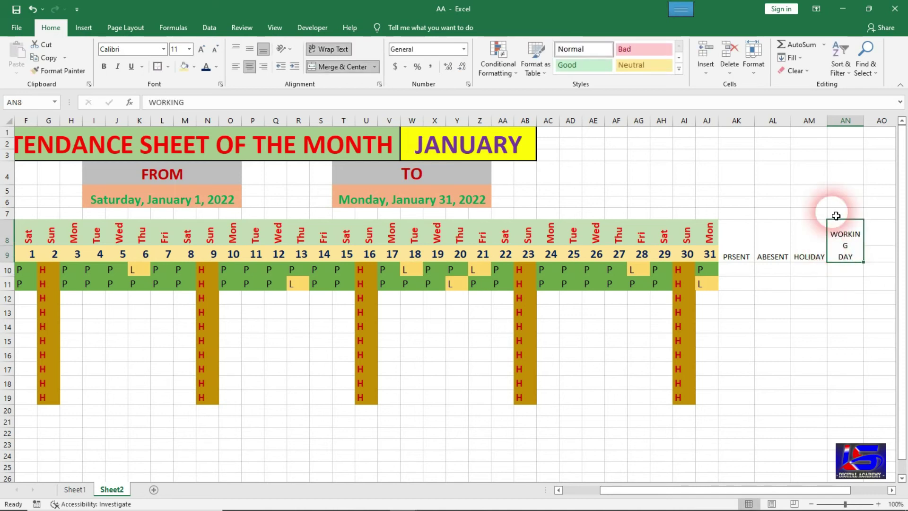
left_click_drag(870, 129, 872, 129)
Center the four summary headings vertically and enlarge their font size.
left_click(741, 241)
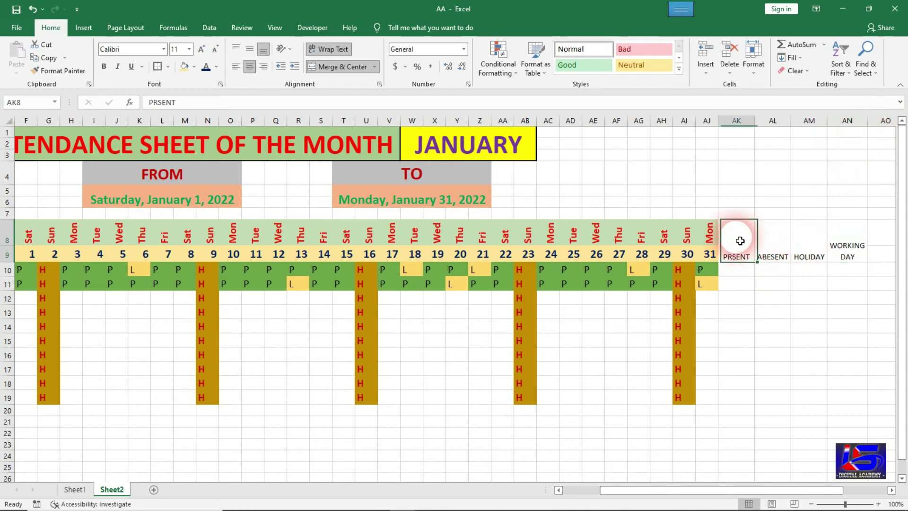
left_click_drag(741, 241, 837, 239)
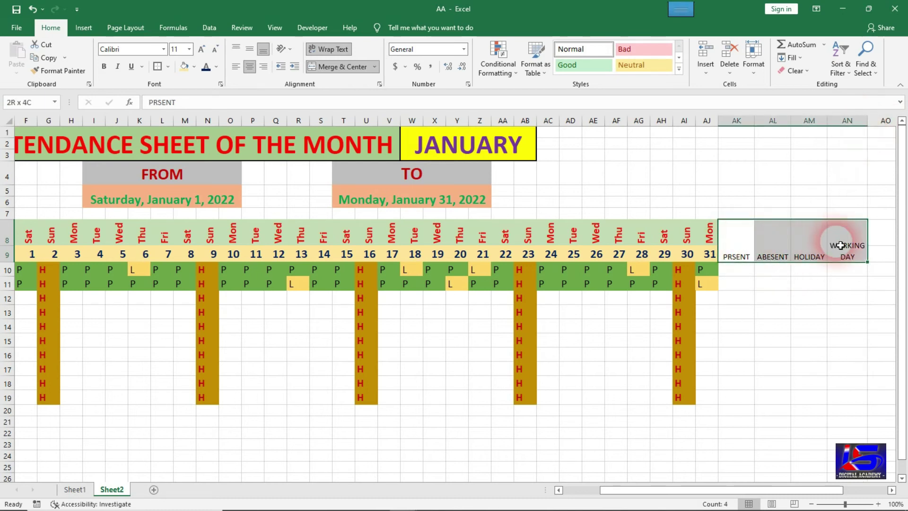
left_click(249, 50)
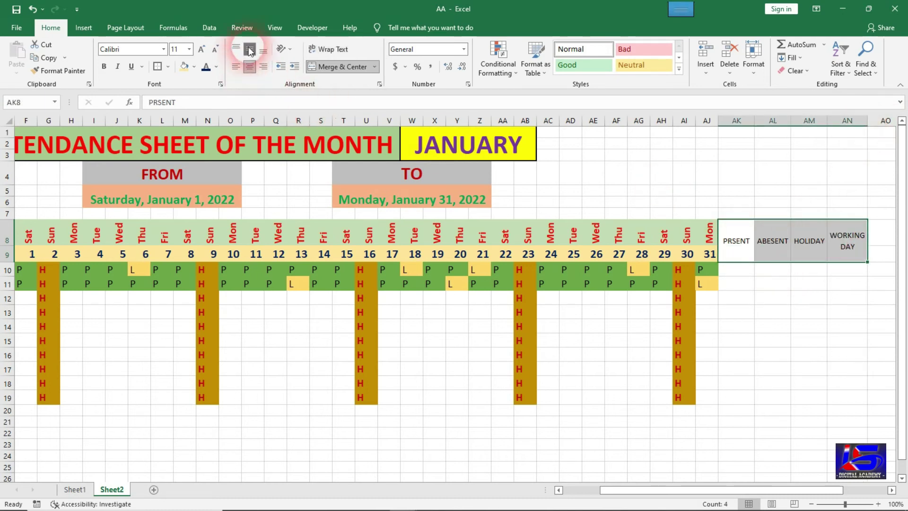
left_click(189, 49)
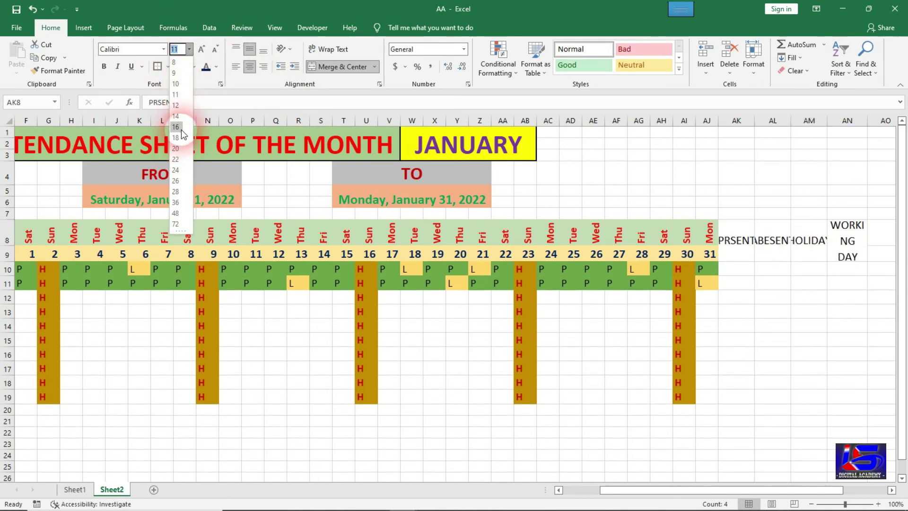
left_click(181, 130)
left_click(724, 325)
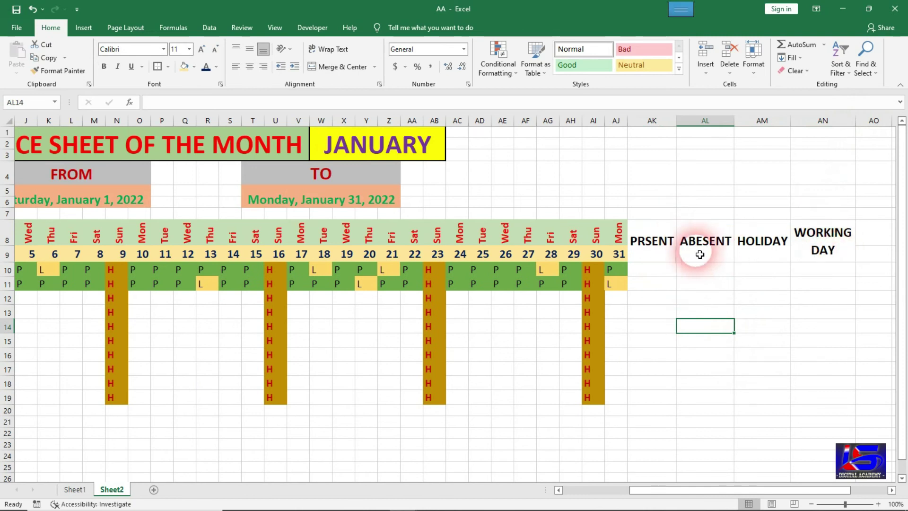
Give AK8:AN9 a blue-grey fill, dark red text, all borders and a thick outside border.
left_click_drag(667, 247, 821, 241)
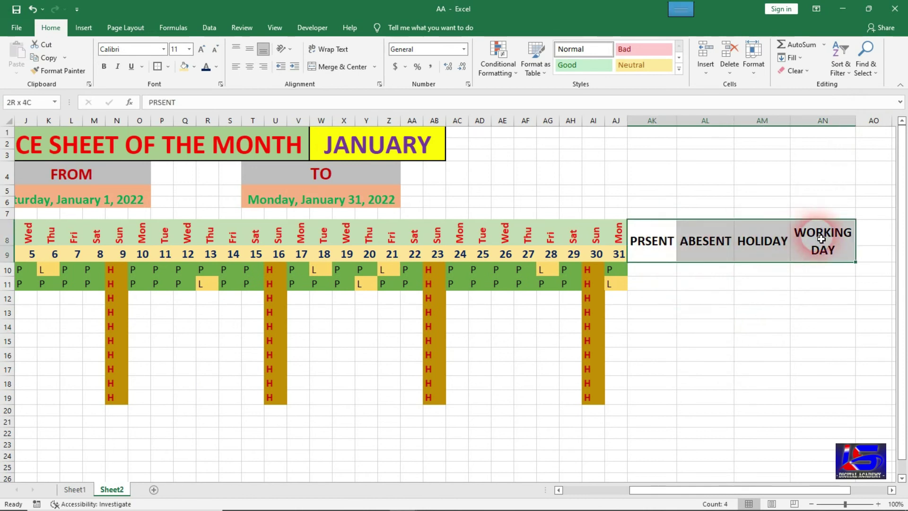
left_click(195, 67)
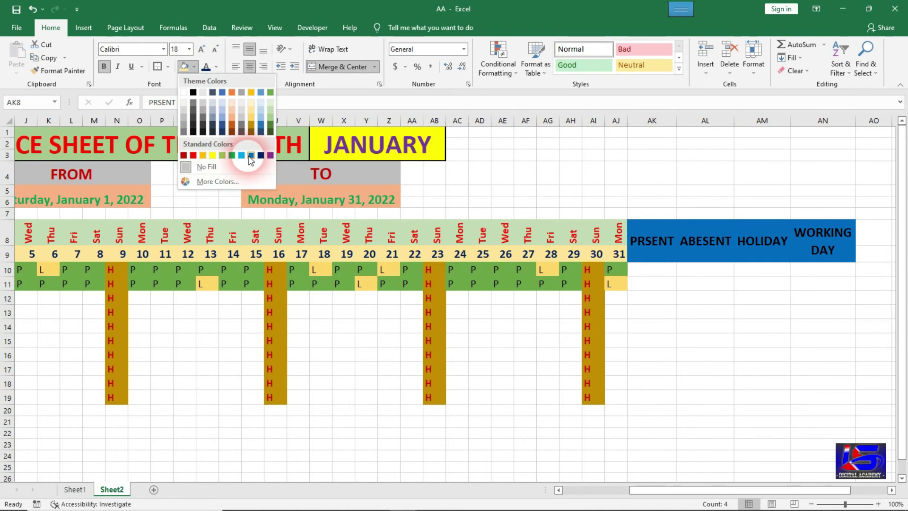
left_click(261, 112)
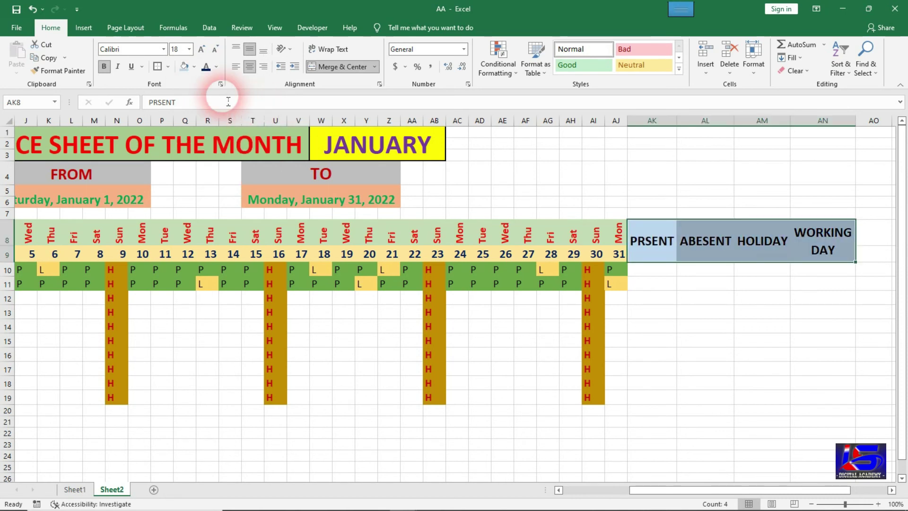
left_click(218, 67)
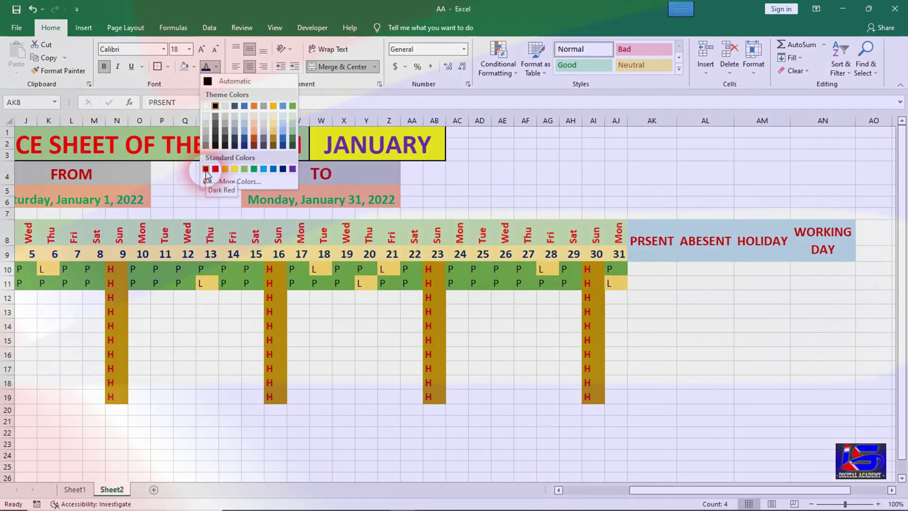
left_click(206, 169)
left_click(168, 67)
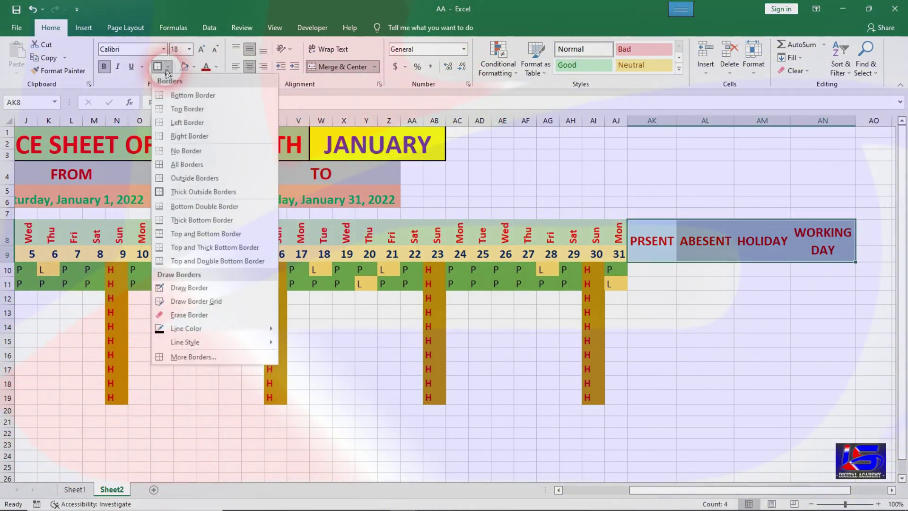
left_click(194, 165)
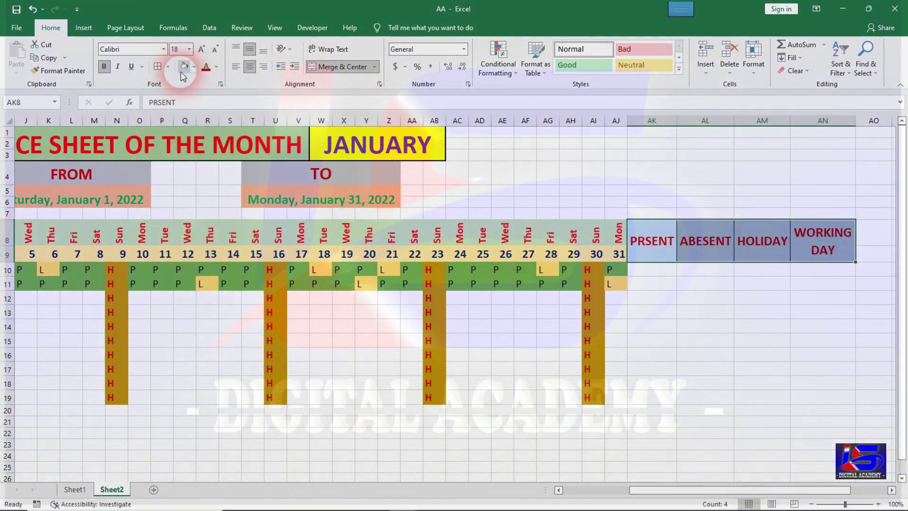
left_click(168, 67)
left_click(193, 186)
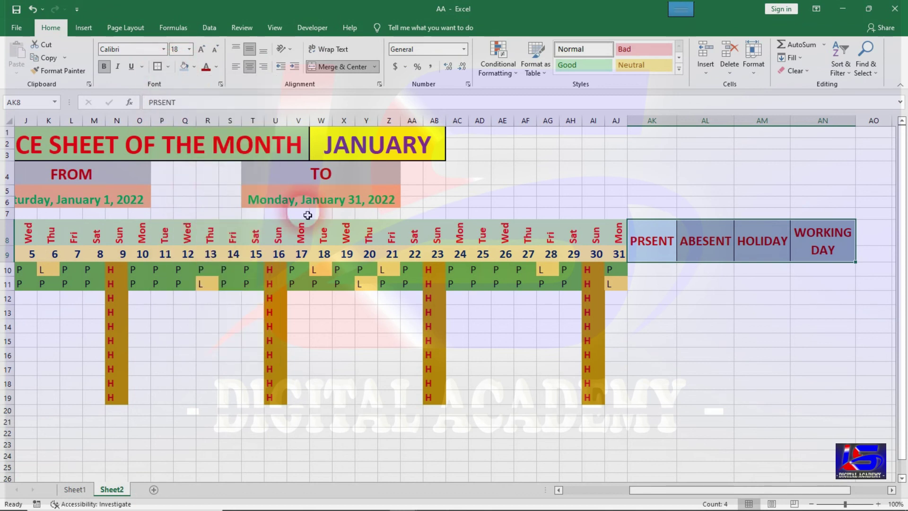
left_click(662, 298)
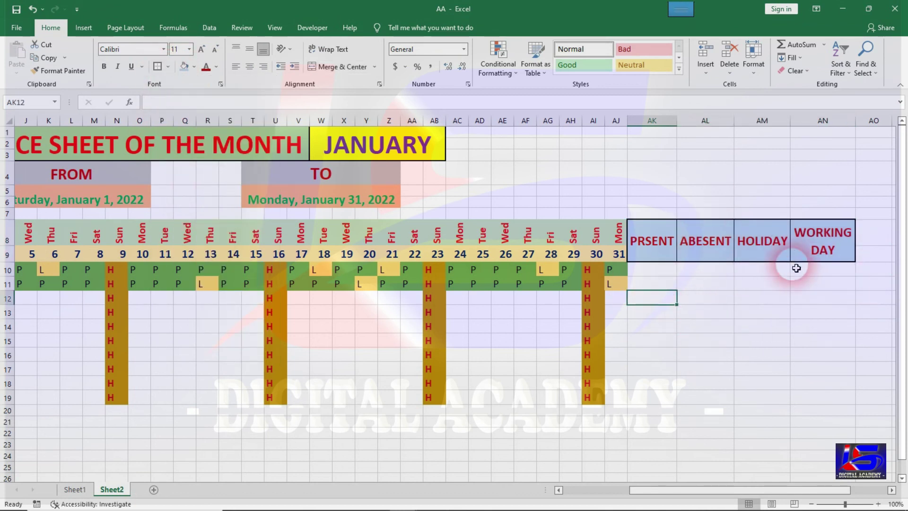
Enter =COUNTIF(F10:AJ10,"P") in AK10, showing 22 present days.
left_click(663, 272)
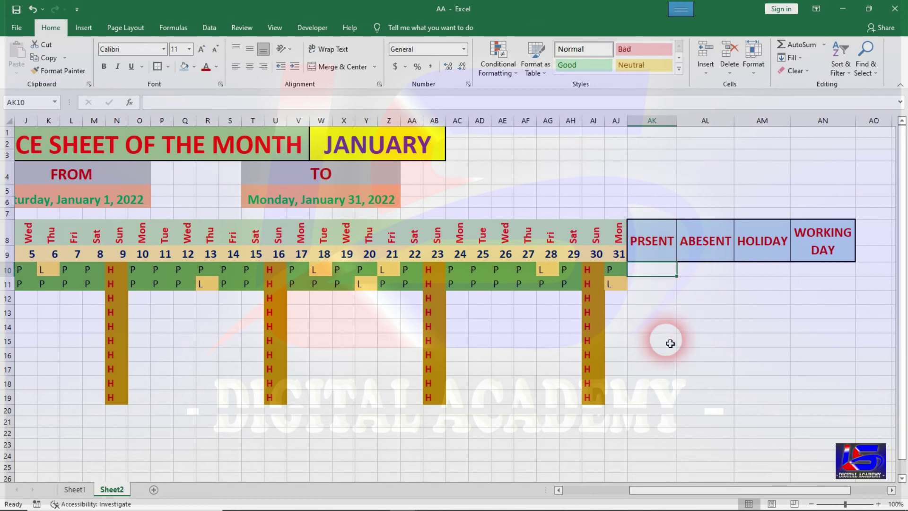
left_click(696, 272)
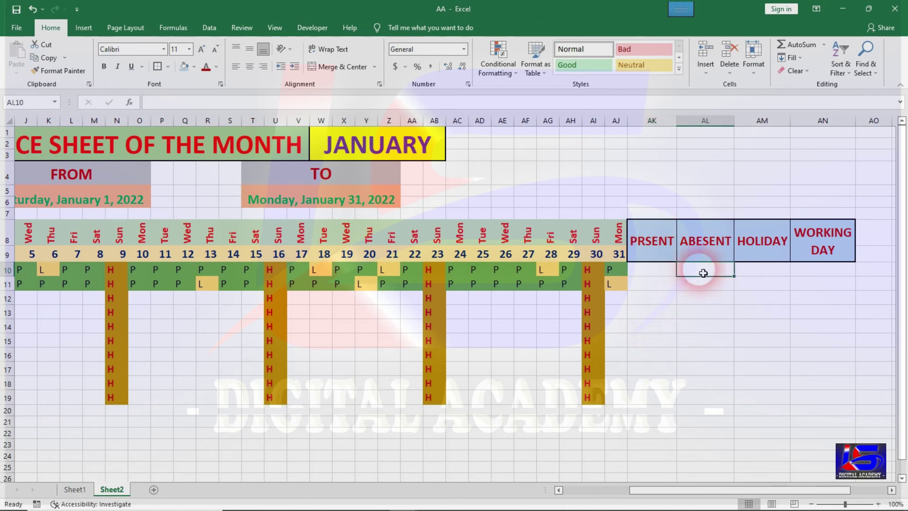
left_click(760, 278)
left_click(822, 277)
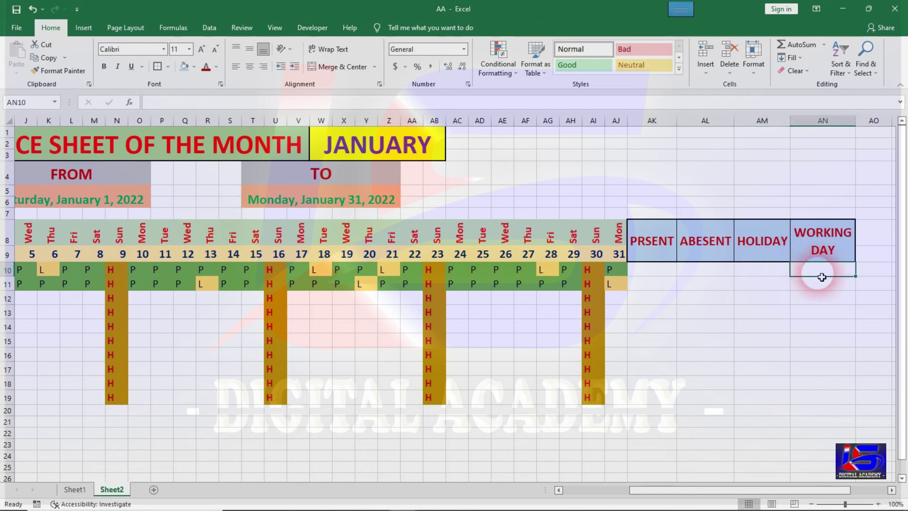
left_click(662, 271)
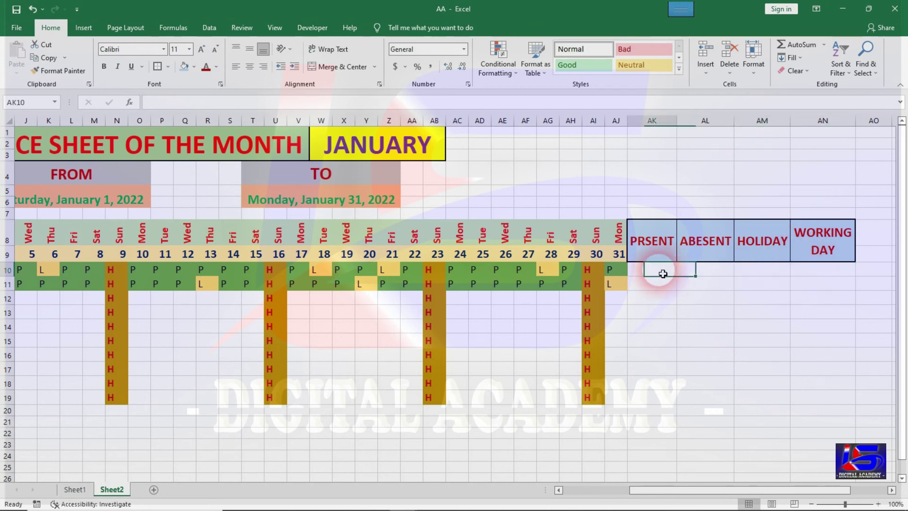
type("=")
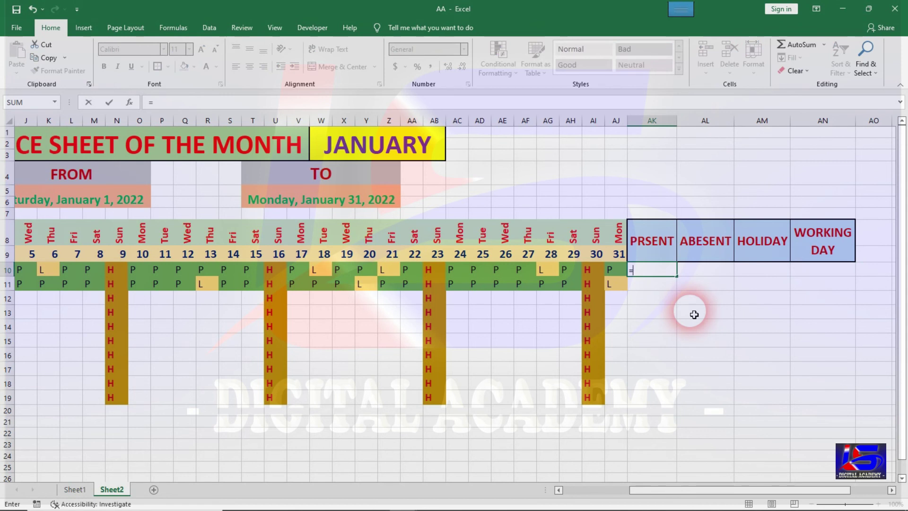
type("CO")
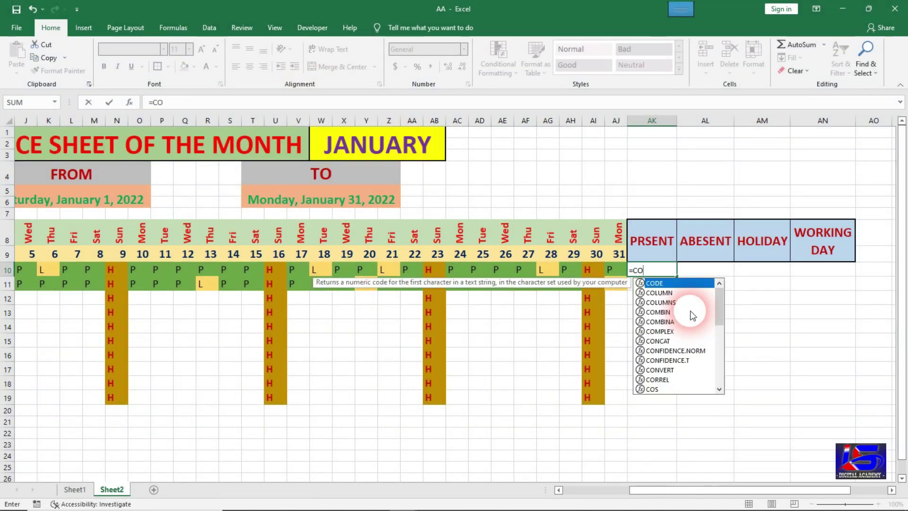
type("UNTIF")
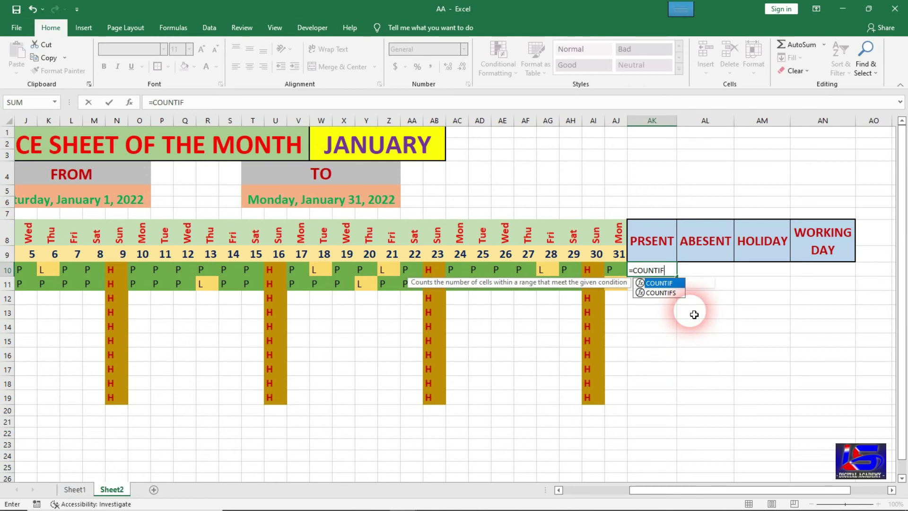
type("(")
left_click_drag(694, 489, 618, 490)
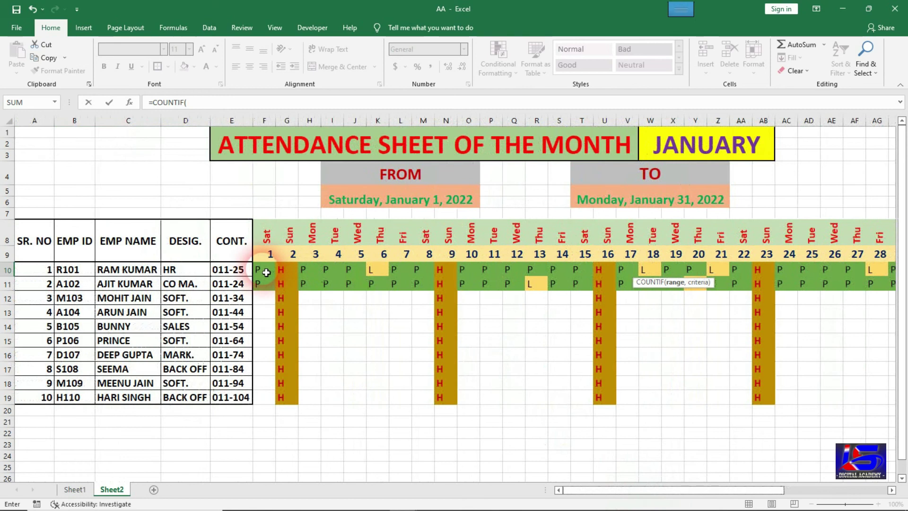
mouse_move(270, 272)
left_mouse_down()
mouse_move(903, 269)
mouse_move(536, 275)
left_mouse_up()
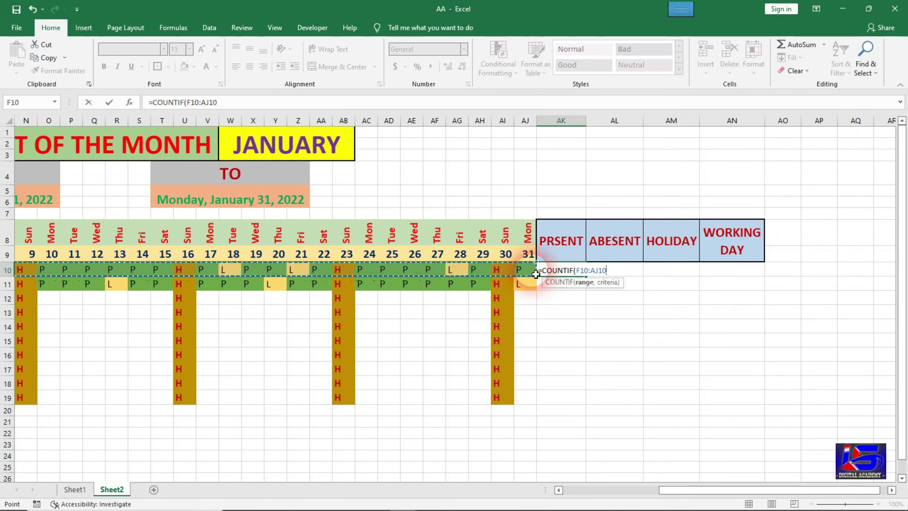
type(",\"P")
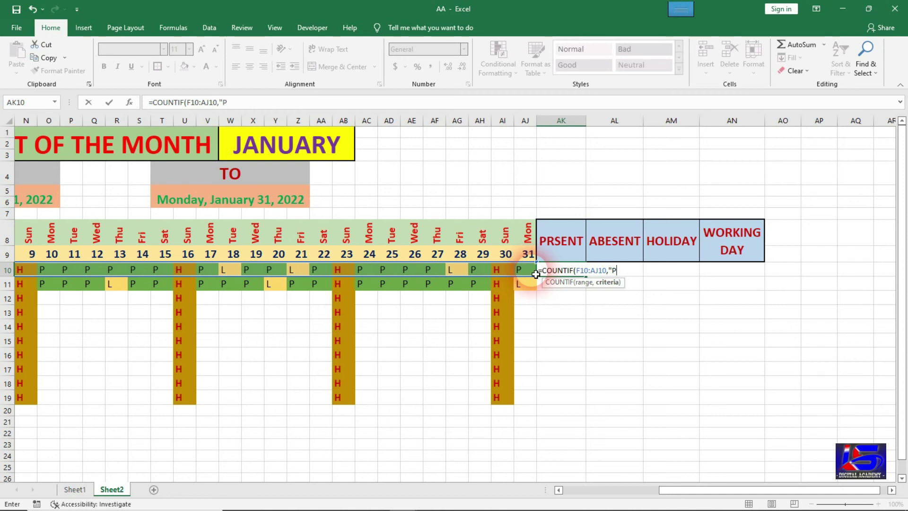
key("Return")
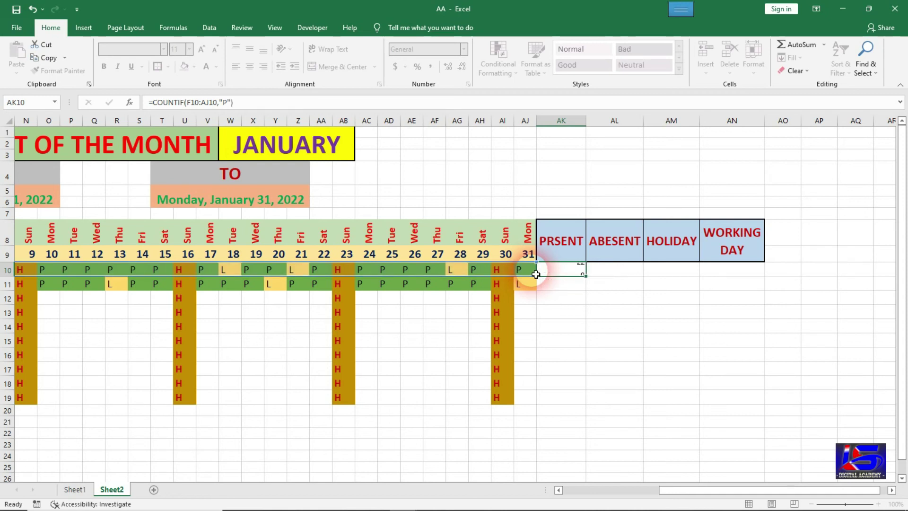
left_click(537, 274)
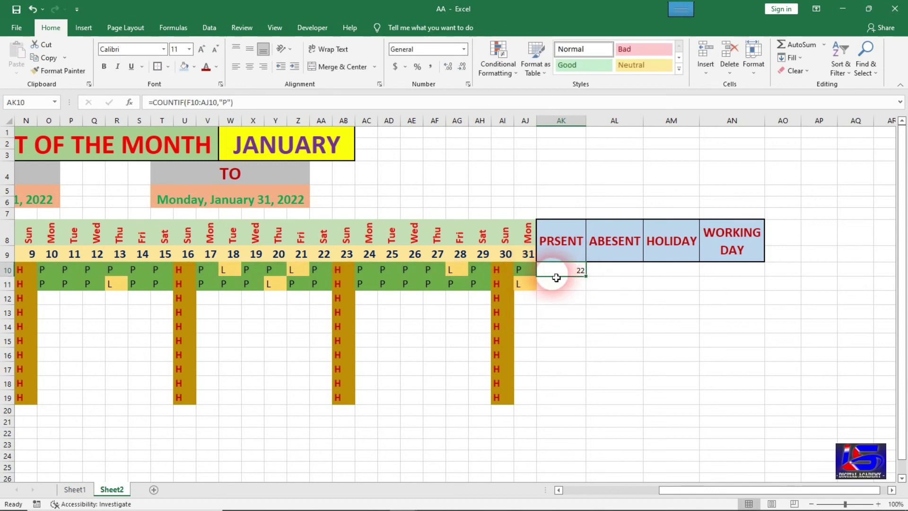
Enter =COUNTIF(F10:AJ10,"L") in AL10, showing 4 absent days.
left_click(616, 277)
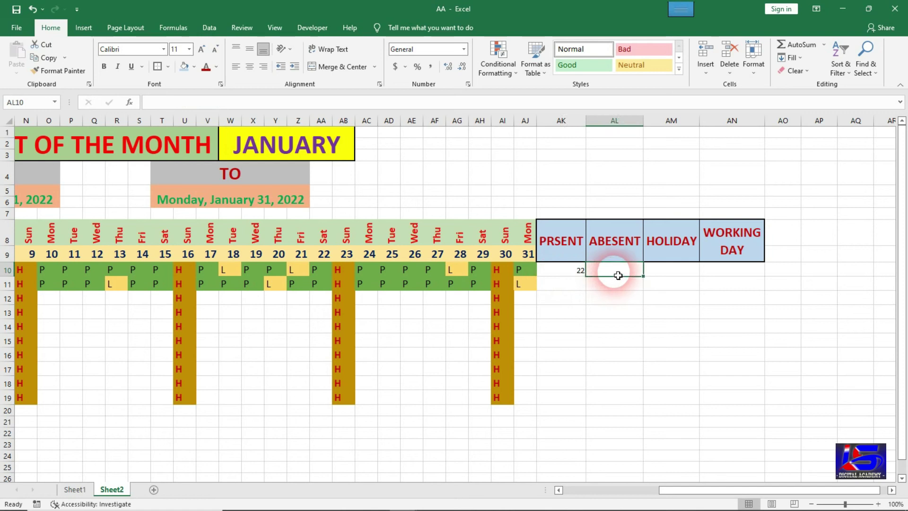
type("=C")
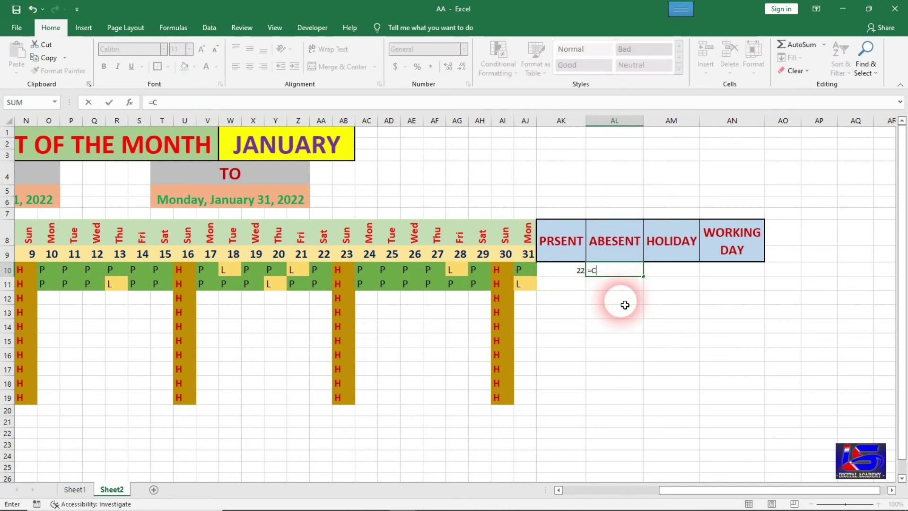
type("OUNTIF(")
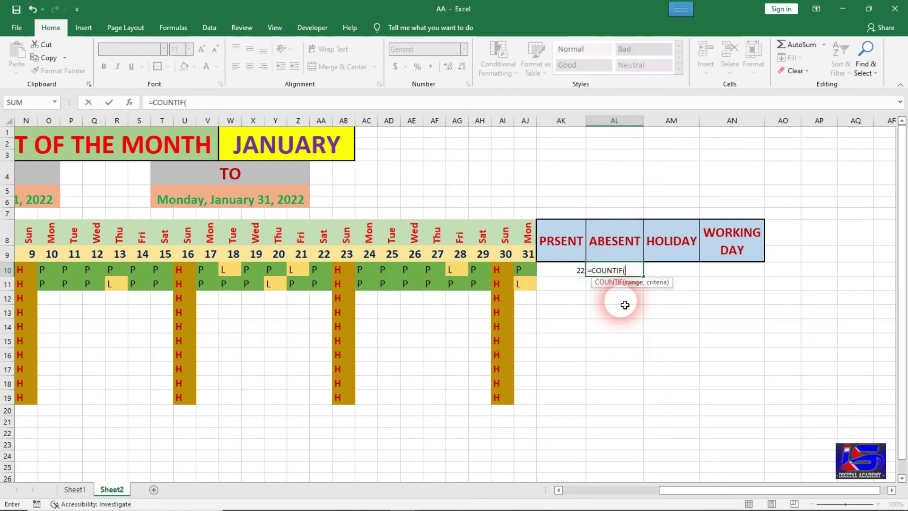
left_click_drag(675, 489, 577, 502)
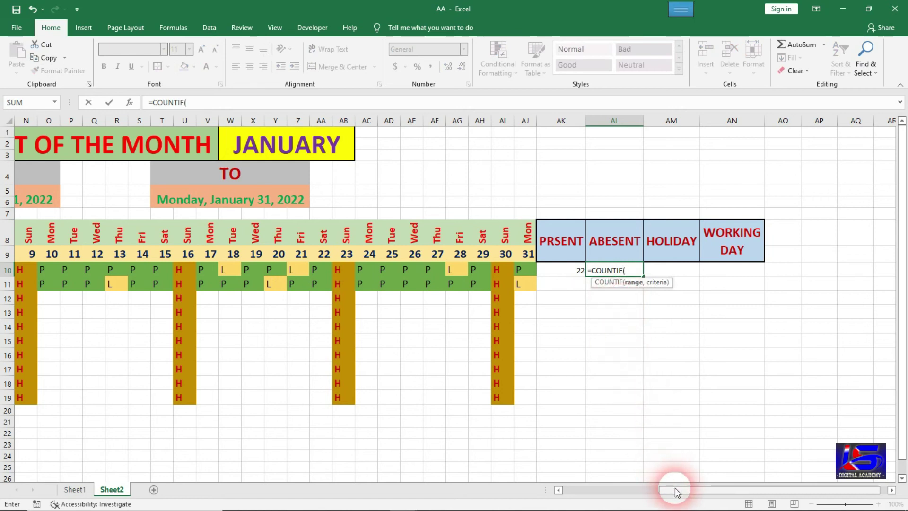
mouse_move(265, 268)
left_mouse_down()
mouse_move(816, 282)
mouse_move(712, 275)
left_mouse_up()
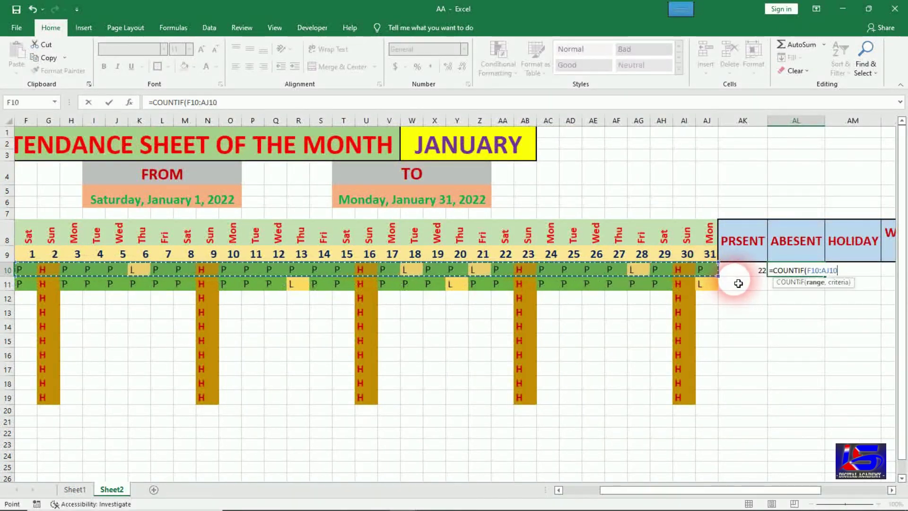
type(",\"L")
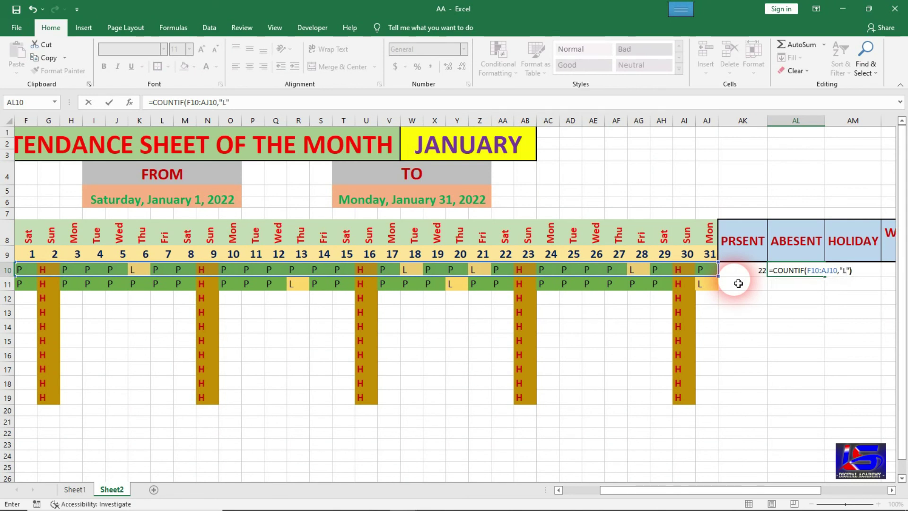
key("Return")
key("Up")
Enter =COUNTIF(F10:AJ10,"H") in AM10, showing 5 holidays.
key("Right")
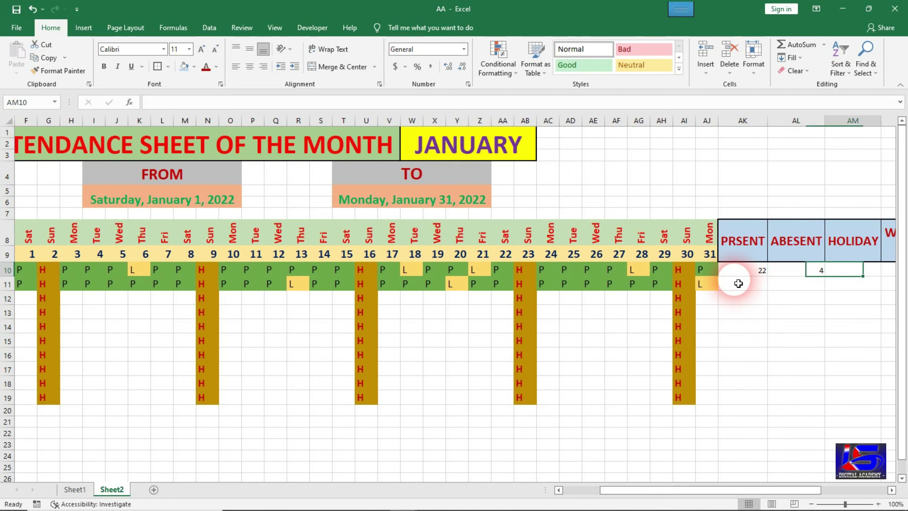
type("=")
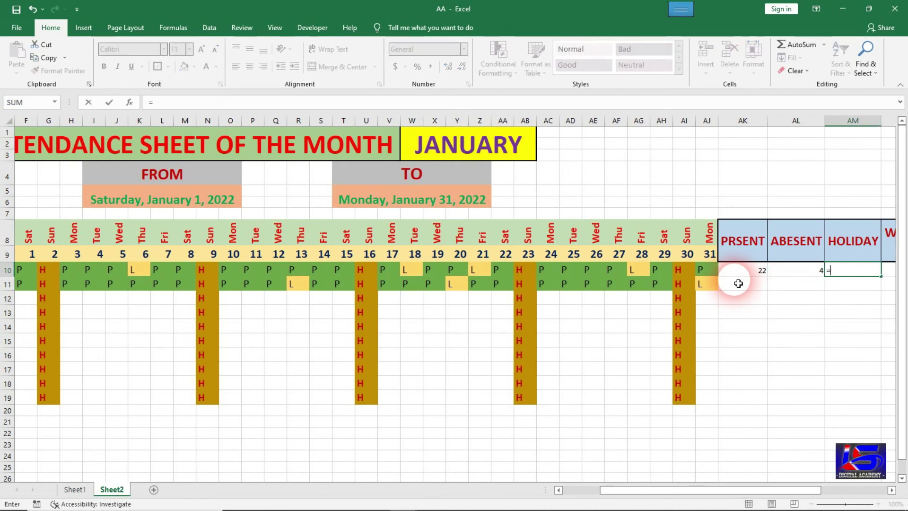
type("COUNTIF(")
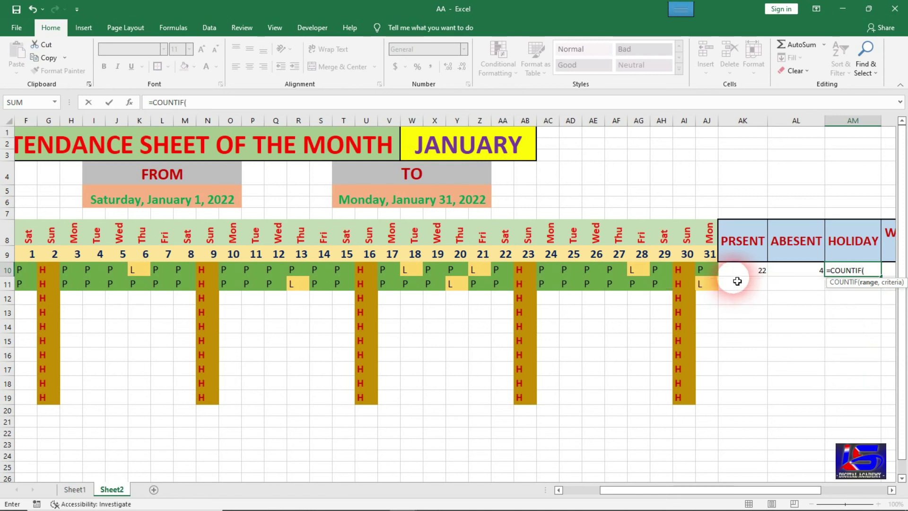
left_click_drag(625, 491, 582, 491)
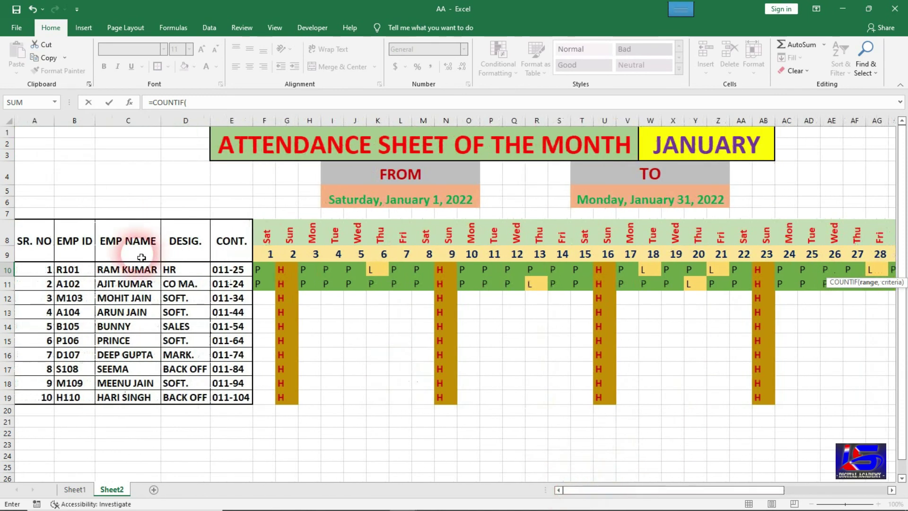
left_click_drag(259, 269, 785, 269)
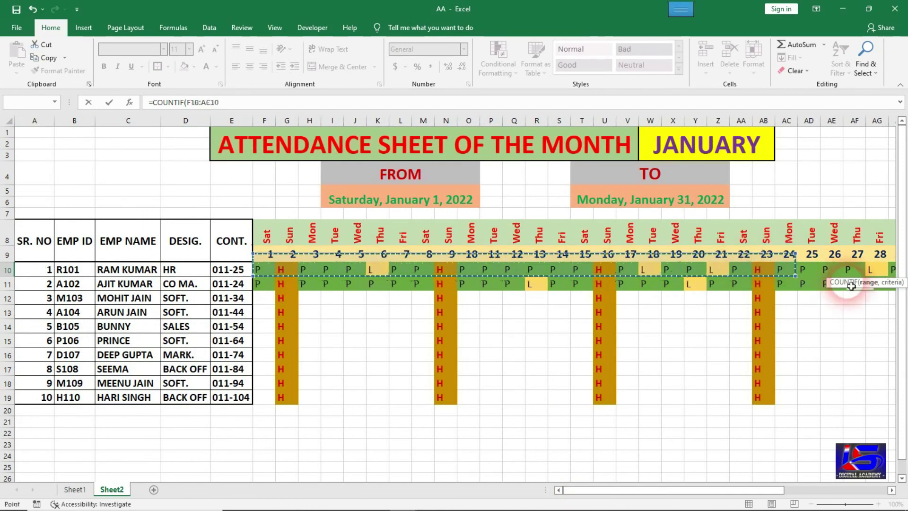
left_click_drag(852, 286, 713, 277)
type(",\"H")
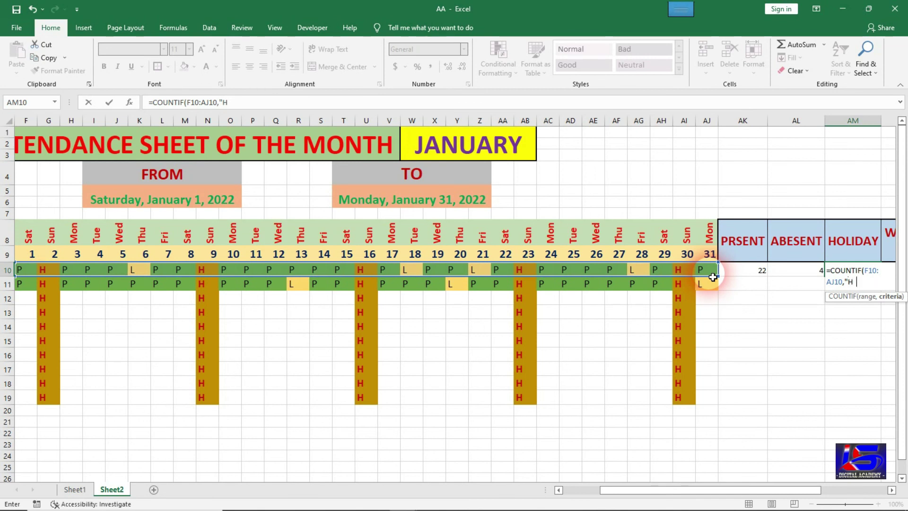
key("Return")
key("Up")
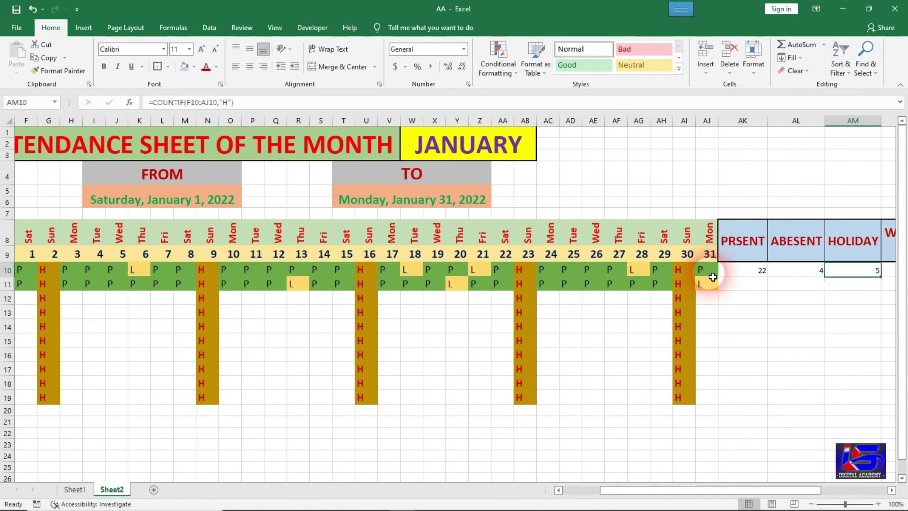
key("Right")
key("Left")
key("Left")
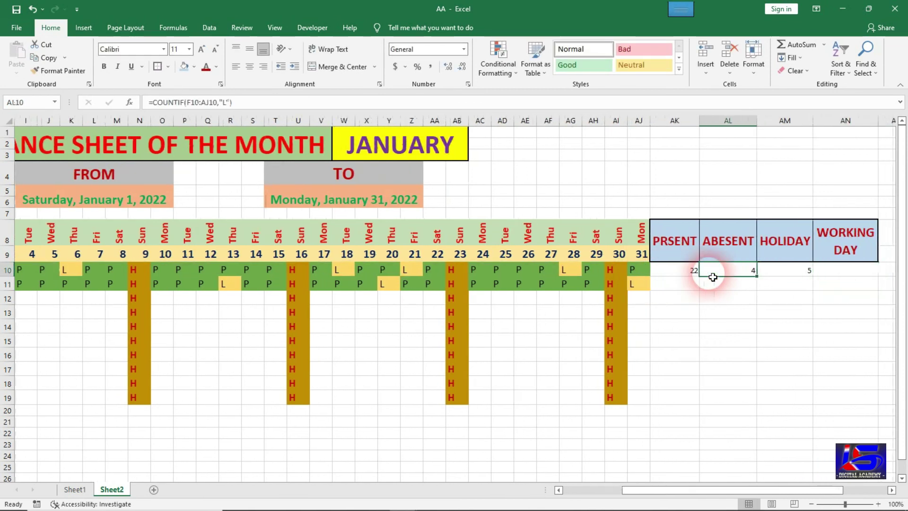
Review the three count formulas, then enter =22+5 in AN10 for 27 working days.
left_click(677, 269)
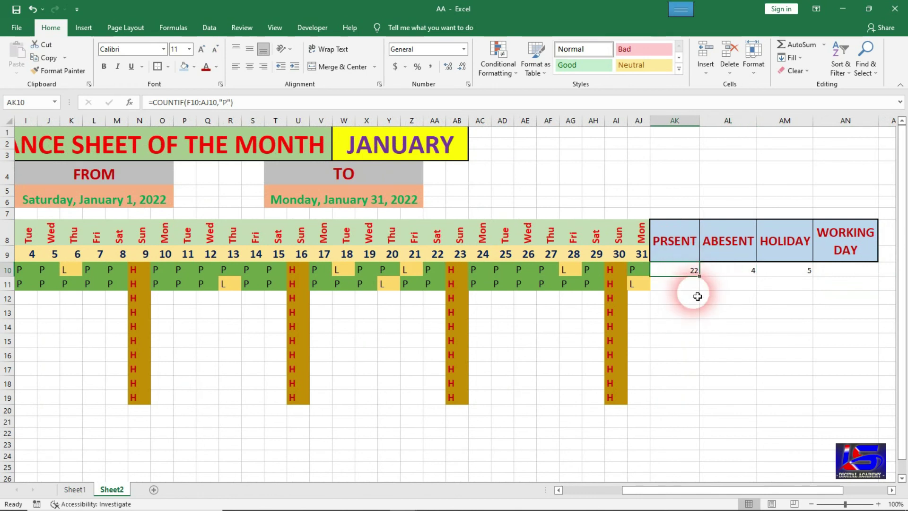
left_click(732, 273)
left_click(794, 279)
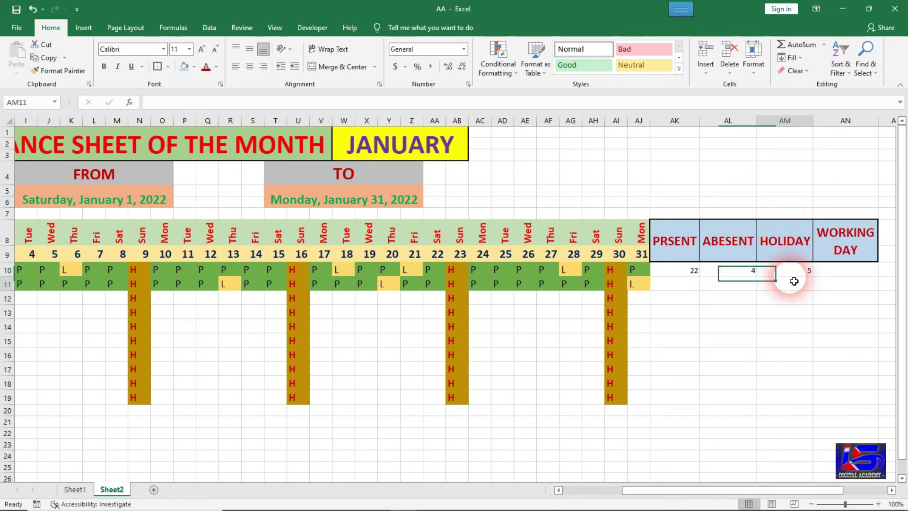
left_click(791, 271)
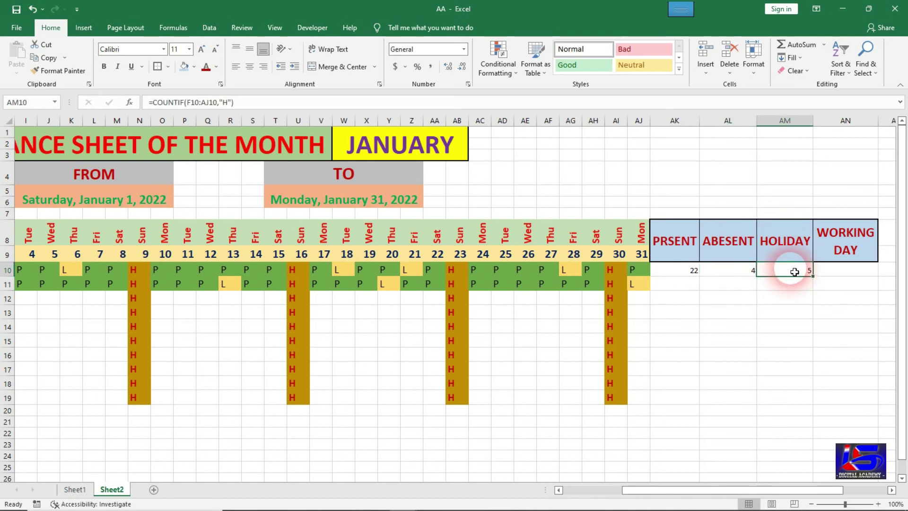
left_click(851, 280)
left_click(840, 270)
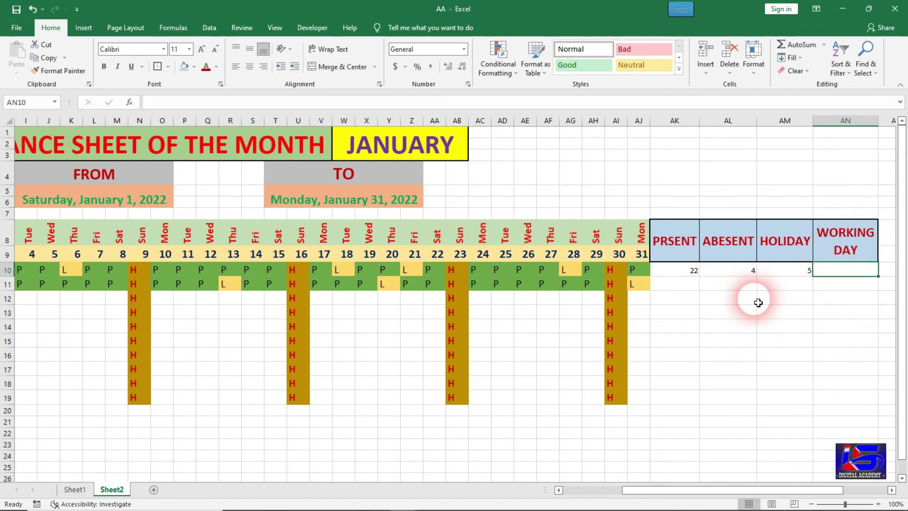
type("=22+5")
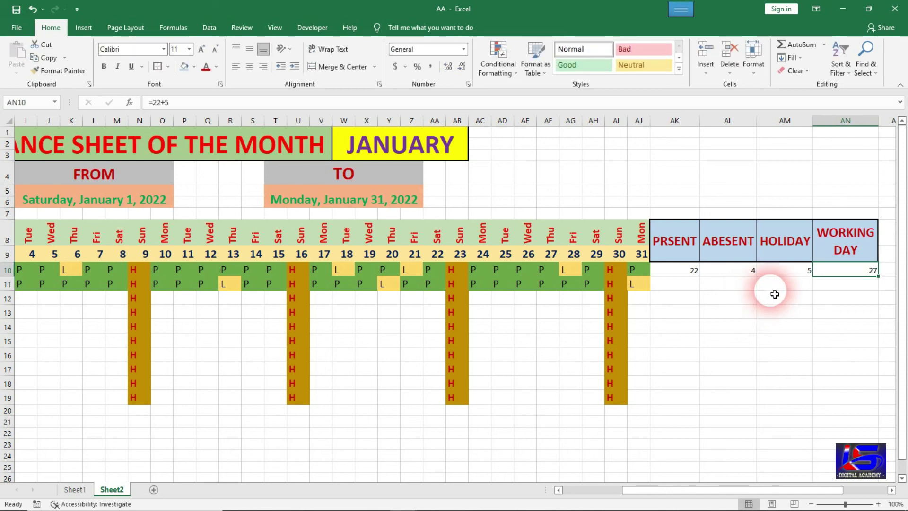
left_click(694, 288)
left_click(683, 300)
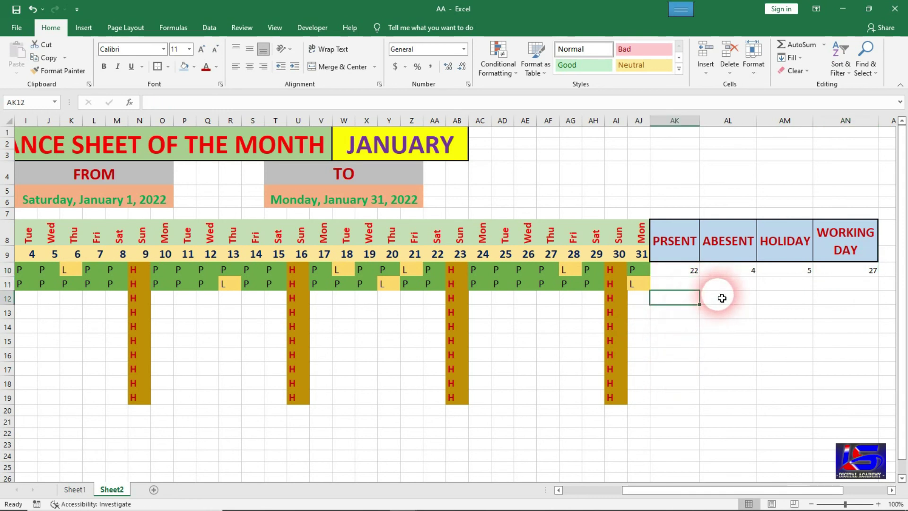
Fill the Present, Absent and Holiday formulas down to row 11 (23, 3, 5).
left_click(690, 270)
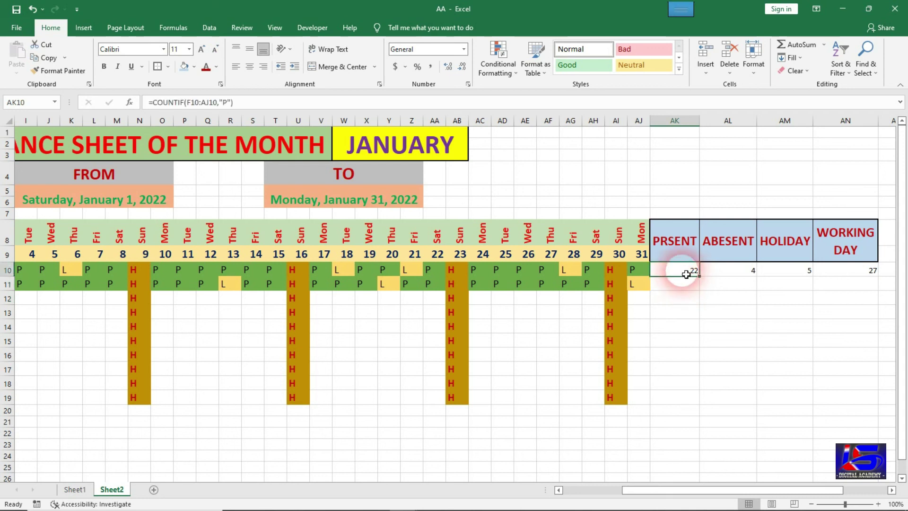
left_click_drag(705, 290, 757, 290)
left_click(724, 285)
left_click(742, 274)
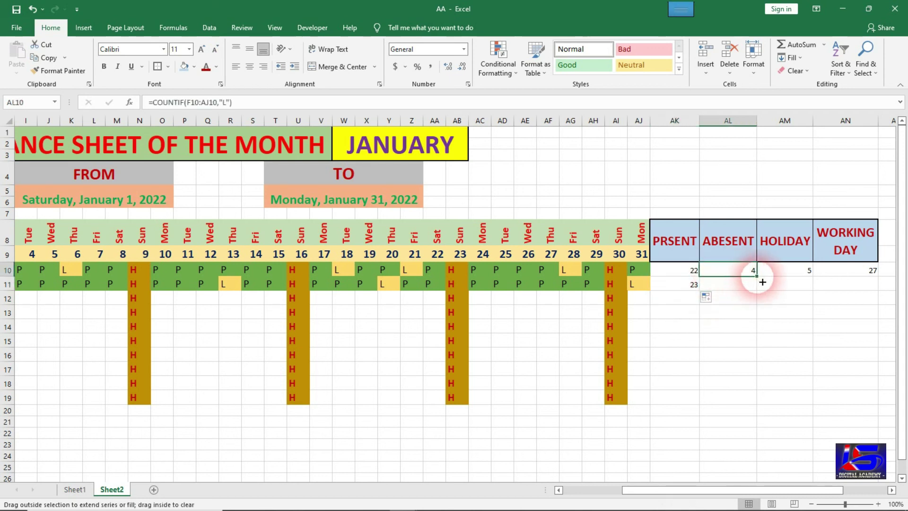
left_click(788, 279)
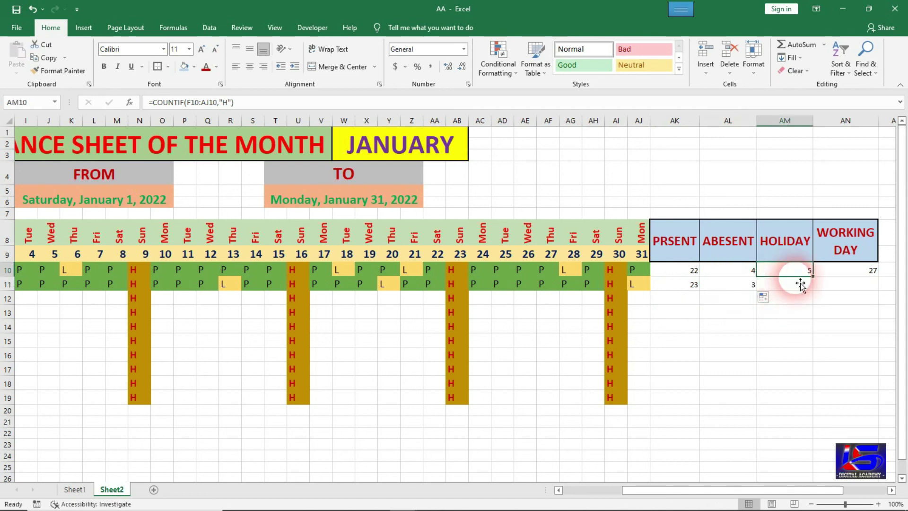
left_click_drag(813, 290, 819, 296)
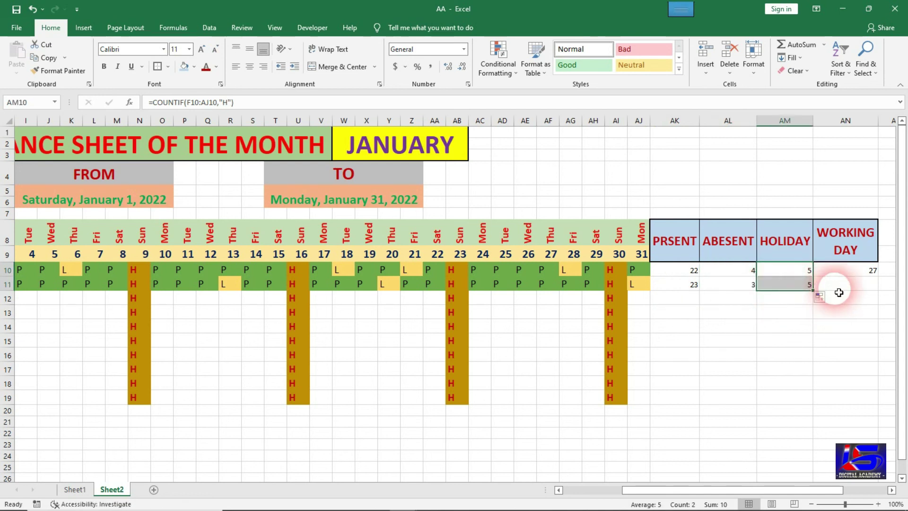
Copy the Working Day total down to row 11, then clear AN10:AN11.
left_click(846, 283)
left_click(846, 270)
left_click_drag(878, 276, 878, 290)
left_click(862, 285)
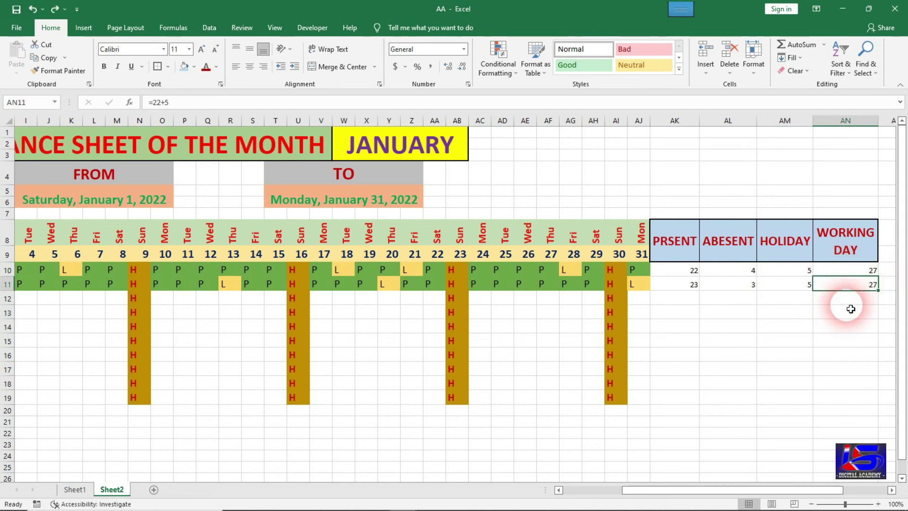
left_click_drag(859, 272, 856, 284)
left_click(845, 297)
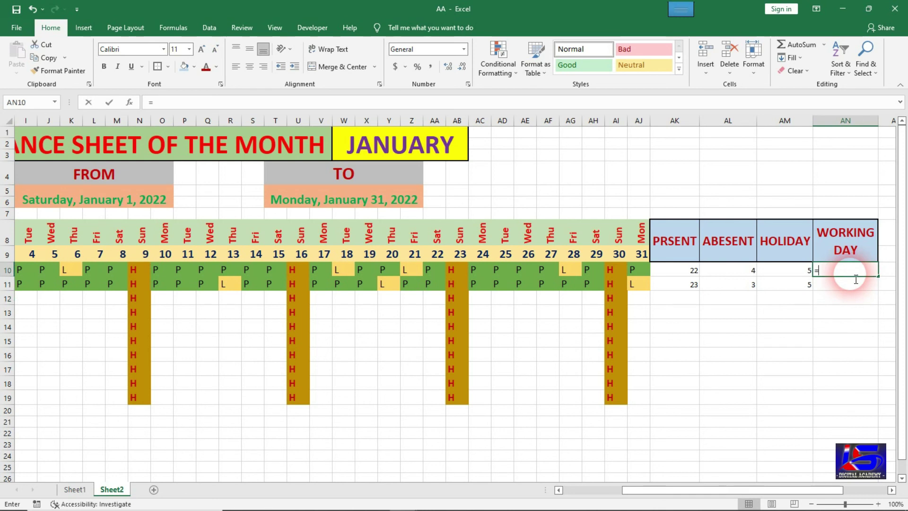
Enter =(AK10+AM10) in AN10, giving 27 working days.
type("(")
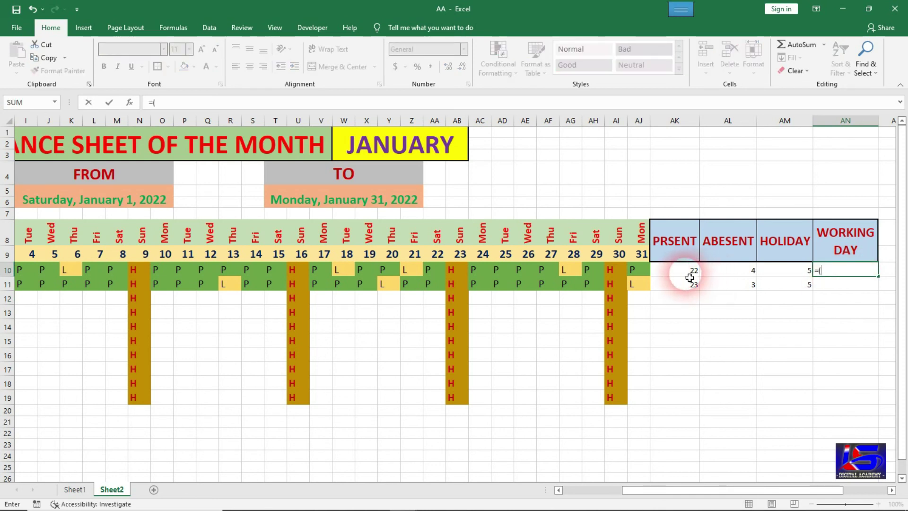
left_click(690, 278)
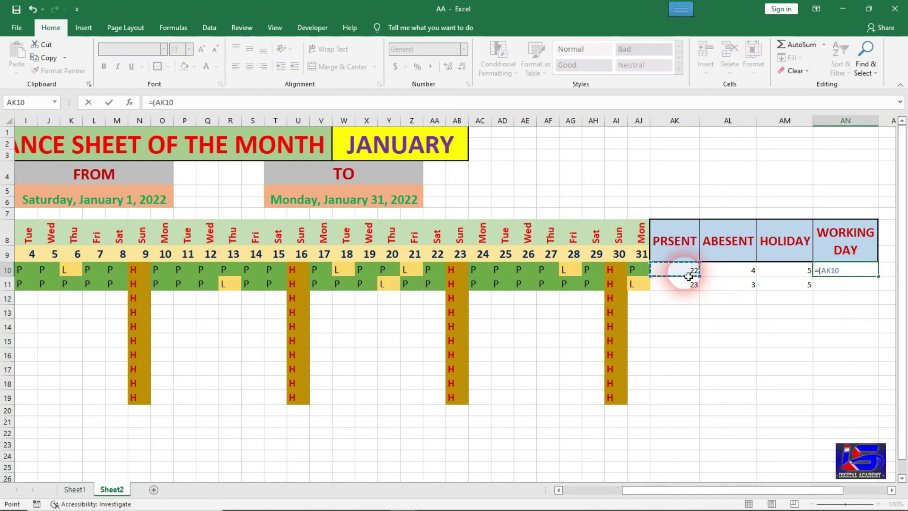
type("+")
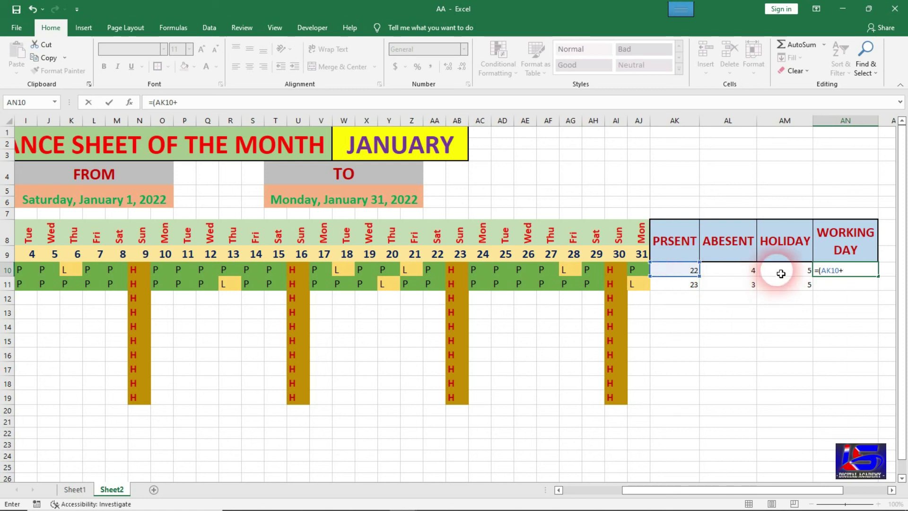
left_click(781, 273)
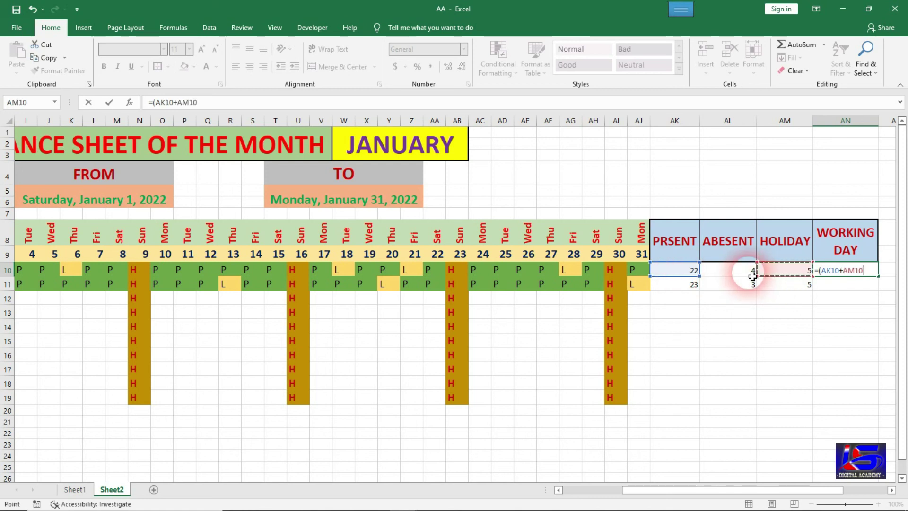
key("Return")
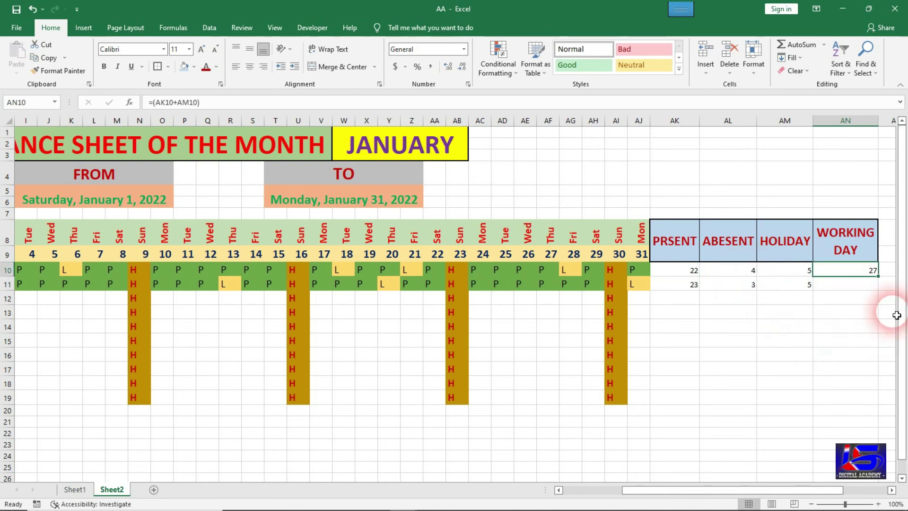
Fill the Working Day formula from AN10 down through AN19, giving 28 for row 11.
left_click_drag(882, 281, 877, 291)
left_click(856, 311)
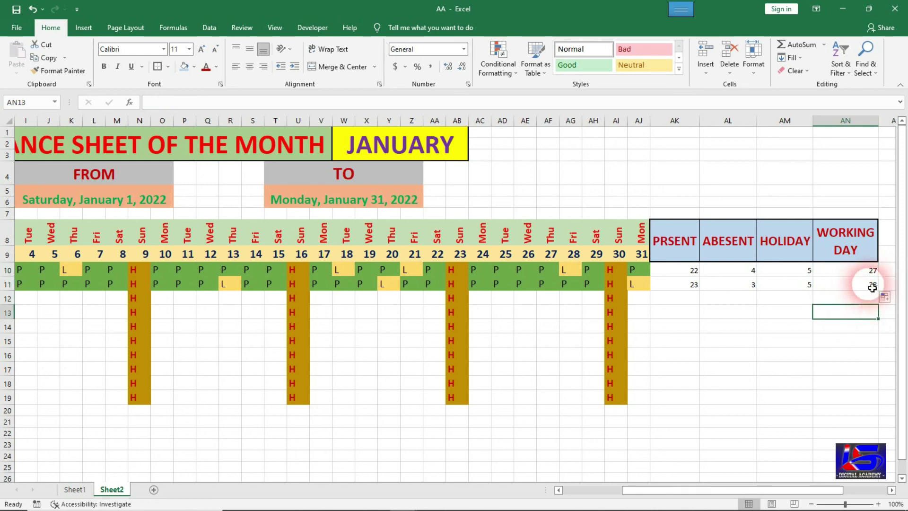
left_click(862, 286)
left_click_drag(882, 294, 879, 404)
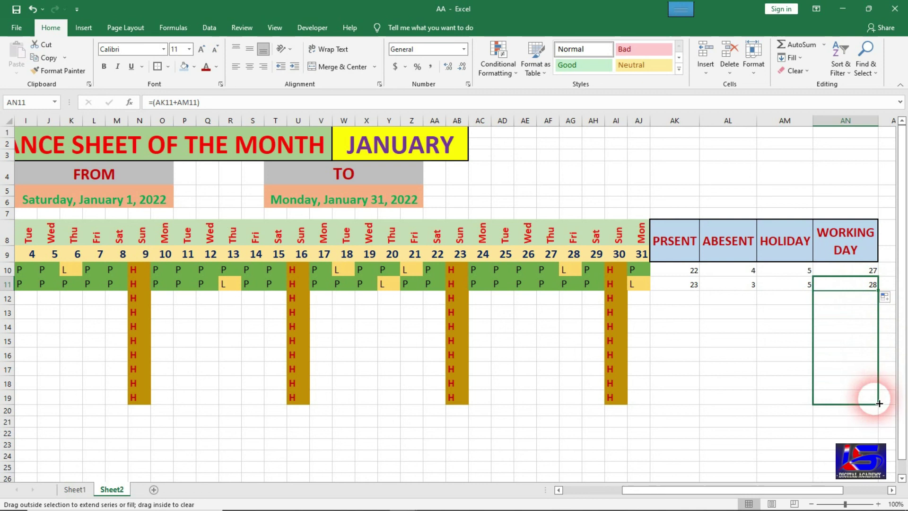
left_click_drag(879, 404, 878, 402)
left_click(866, 313)
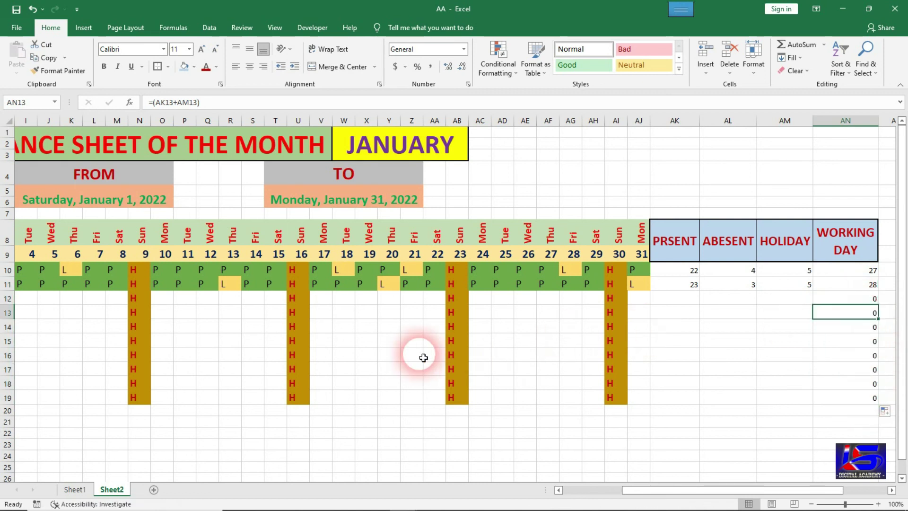
Fill the Holiday count from AM11 down to AM19, showing 5 in each row.
left_click(806, 285)
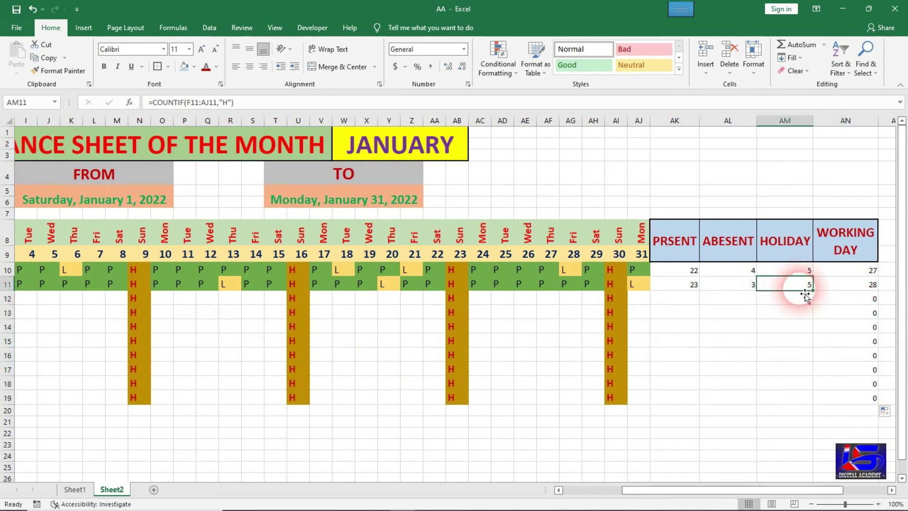
left_click_drag(817, 296, 814, 364)
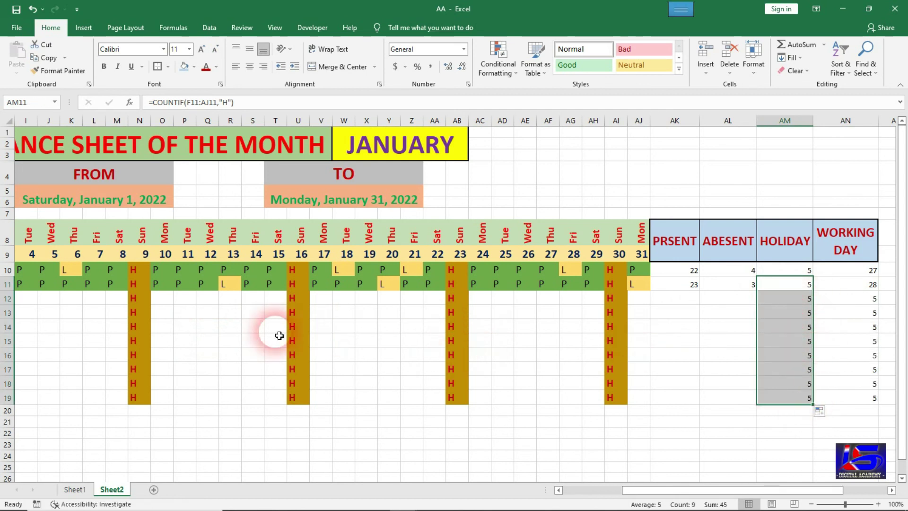
left_click(173, 331)
Type P marks into the first days of row 14's attendance.
type("P")
key("Tab")
type("P")
key("Tab")
type("P\tP")
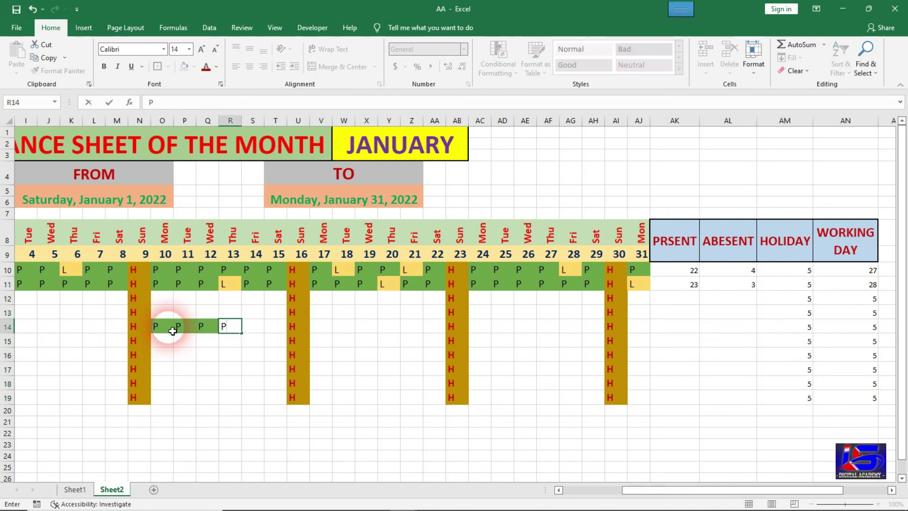
key("Tab")
type("P")
key("Tab")
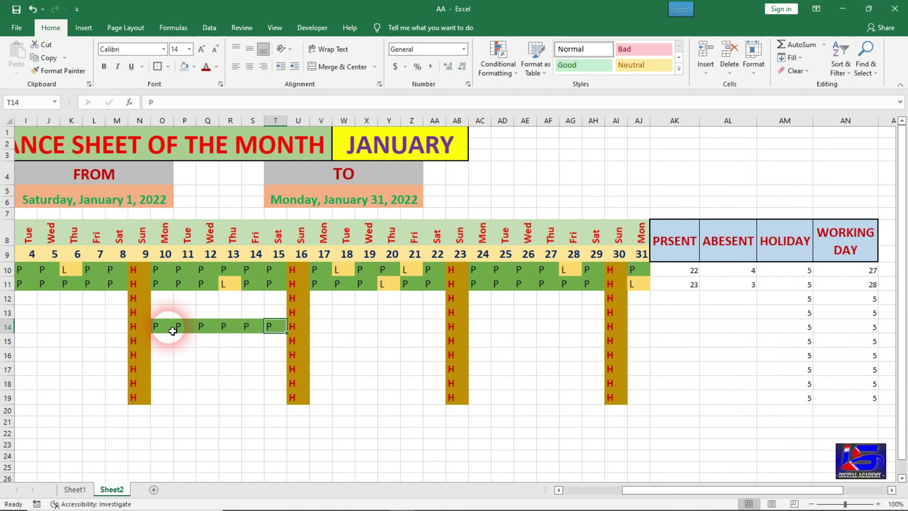
key("Tab")
key("Tab")
key("Tab")
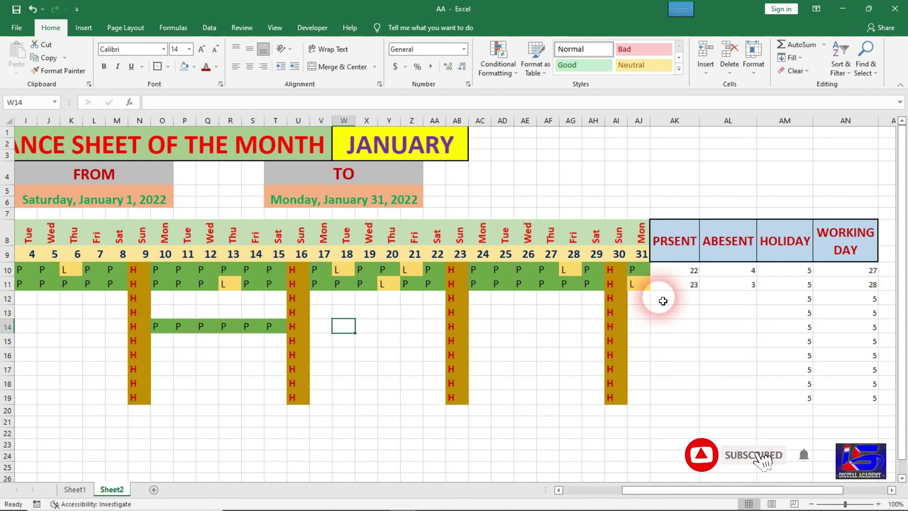
Fill the Present and Absent formulas from row 11 down to row 19.
left_click(682, 284)
left_click_drag(699, 289, 699, 406)
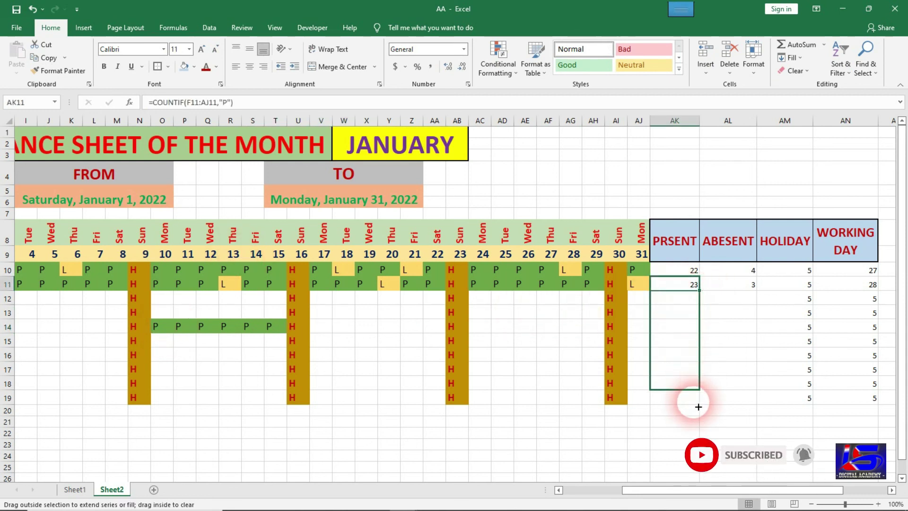
left_click(753, 285)
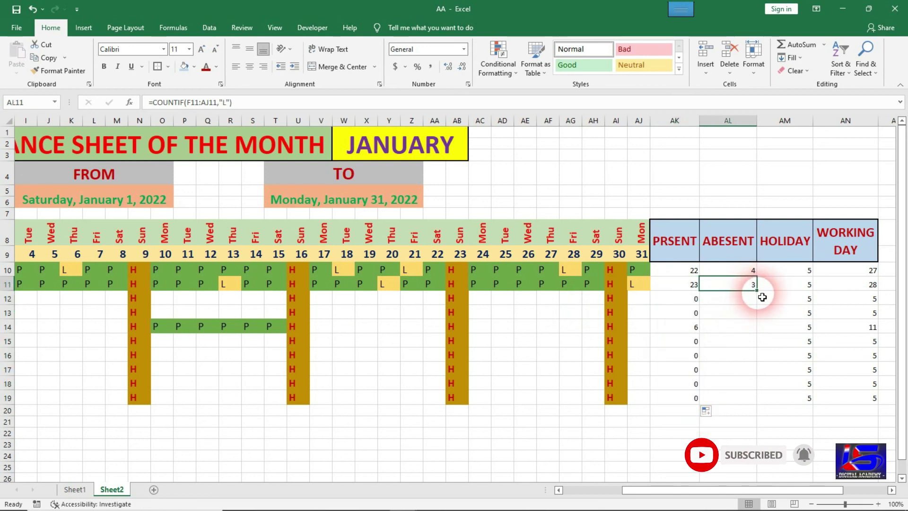
left_click_drag(757, 290, 759, 402)
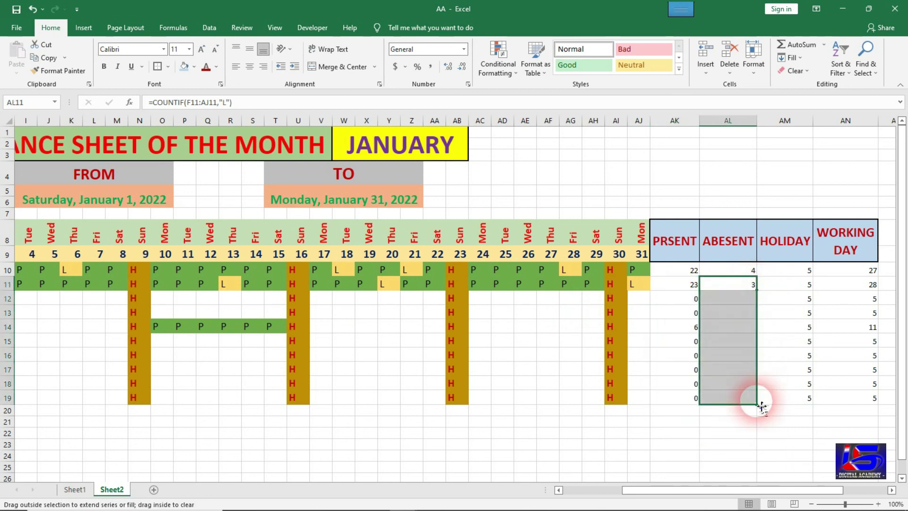
Finish row 14 from day 17 with P and L marks, totalling 17 present, 2 absent, 22 working days.
left_click(334, 330)
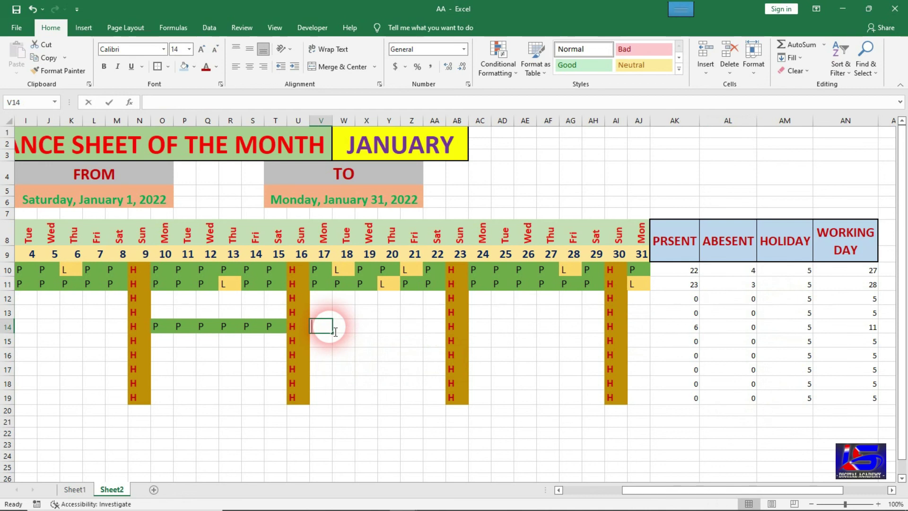
type("L\tP\tP\tP")
key("Tab")
type("P")
key("Tab")
type("P")
key("Tab")
type("L\tP\tP\tP\tP\tP")
key("Tab")
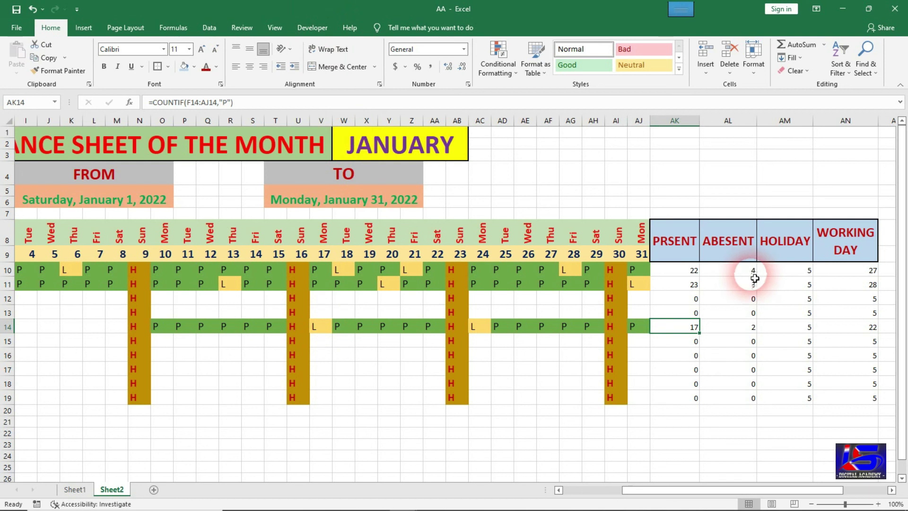
left_click(745, 330)
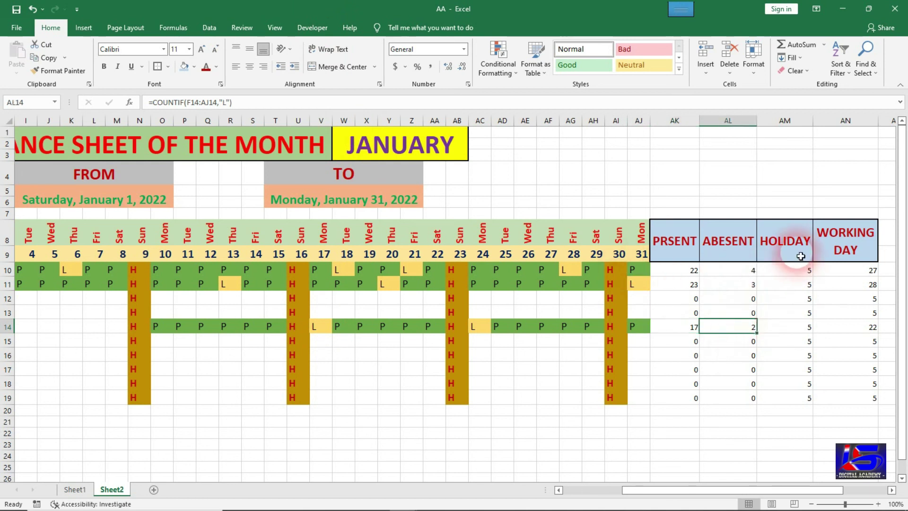
left_click(812, 330)
left_click(871, 331)
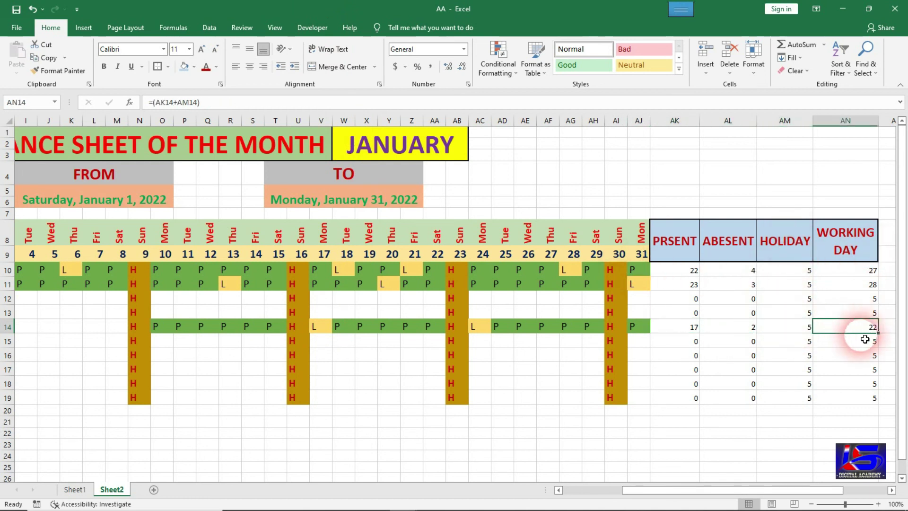
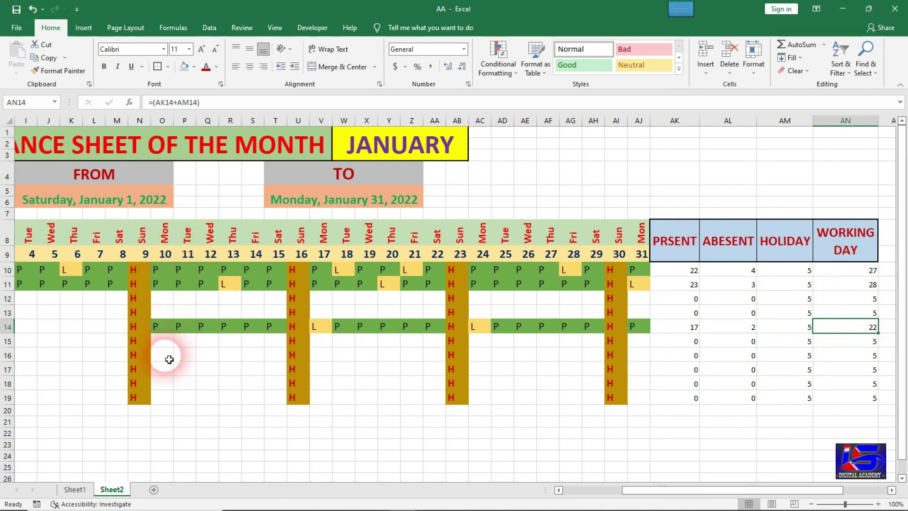
Mark row 13 with L on day 10 and P on every later working day, skipping H days.
left_click(176, 313)
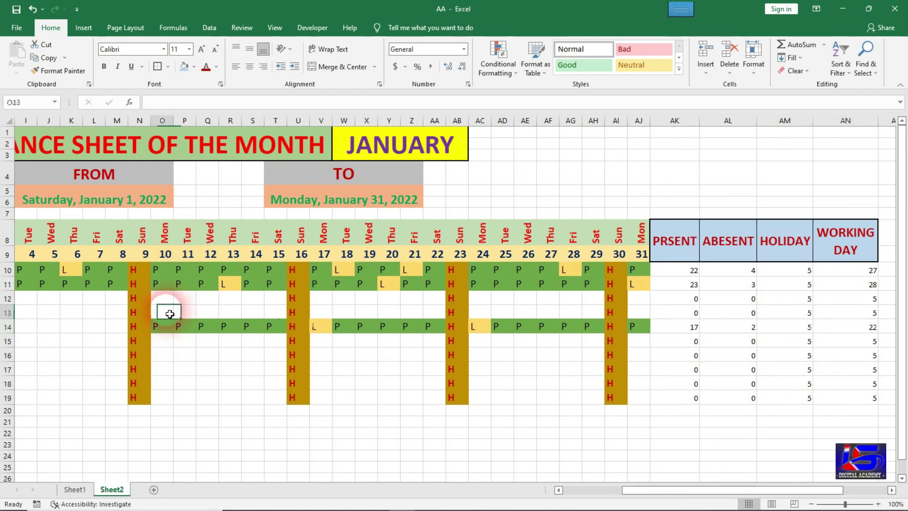
type("L\tP\t")
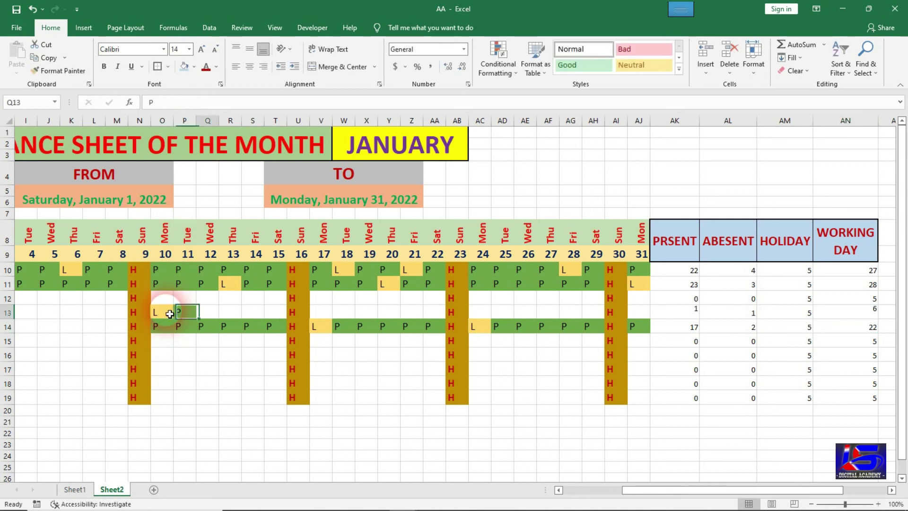
type("P\tP\tP\tP")
key("Tab")
type("P\t")
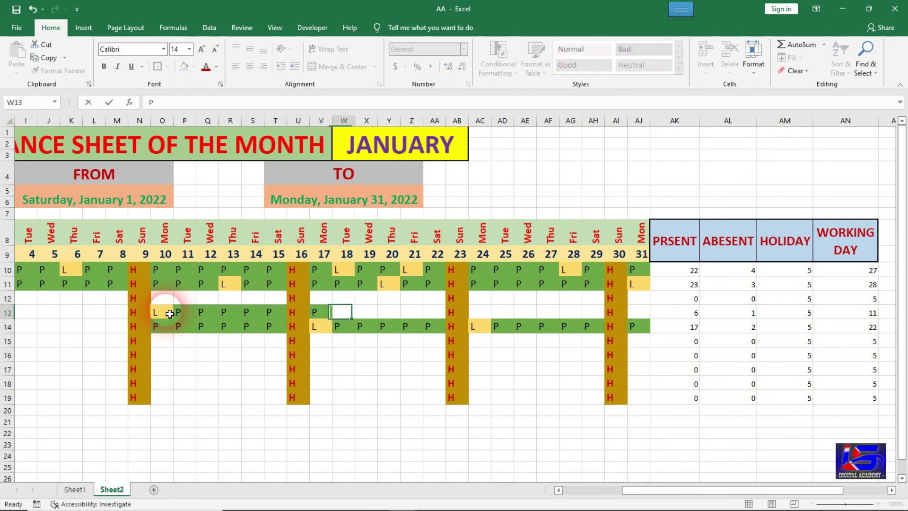
type("P\tP\tP\tP\tP\t\tP\tP\tP\tP\tP\tP\t\tP")
Check row 13's present, holiday and working-day formulas, showing 18 present and 23 working days.
left_click(686, 314)
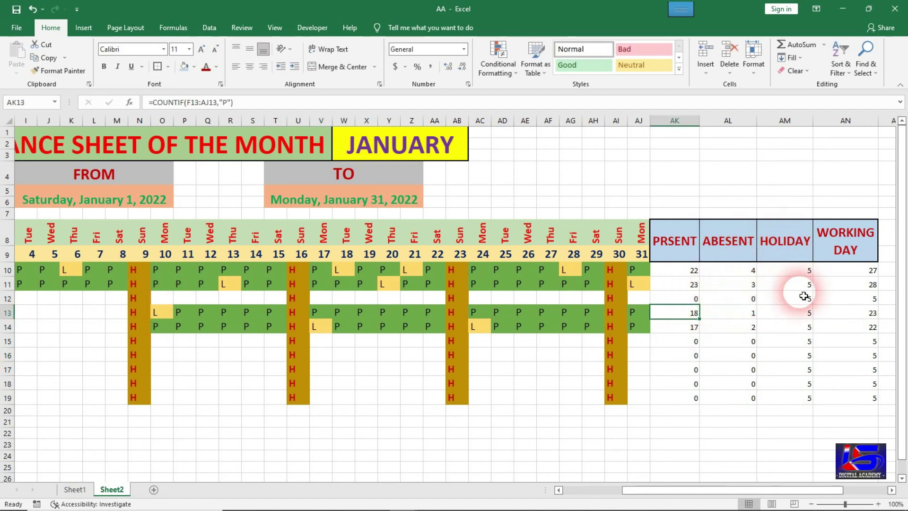
left_click(802, 314)
left_click(845, 313)
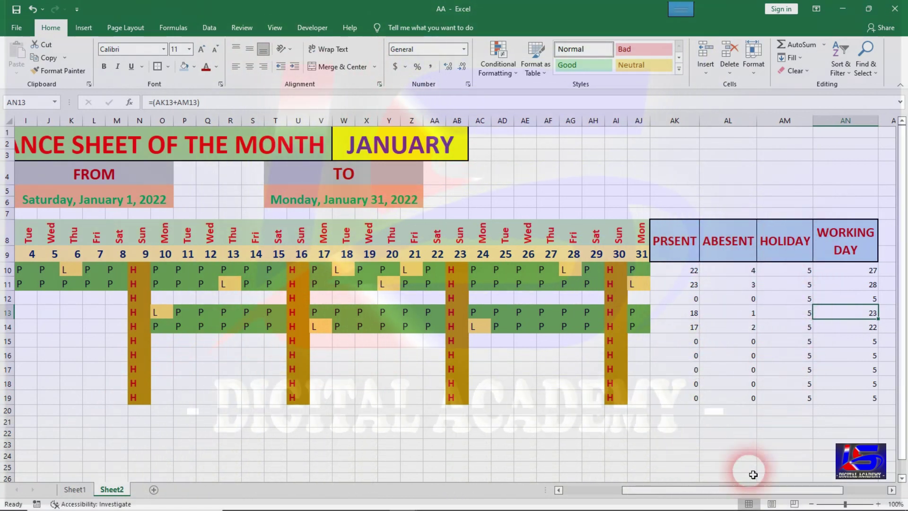
left_click_drag(738, 492, 674, 482)
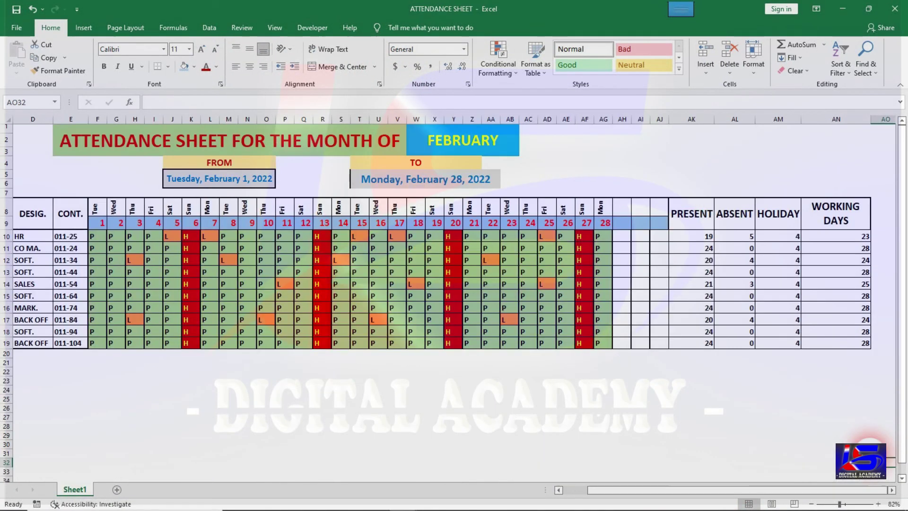